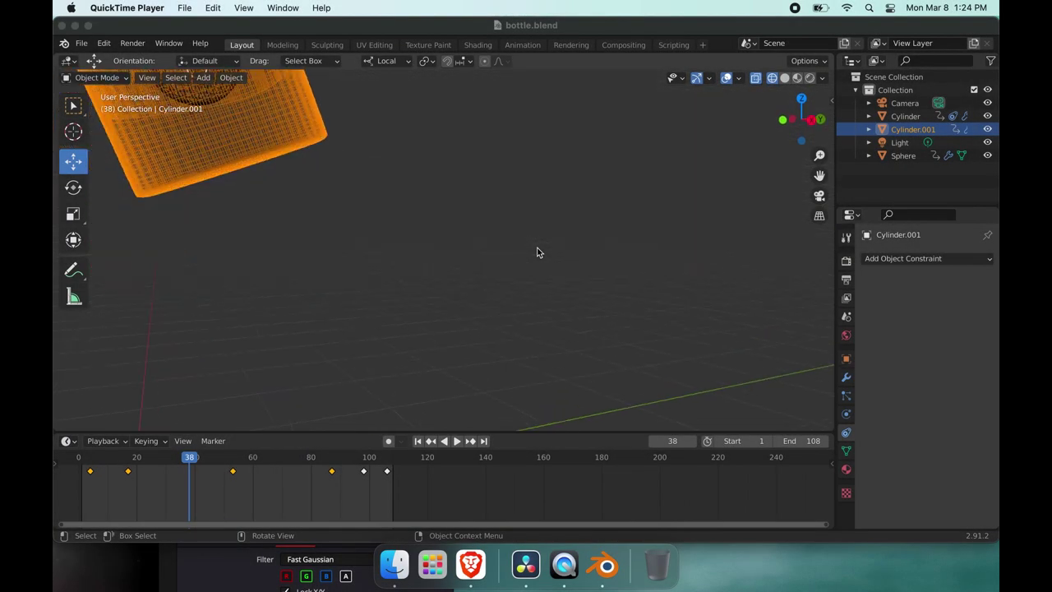
{"action": "scroll", "coordinate": [537, 252], "scroll_direction": "down", "scroll_amount": 8}
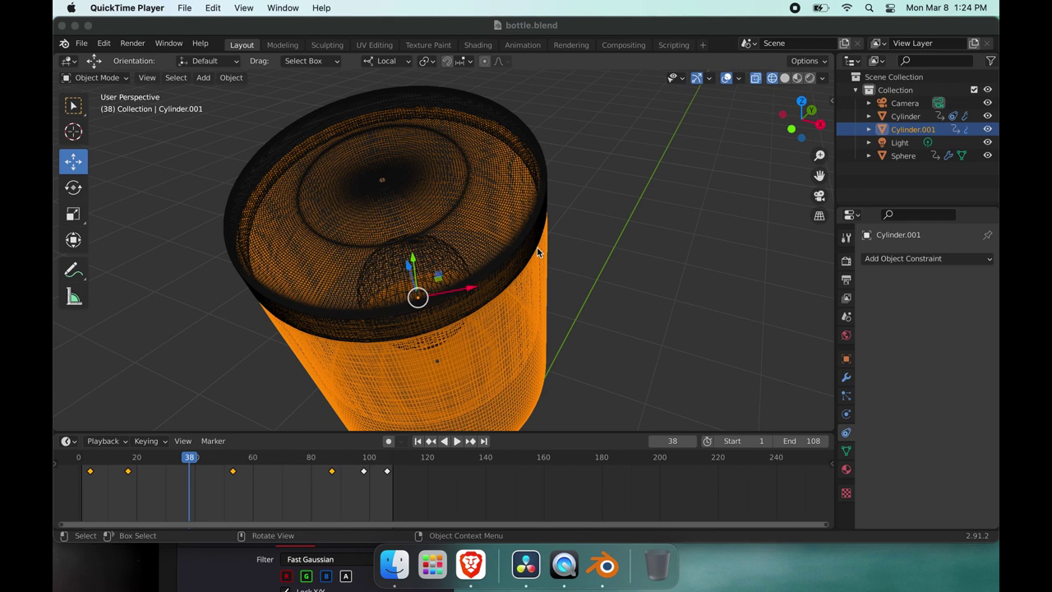
- Orbit and zoom out around the tilted tub, deselecting Cylinder.001 to show the world origin
{"action": "scroll", "coordinate": [581, 262], "scroll_direction": "right", "scroll_amount": 10}
{"action": "scroll", "coordinate": [581, 262], "scroll_direction": "right", "scroll_amount": 5}
{"action": "left_click", "coordinate": [583, 258]}
{"action": "left_click", "coordinate": [274, 179]}
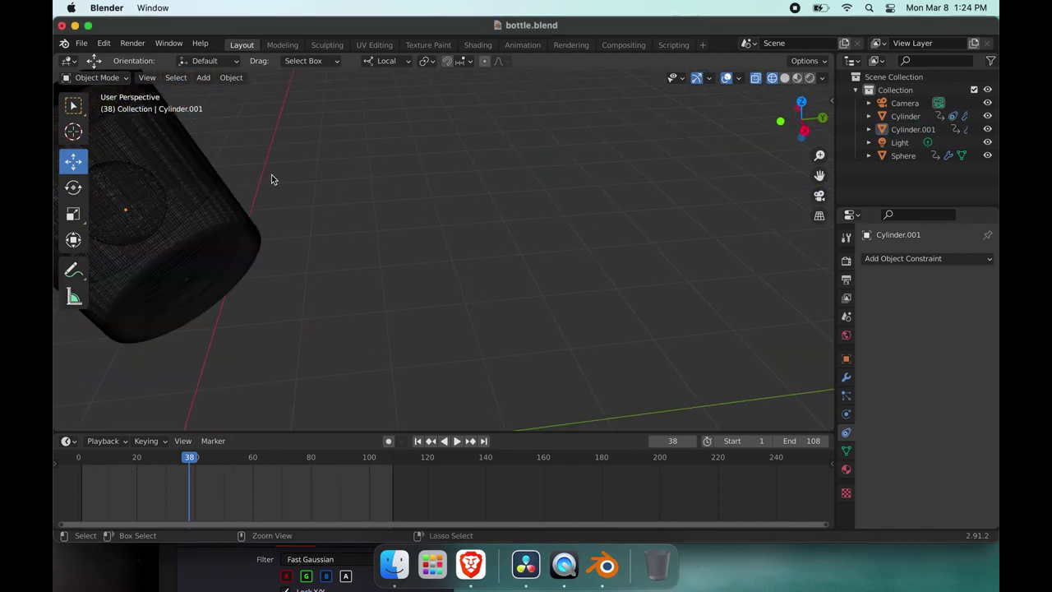
{"action": "scroll", "coordinate": [272, 179], "scroll_direction": "down", "scroll_amount": 5}
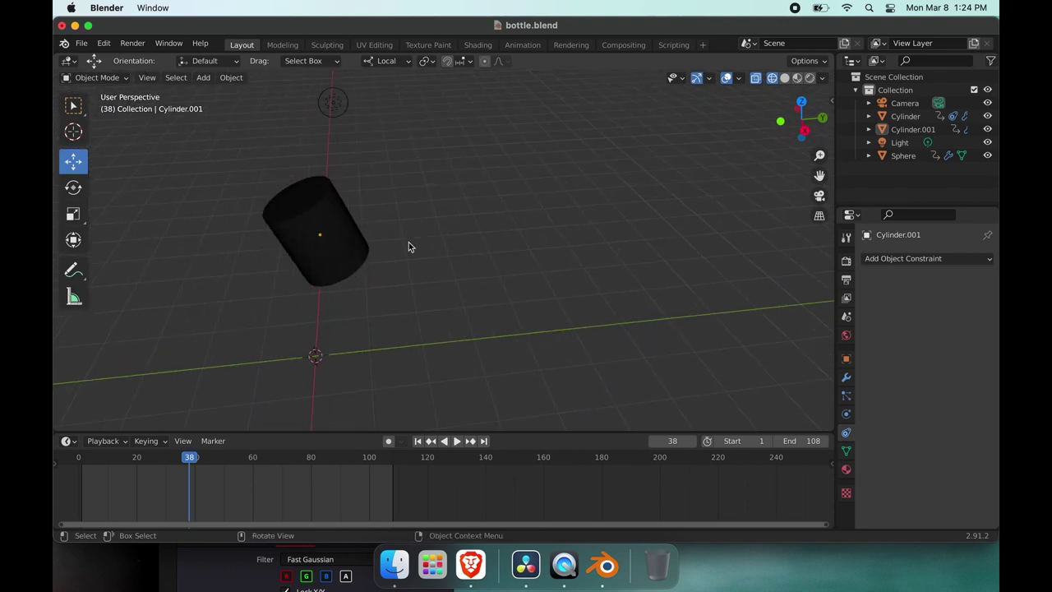
- Select the lid Cylinder to show its Child Of constraint to Cylinder.001 at influence 1.000
{"action": "left_click", "coordinate": [363, 250]}
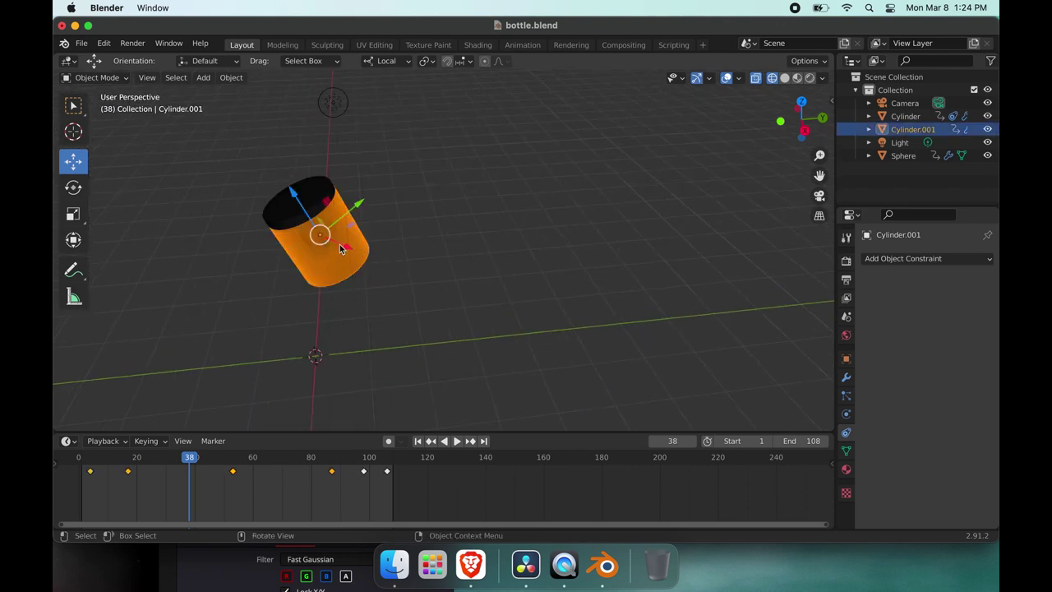
{"action": "left_click", "coordinate": [317, 198]}
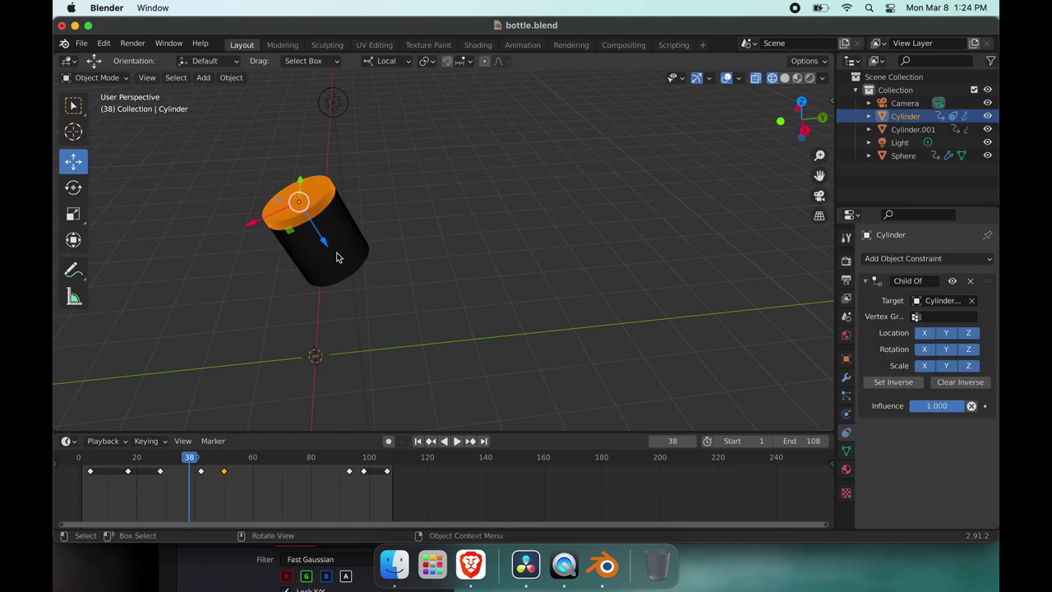
{"action": "left_click", "coordinate": [349, 251]}
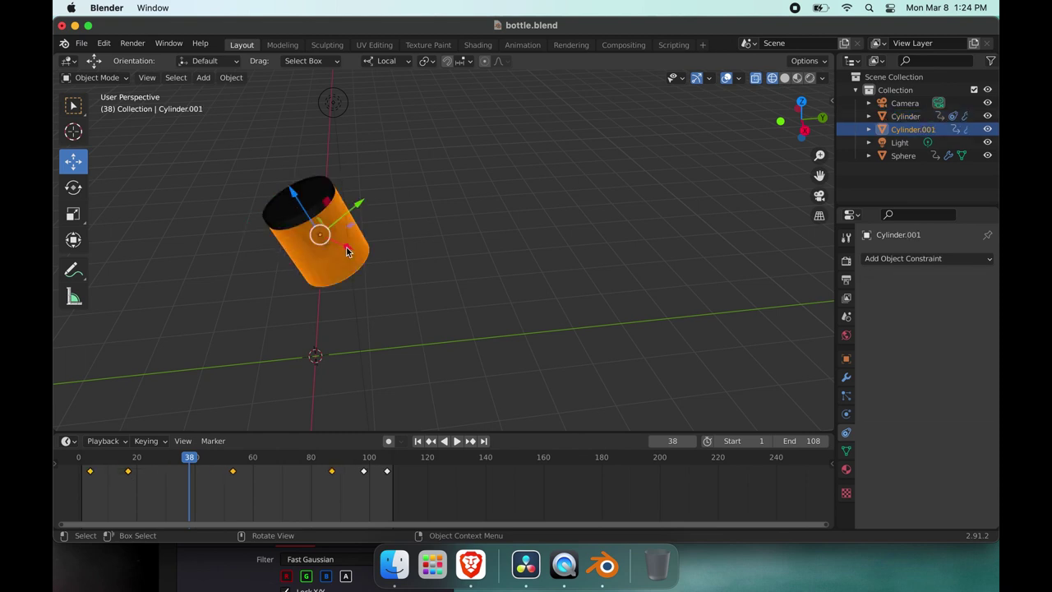
{"action": "left_click", "coordinate": [283, 221]}
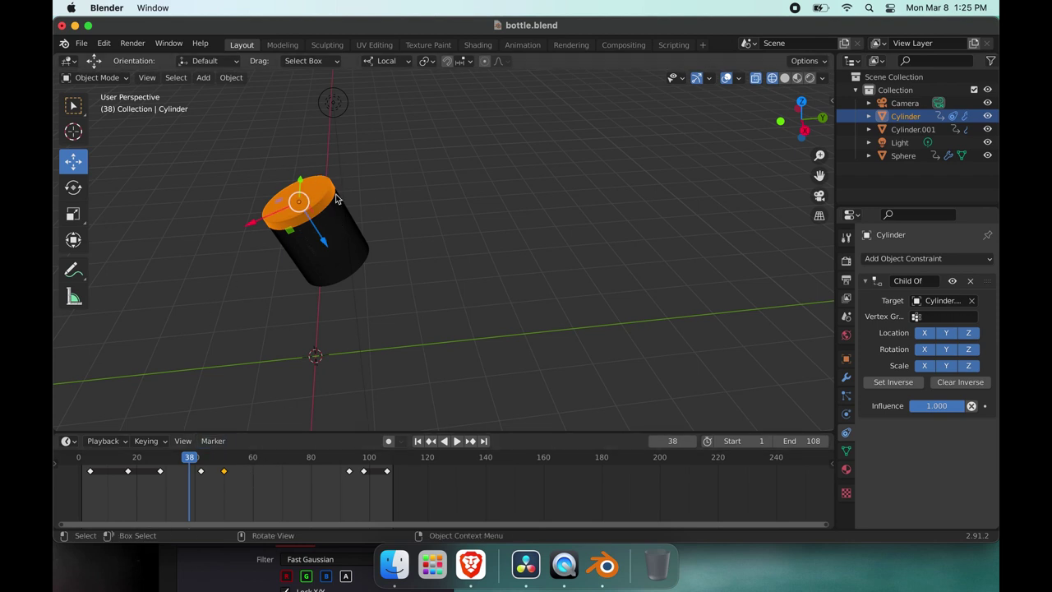
{"action": "scroll", "coordinate": [366, 305], "scroll_direction": "left", "scroll_amount": 10}
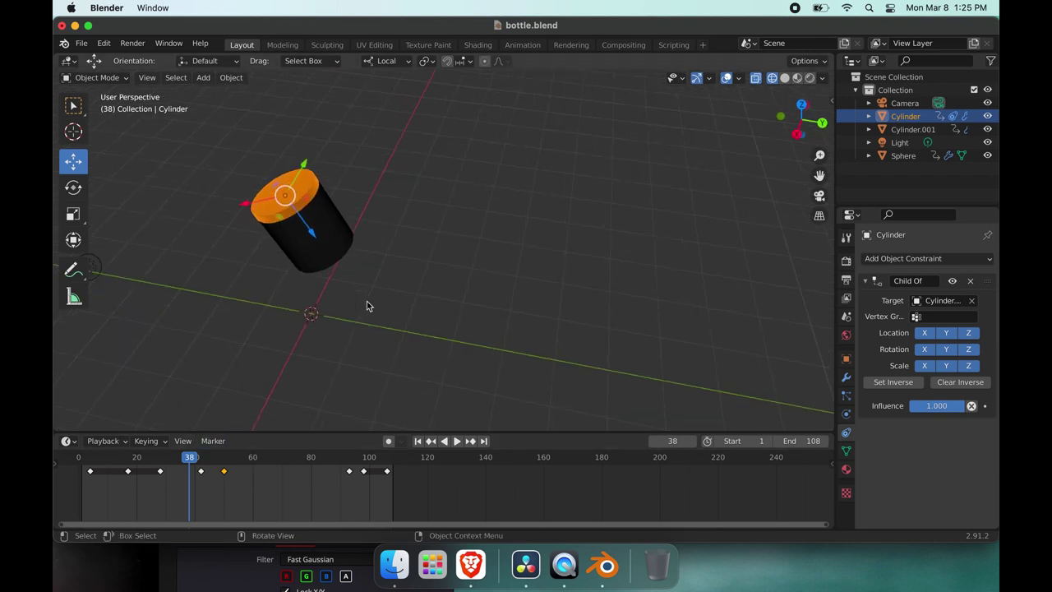
- Open the File menu and select the tub body Cylinder.001, which has no constraints
{"action": "scroll", "coordinate": [366, 305], "scroll_direction": "left", "scroll_amount": 8}
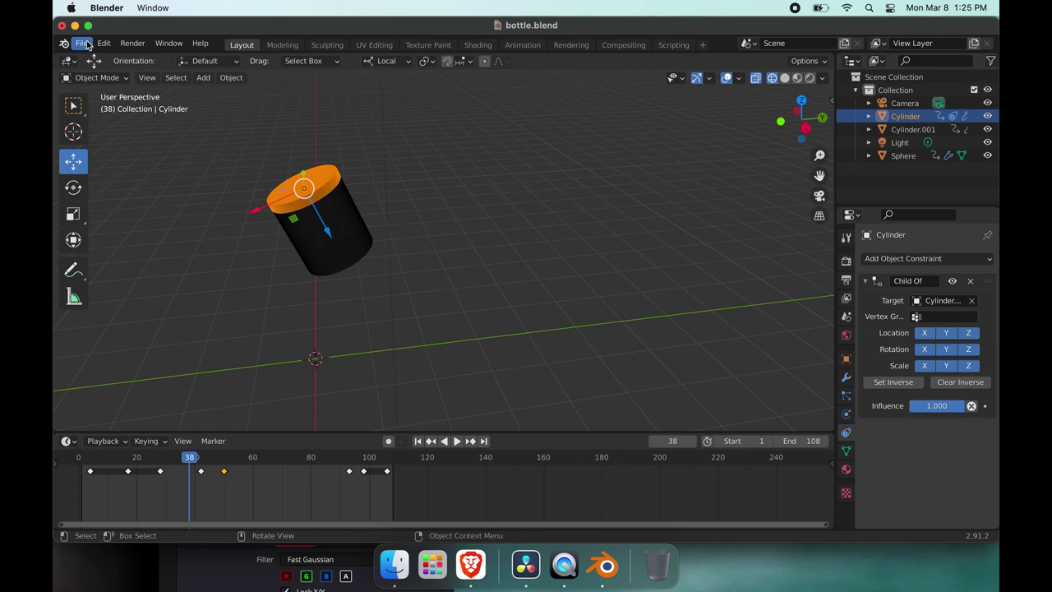
{"action": "left_click", "coordinate": [83, 43]}
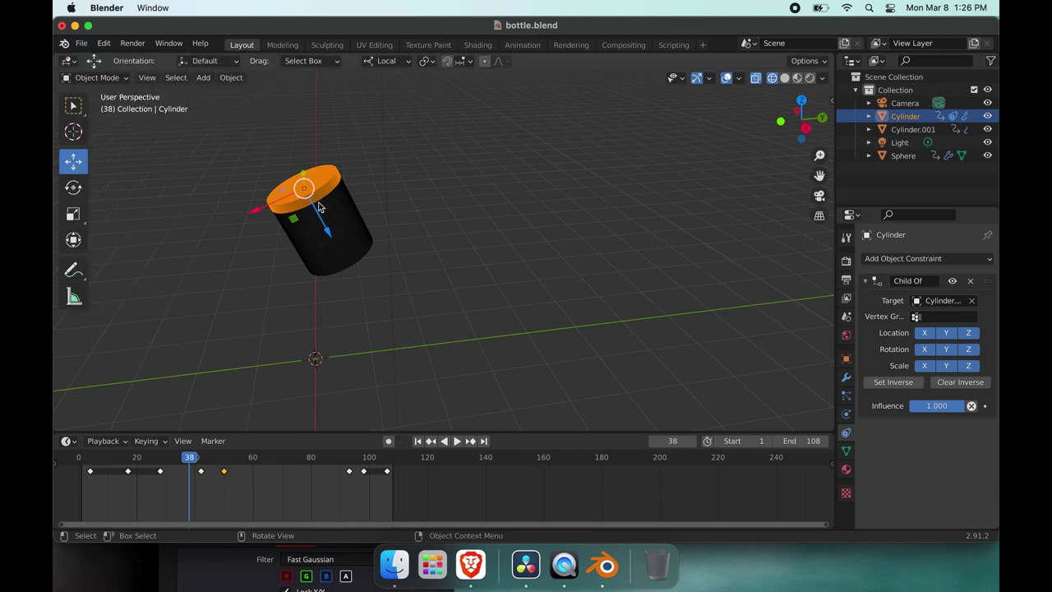
{"action": "left_click", "coordinate": [342, 229]}
{"action": "left_click", "coordinate": [319, 195]}
{"action": "left_click", "coordinate": [338, 223]}
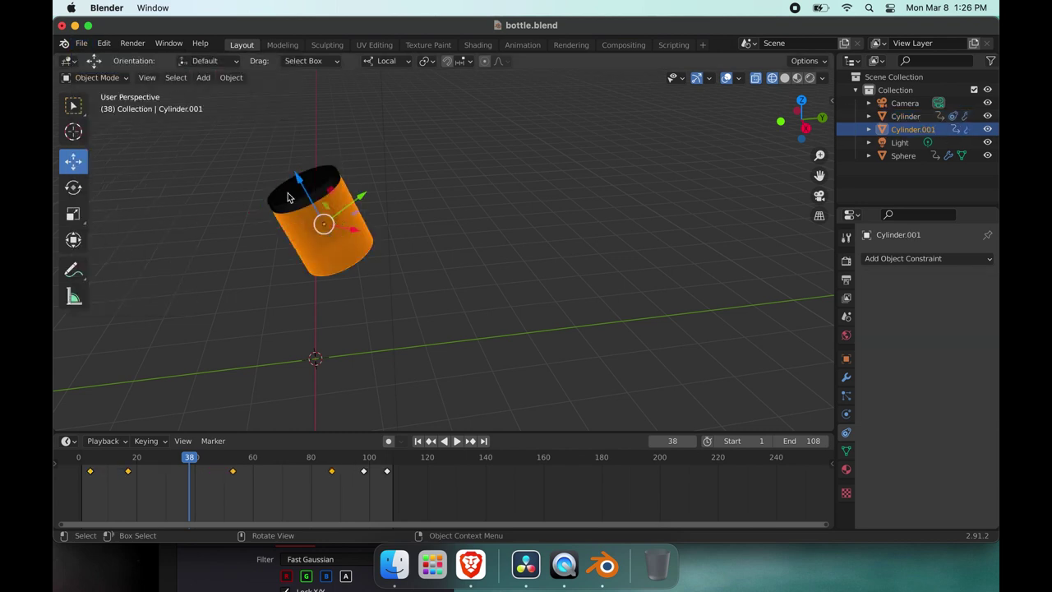
{"action": "left_click", "coordinate": [79, 46]}
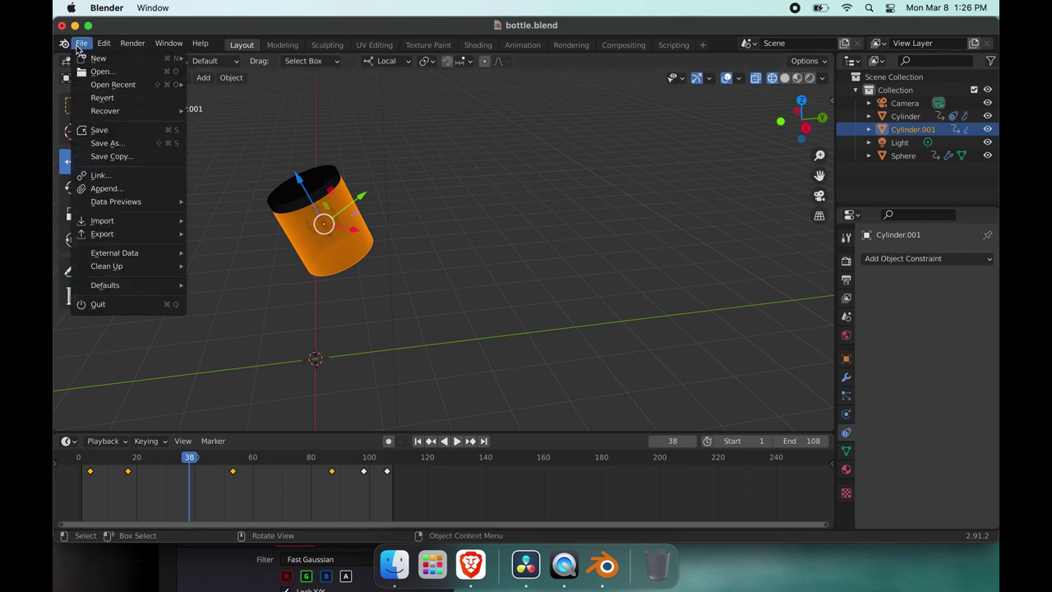
{"action": "mouse_move", "coordinate": [104, 241]}
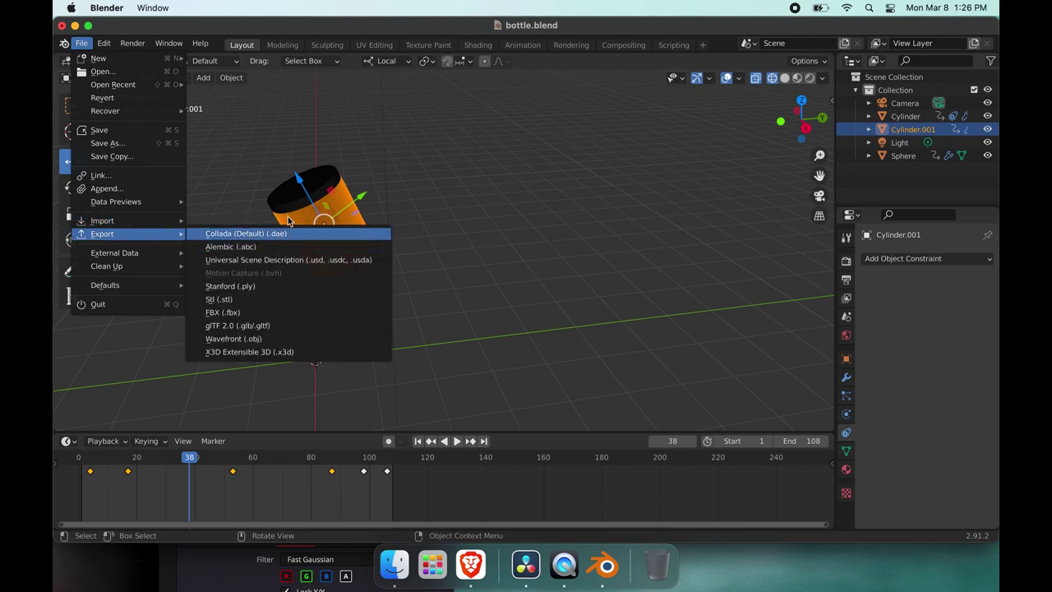
{"action": "left_click", "coordinate": [231, 248]}
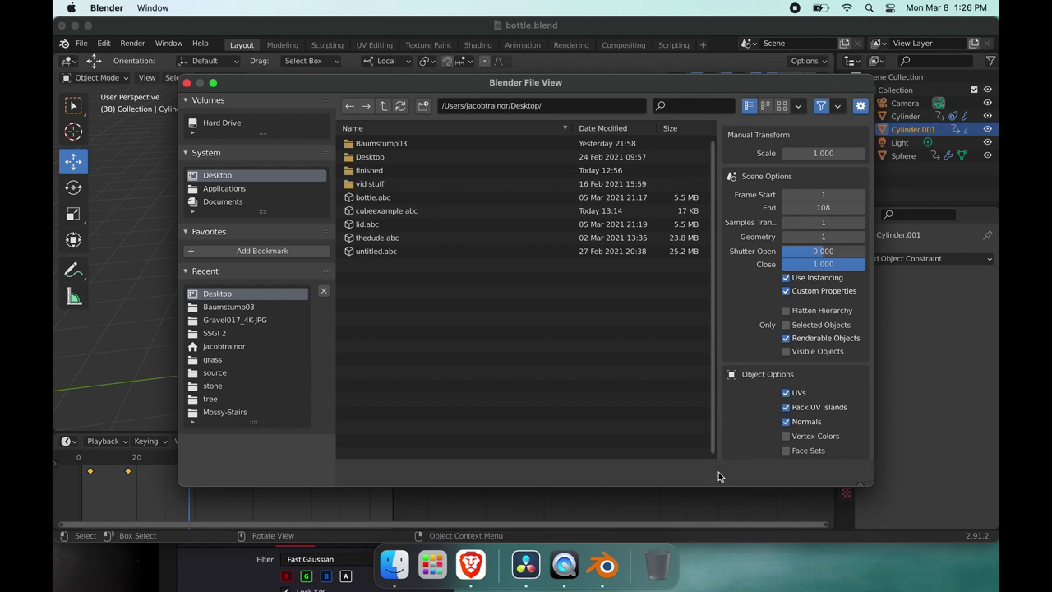
{"action": "left_click", "coordinate": [719, 473]}
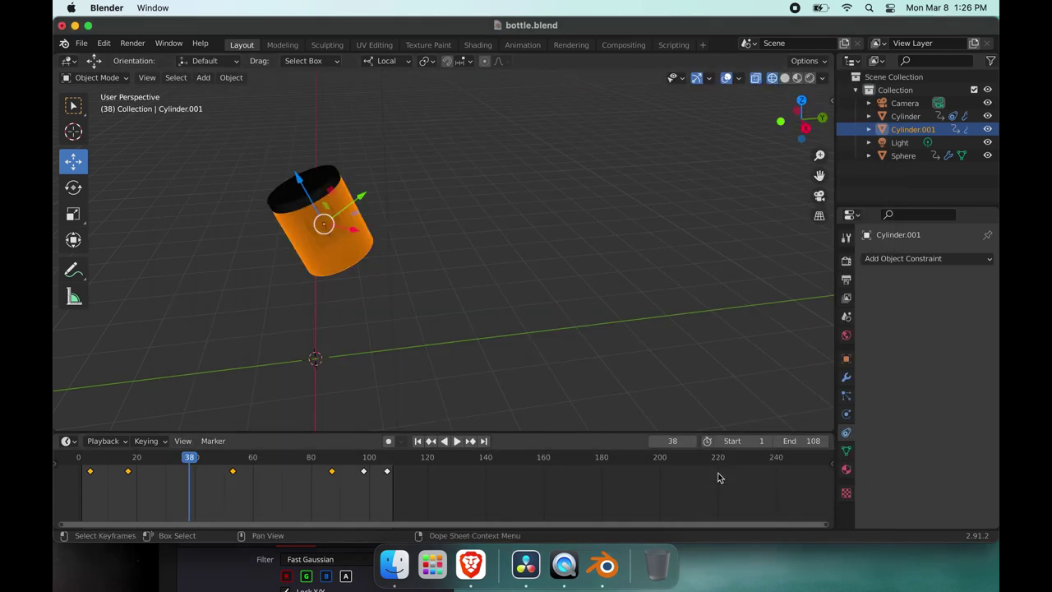
- Save bottle.blend with Cmd+S, then select the tub body Cylinder.001
{"action": "left_click", "coordinate": [303, 194]}
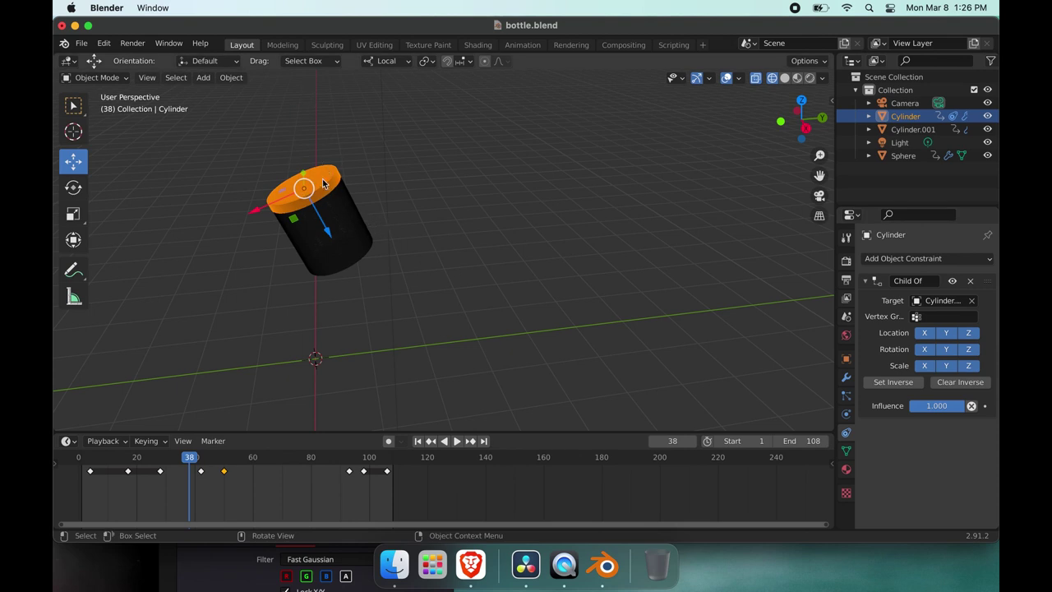
{"action": "key", "text": "super+s"}
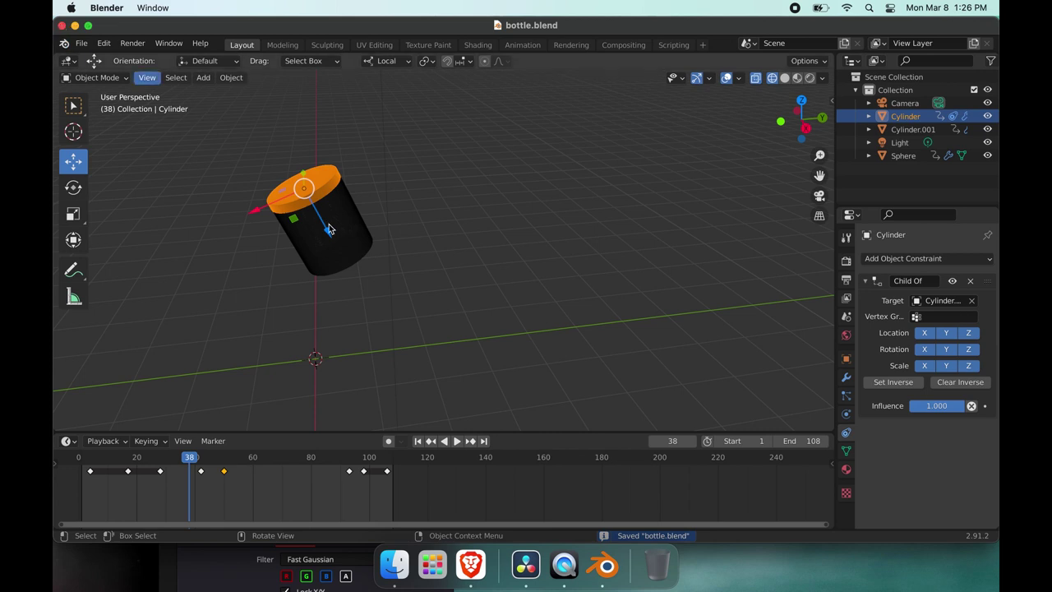
{"action": "left_click", "coordinate": [355, 236]}
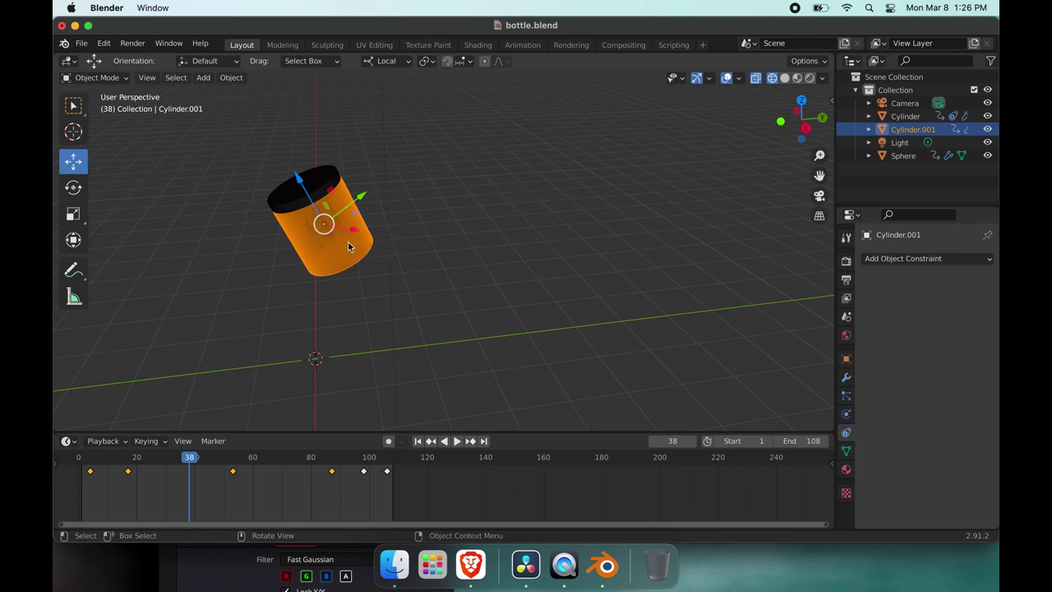
- In the UV Editing workspace, show Cylinder.001's cap and side-strip UV islands in a UV Editor
{"action": "left_click", "coordinate": [374, 45]}
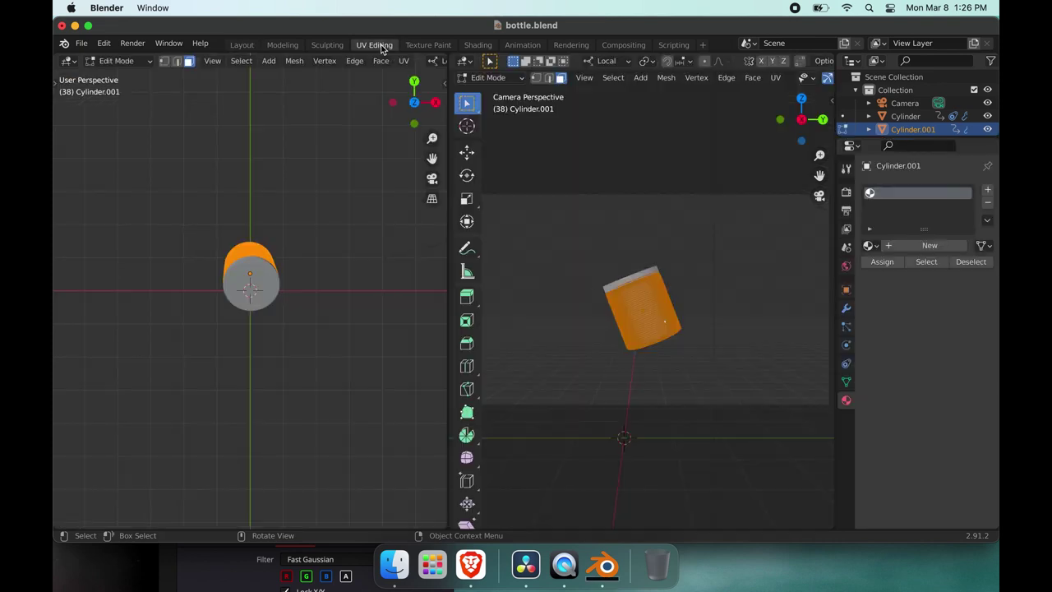
{"action": "left_click", "coordinate": [71, 62]}
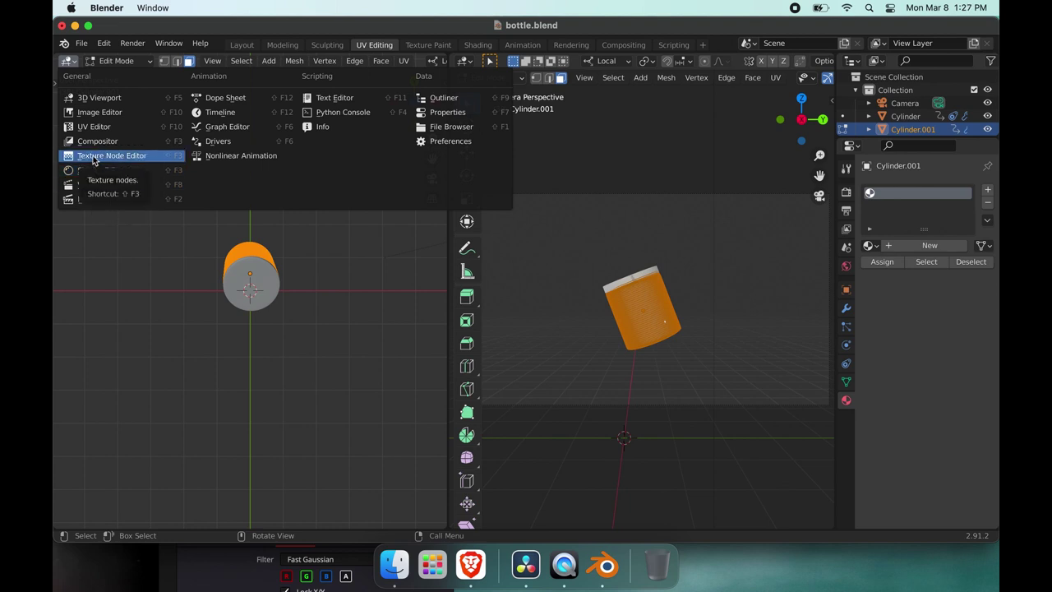
{"action": "left_click", "coordinate": [92, 128]}
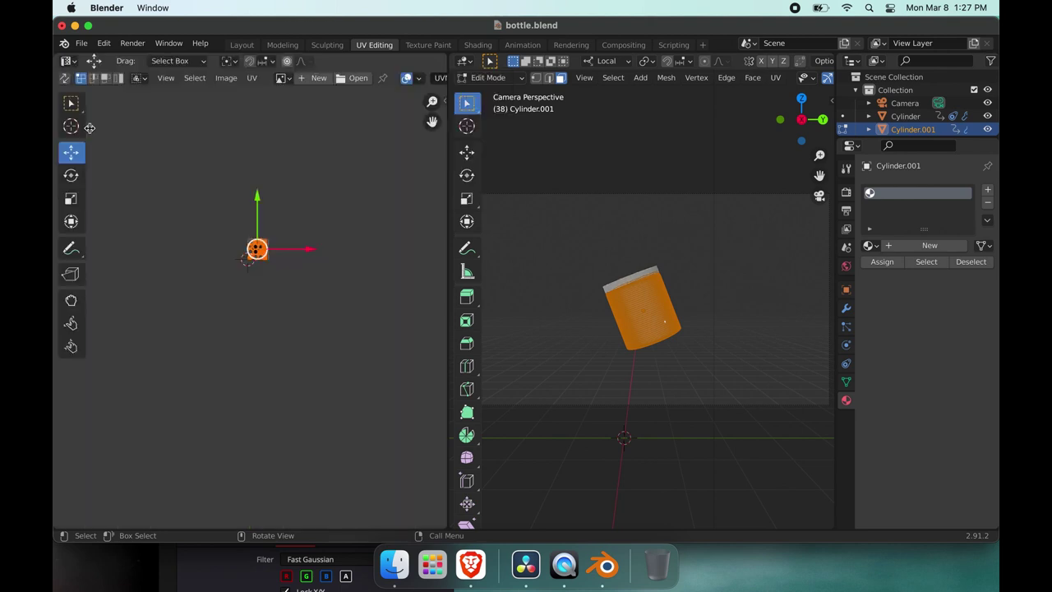
{"action": "scroll", "coordinate": [269, 238], "scroll_direction": "up", "scroll_amount": 6}
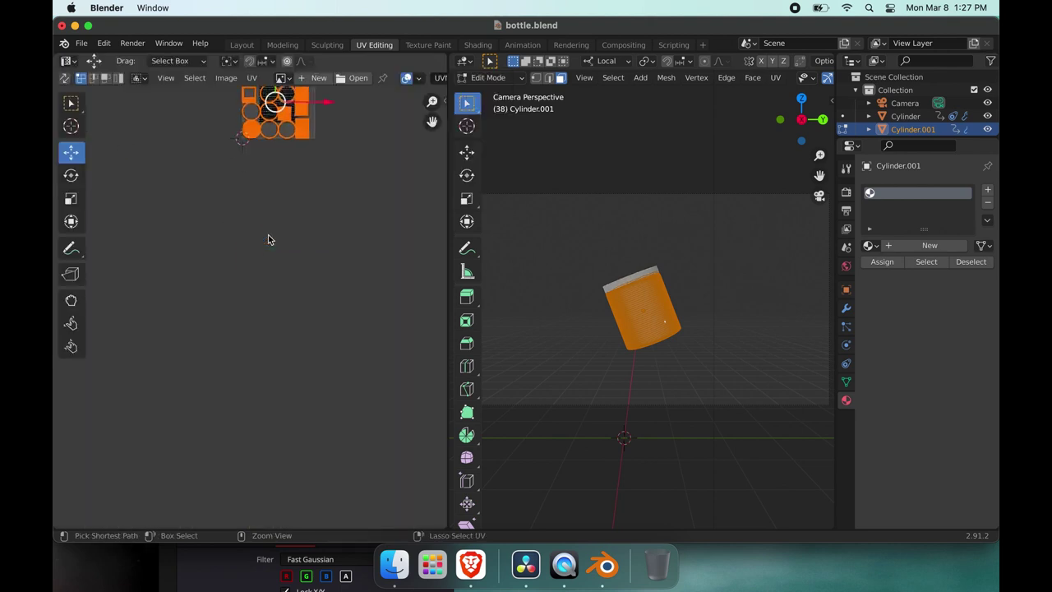
{"action": "scroll", "coordinate": [268, 239], "scroll_direction": "up", "scroll_amount": 8}
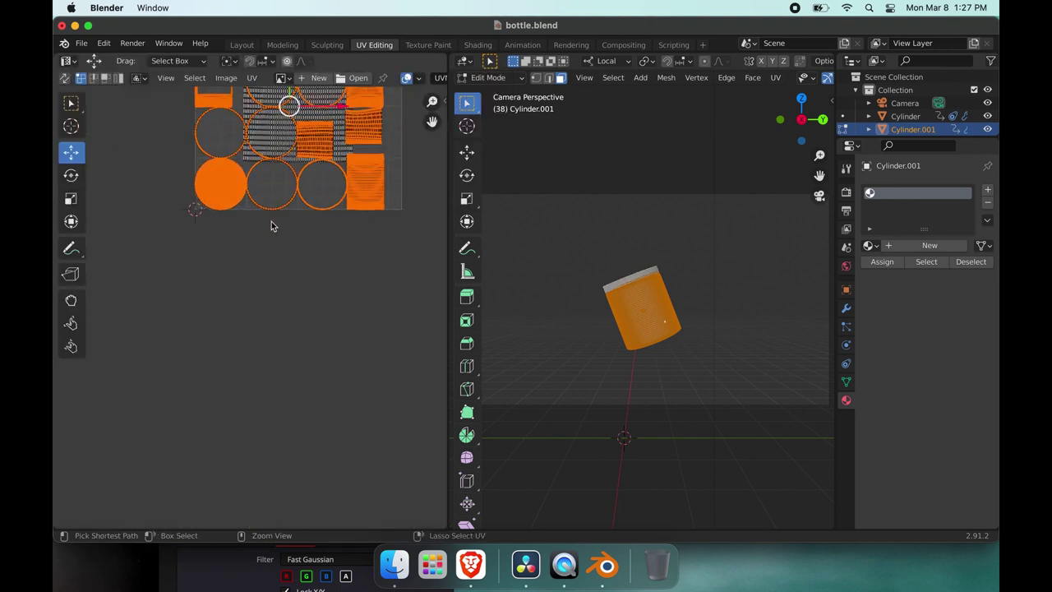
{"action": "scroll", "coordinate": [274, 227], "scroll_direction": "up", "scroll_amount": 3}
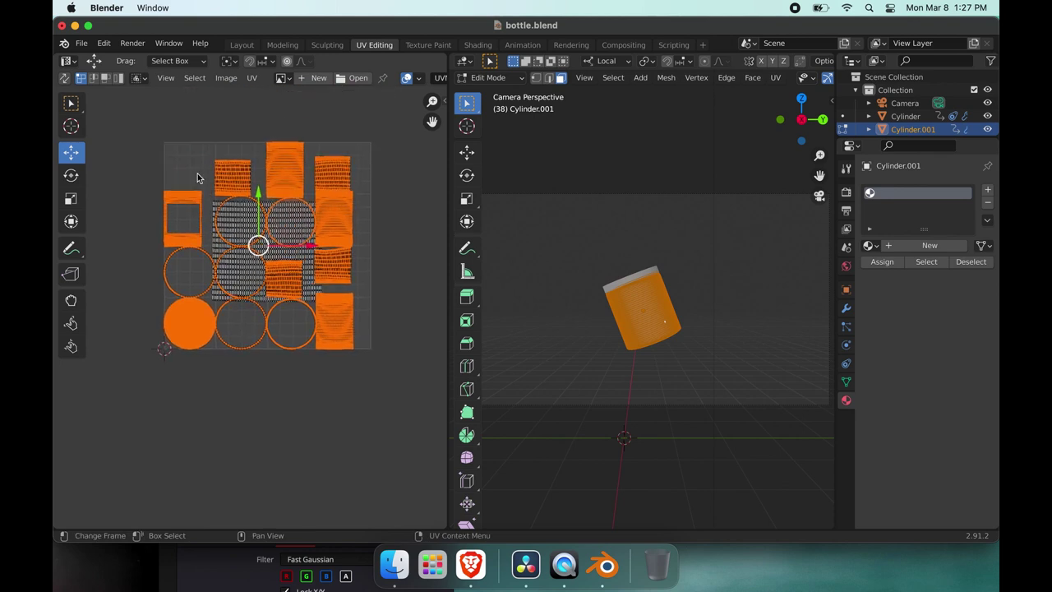
- Close Blender and bring DaVinci Resolve's Fusion page with the bottles composite full screen
{"action": "left_click", "coordinate": [61, 27]}
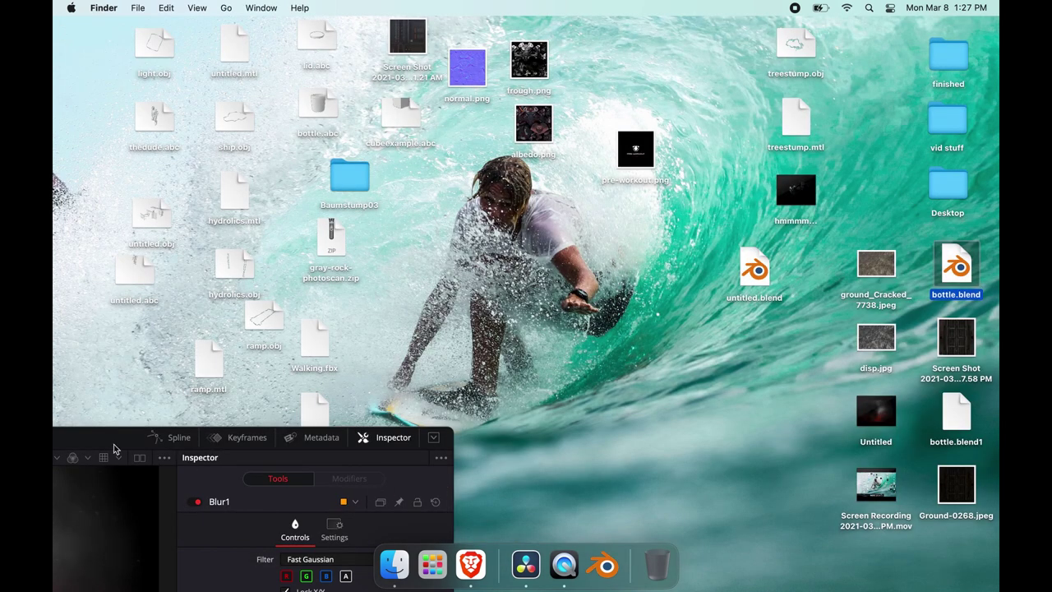
{"action": "double_click", "coordinate": [69, 444]}
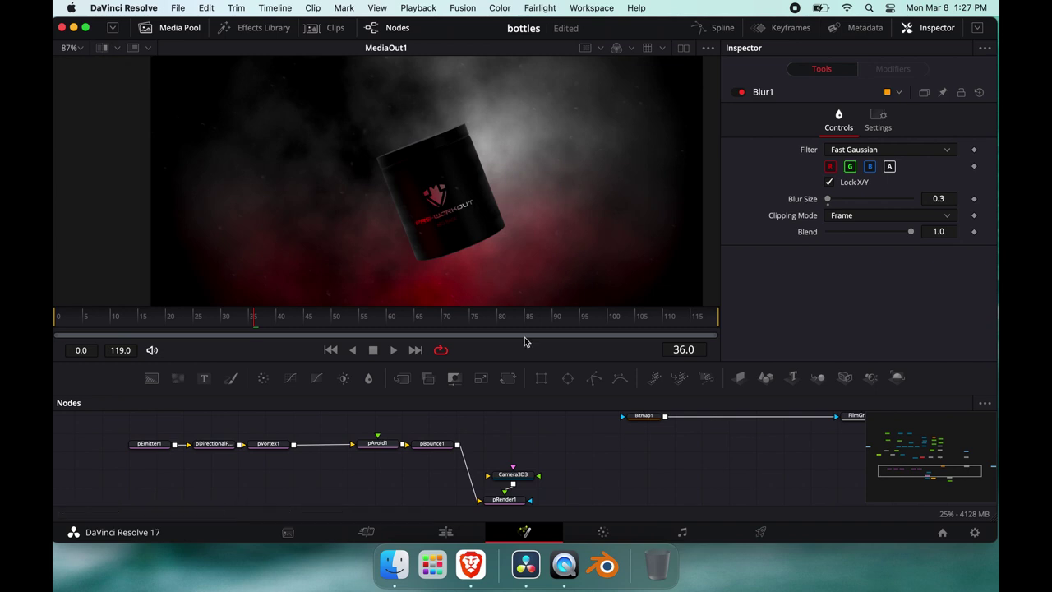
- Give the node graph more height and pan around the Fusion node tree
{"action": "left_click_drag", "start_coordinate": [524, 358], "coordinate": [531, 293]}
{"action": "scroll", "coordinate": [516, 460], "scroll_direction": "up", "scroll_amount": 10}
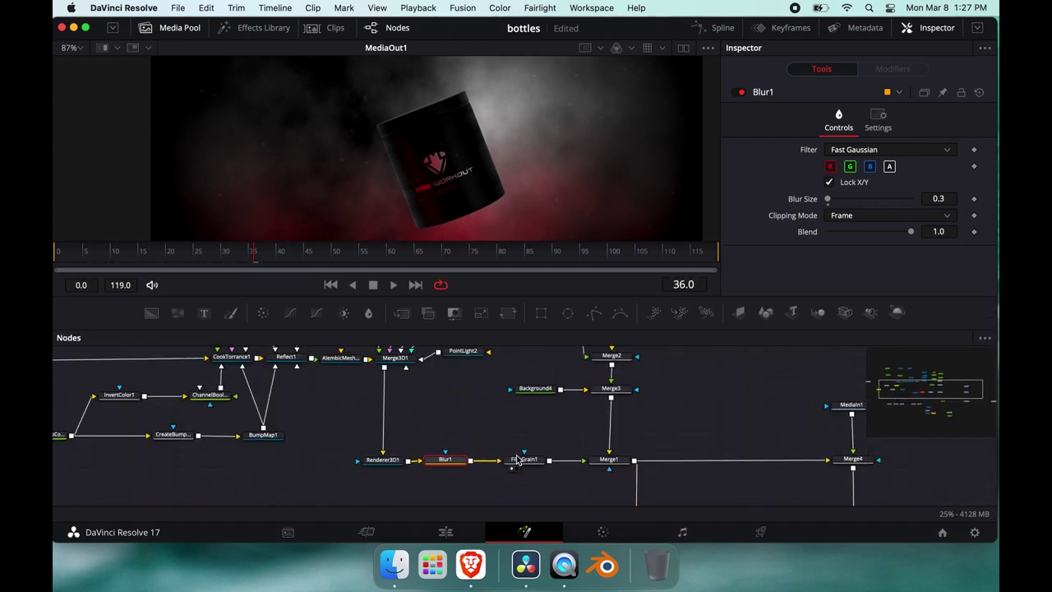
{"action": "scroll", "coordinate": [516, 460], "scroll_direction": "down", "scroll_amount": 6, "text": "ctrl"}
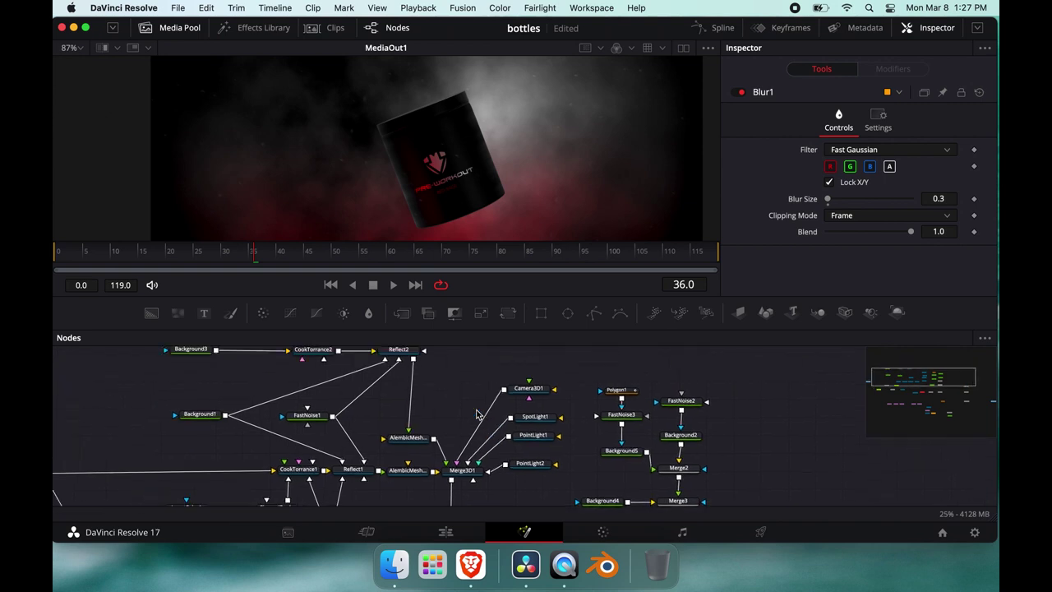
{"action": "scroll", "coordinate": [477, 415], "scroll_direction": "down", "scroll_amount": 1, "text": "ctrl"}
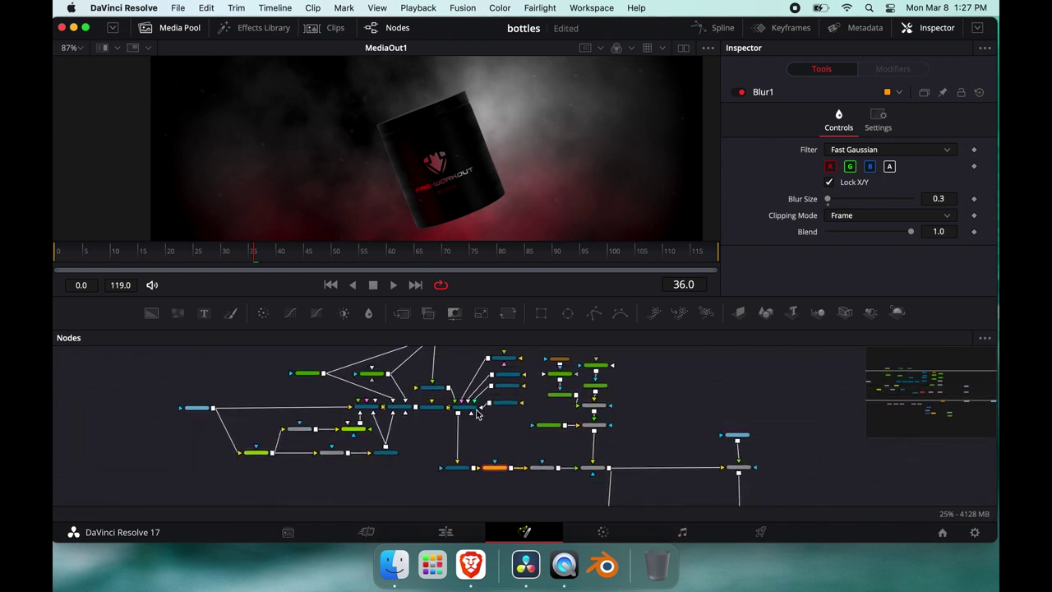
{"action": "scroll", "coordinate": [476, 415], "scroll_direction": "down", "scroll_amount": 2}
{"action": "scroll", "coordinate": [476, 414], "scroll_direction": "up", "scroll_amount": 5}
{"action": "scroll", "coordinate": [476, 414], "scroll_direction": "left", "scroll_amount": 4}
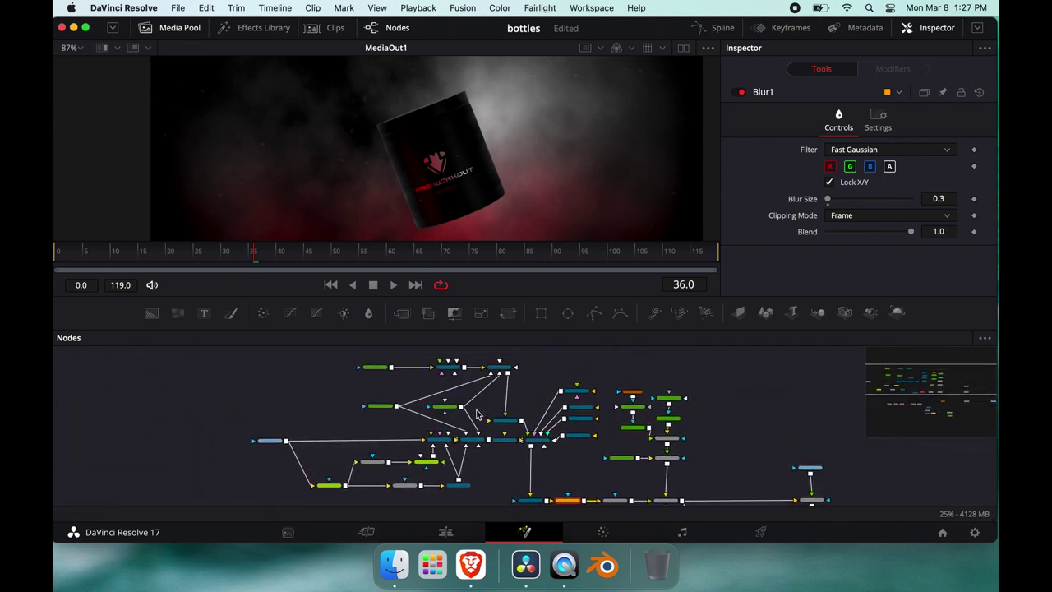
{"action": "scroll", "coordinate": [476, 415], "scroll_direction": "up", "scroll_amount": 5, "text": "ctrl"}
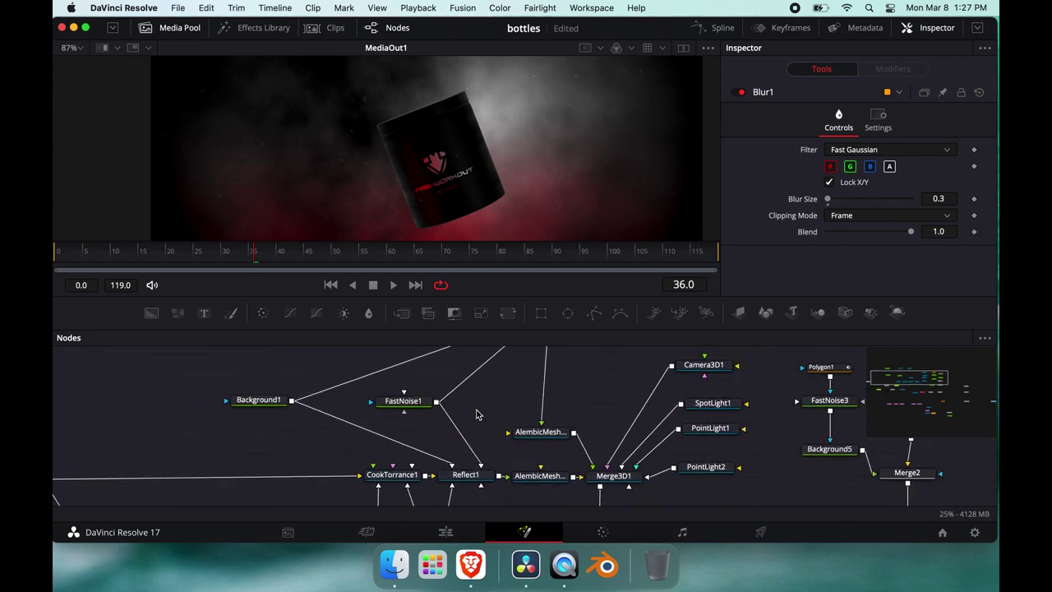
{"action": "scroll", "coordinate": [476, 414], "scroll_direction": "down", "scroll_amount": 5, "text": "ctrl"}
{"action": "scroll", "coordinate": [573, 463], "scroll_direction": "up", "scroll_amount": 5, "text": "ctrl"}
{"action": "scroll", "coordinate": [572, 461], "scroll_direction": "up", "scroll_amount": 1, "text": "ctrl"}
- Select Merge3D1 and pan to the Renderer3D1 → Blur1 → FilmGrain1 render chain
{"action": "left_click", "coordinate": [559, 450]}
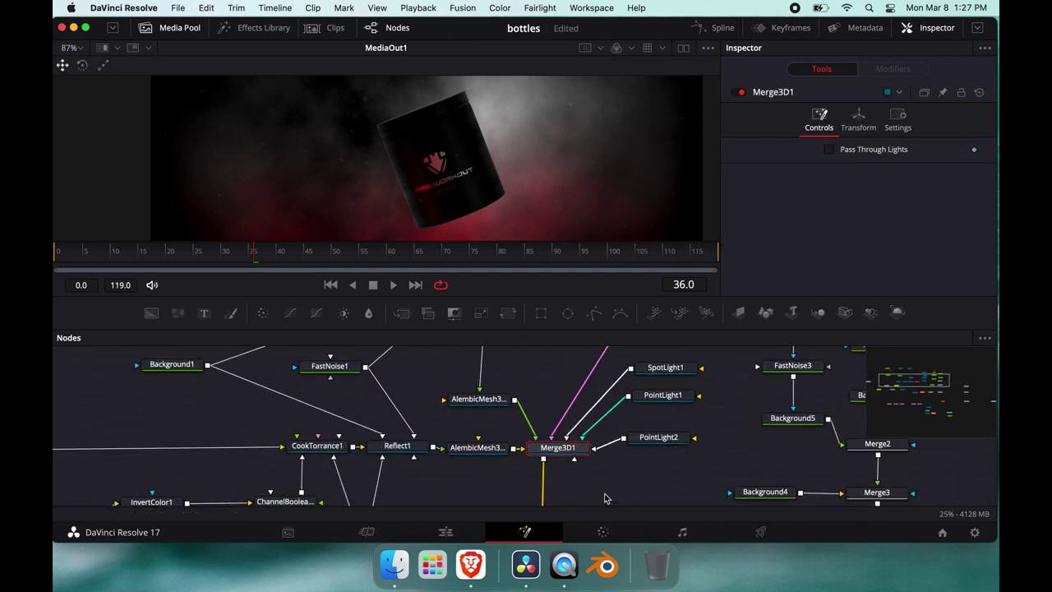
{"action": "scroll", "coordinate": [576, 455], "scroll_direction": "up", "scroll_amount": 3}
{"action": "scroll", "coordinate": [576, 455], "scroll_direction": "right", "scroll_amount": 3}
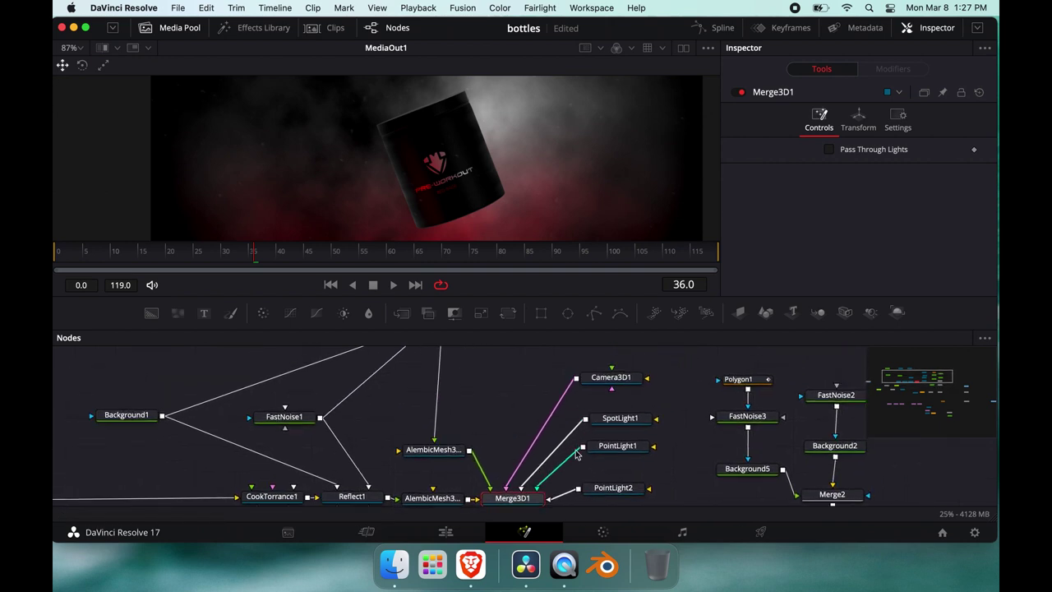
{"action": "scroll", "coordinate": [495, 465], "scroll_direction": "down", "scroll_amount": 4, "text": "ctrl"}
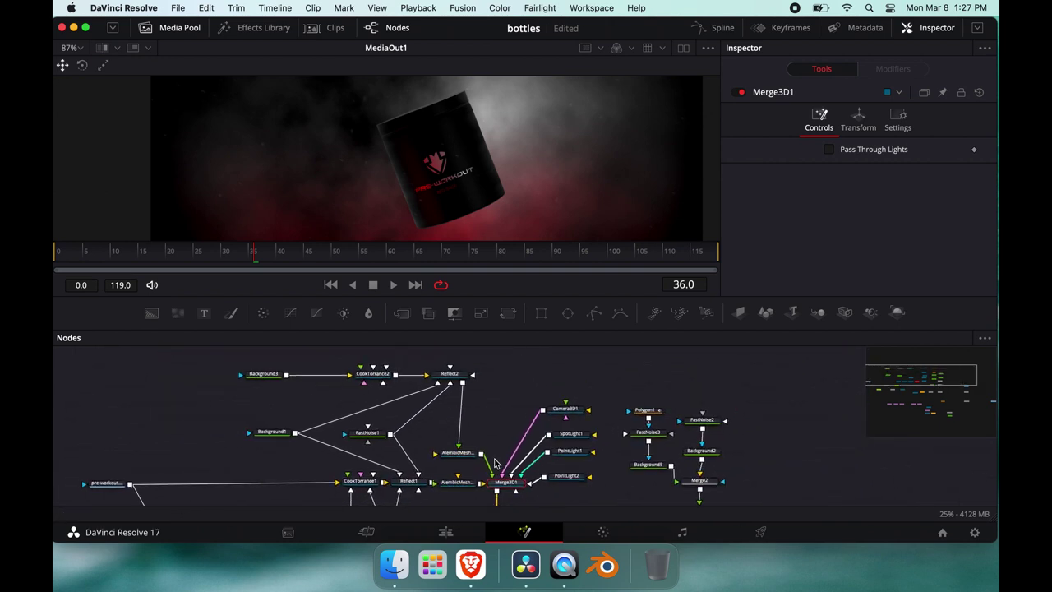
{"action": "scroll", "coordinate": [570, 477], "scroll_direction": "down", "scroll_amount": 3}
{"action": "scroll", "coordinate": [570, 477], "scroll_direction": "left", "scroll_amount": 1}
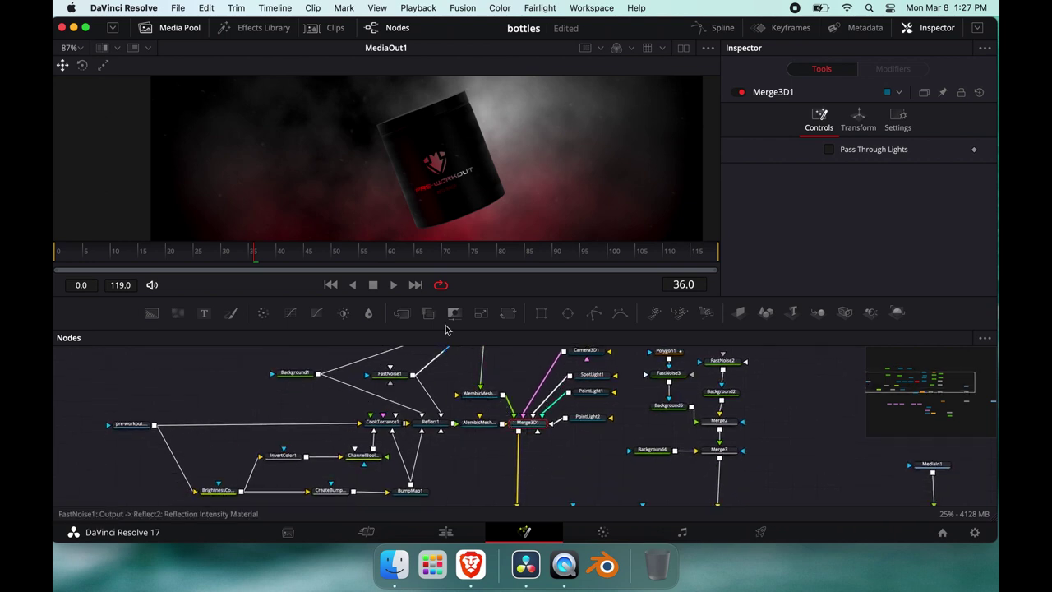
{"action": "scroll", "coordinate": [552, 431], "scroll_direction": "down", "scroll_amount": 2}
{"action": "scroll", "coordinate": [552, 430], "scroll_direction": "down", "scroll_amount": 2}
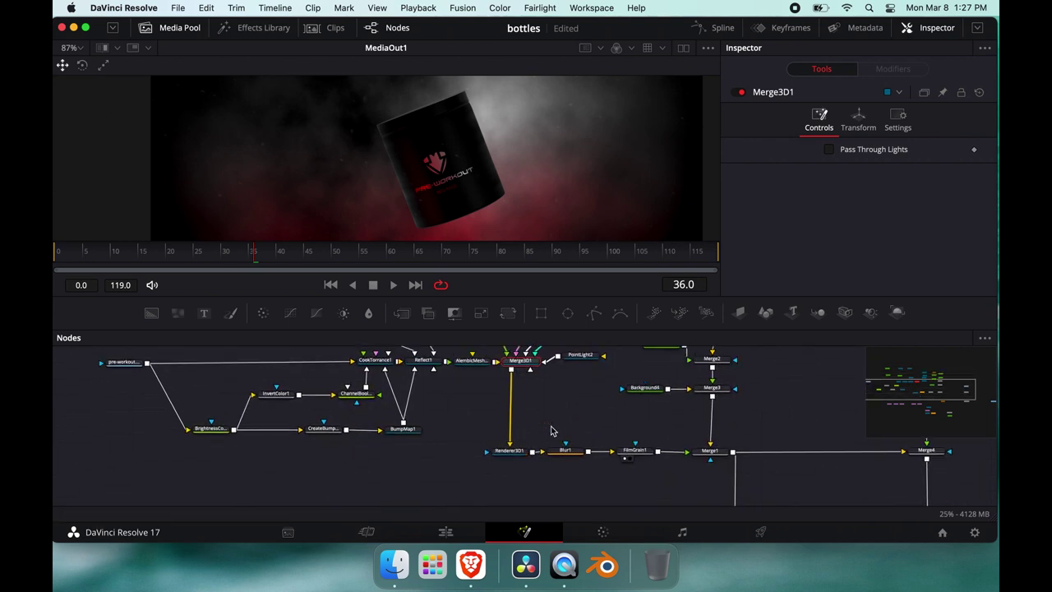
- Show FilmGrain1's settings (size 0.11, strength 0.0512) in the Inspector
{"action": "left_click", "coordinate": [633, 451]}
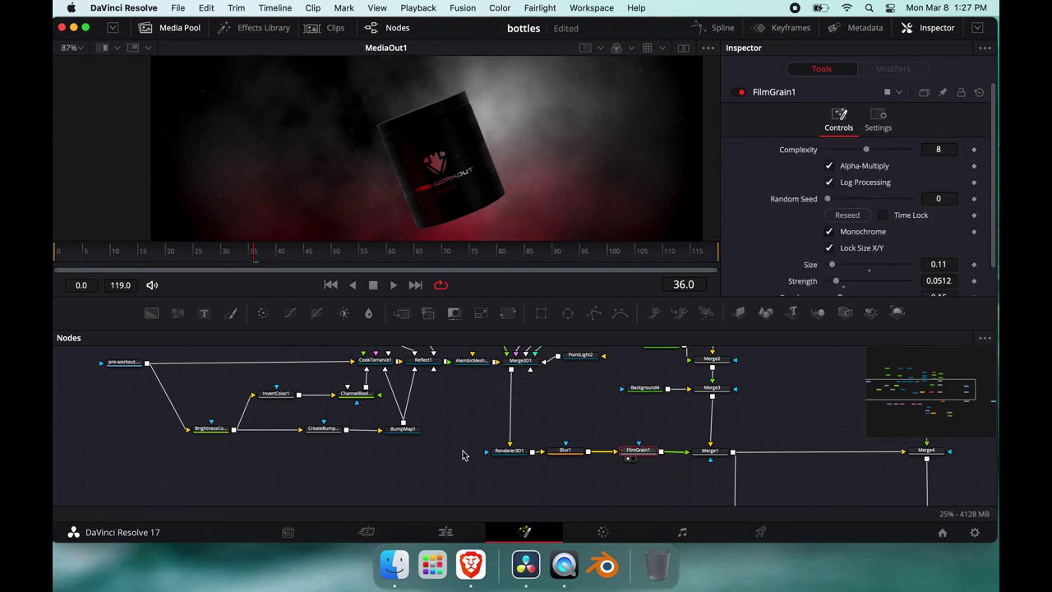
{"action": "scroll", "coordinate": [465, 455], "scroll_direction": "up", "scroll_amount": 6}
{"action": "scroll", "coordinate": [465, 455], "scroll_direction": "right", "scroll_amount": 1}
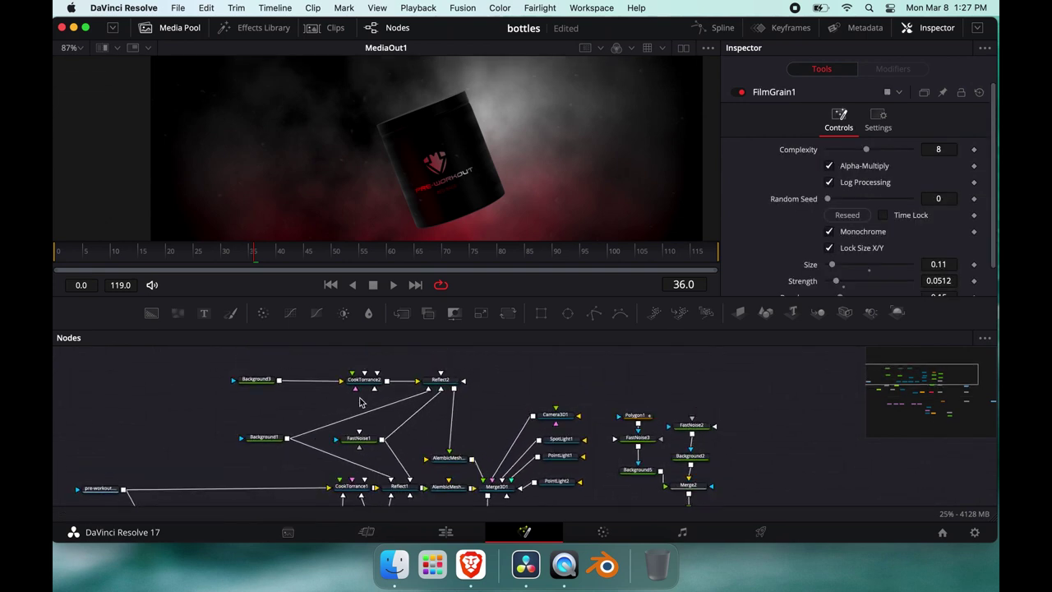
{"action": "scroll", "coordinate": [678, 452], "scroll_direction": "down", "scroll_amount": 2}
{"action": "scroll", "coordinate": [678, 452], "scroll_direction": "right", "scroll_amount": 2}
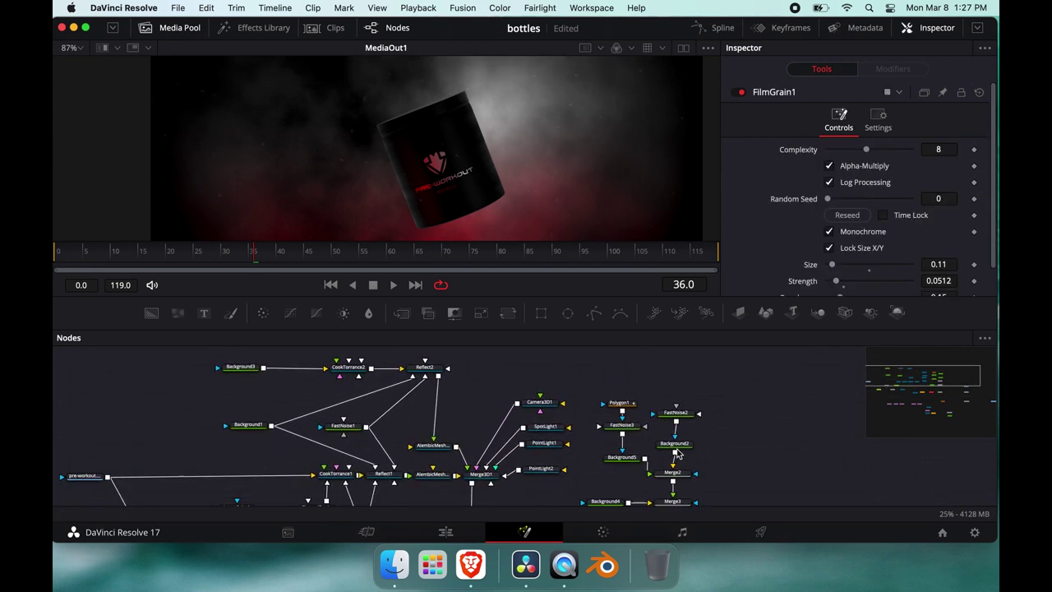
- Inspect the Polygon1 mask and FastNoise2 node settings
{"action": "left_click", "coordinate": [614, 376]}
{"action": "left_click", "coordinate": [656, 395]}
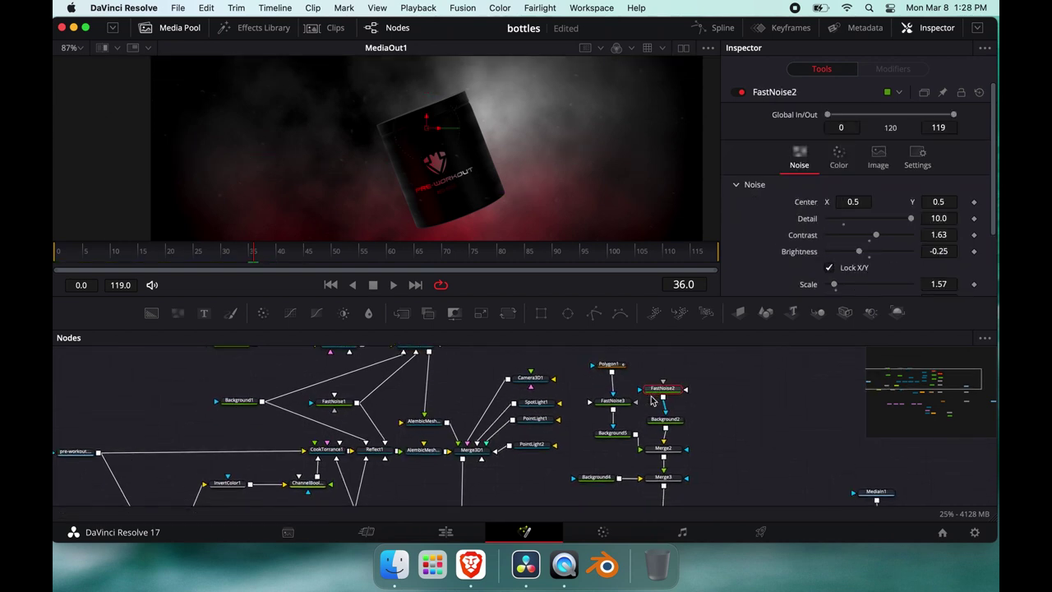
{"action": "scroll", "coordinate": [654, 398], "scroll_direction": "down", "scroll_amount": 4}
{"action": "scroll", "coordinate": [653, 398], "scroll_direction": "left", "scroll_amount": 3}
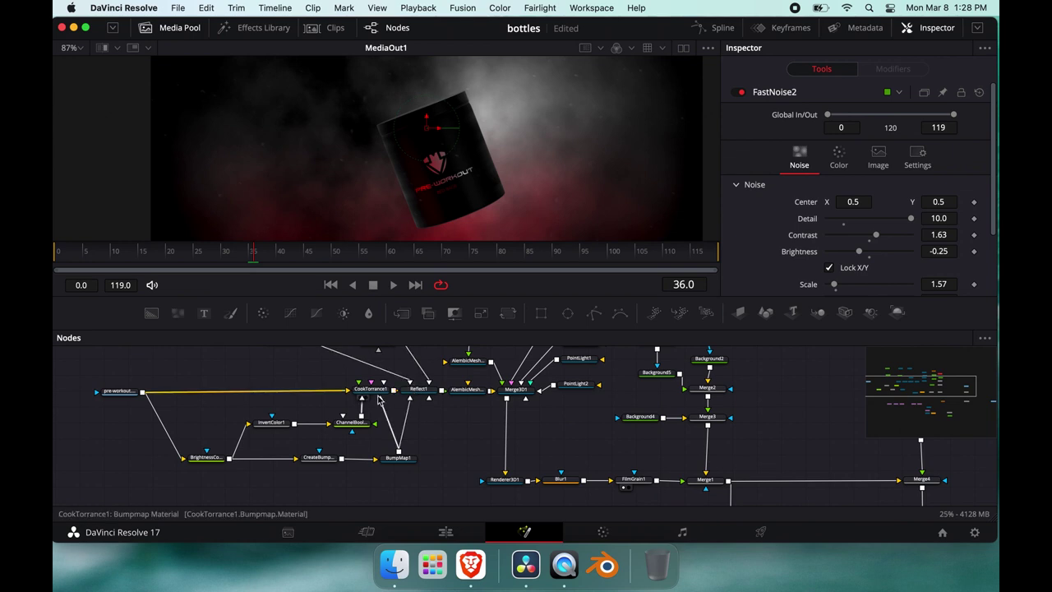
- Show CookTorrance1's diffuse settings and zoom out over its Reflect1 → AlembicMesh3D1 → Merge3D1 chain
{"action": "left_click", "coordinate": [371, 389]}
{"action": "scroll", "coordinate": [573, 444], "scroll_direction": "down", "scroll_amount": 6}
{"action": "scroll", "coordinate": [573, 444], "scroll_direction": "right", "scroll_amount": 6}
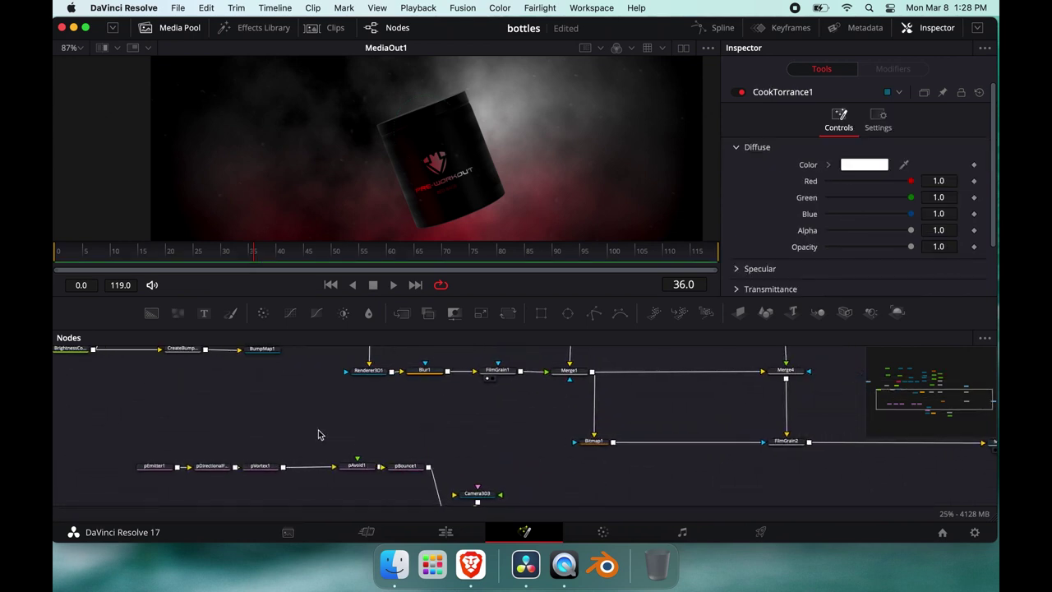
{"action": "scroll", "coordinate": [320, 435], "scroll_direction": "up", "scroll_amount": 6}
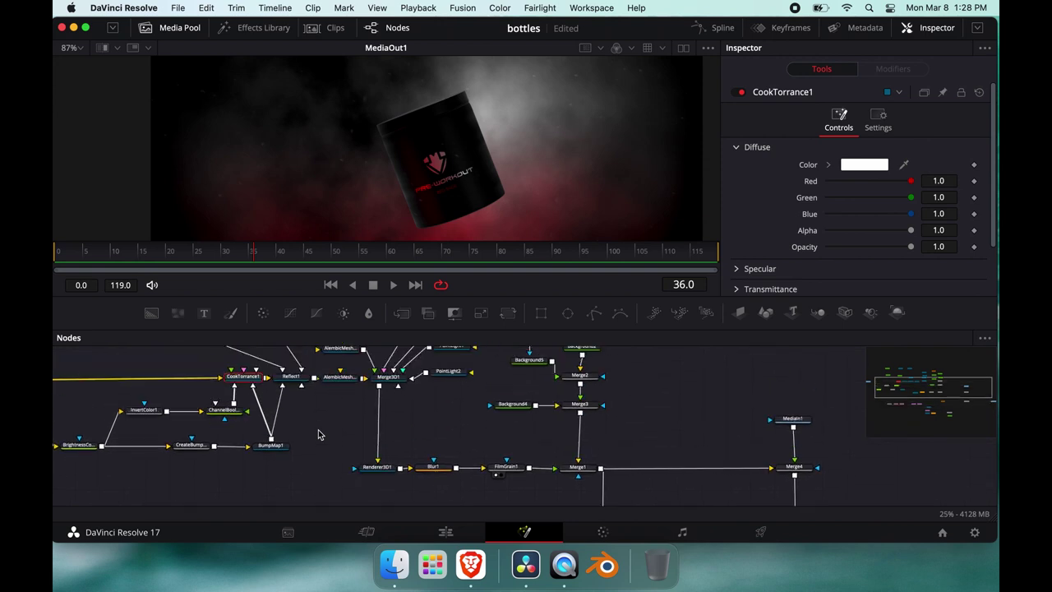
{"action": "scroll", "coordinate": [320, 435], "scroll_direction": "down", "scroll_amount": 5, "text": "ctrl"}
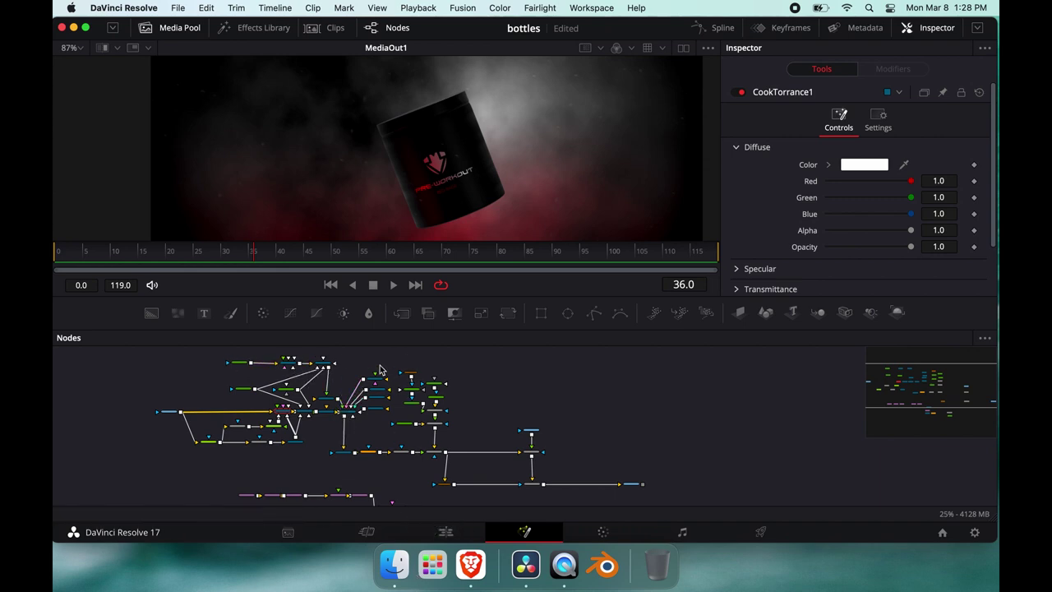
{"action": "scroll", "coordinate": [356, 438], "scroll_direction": "up", "scroll_amount": 3}
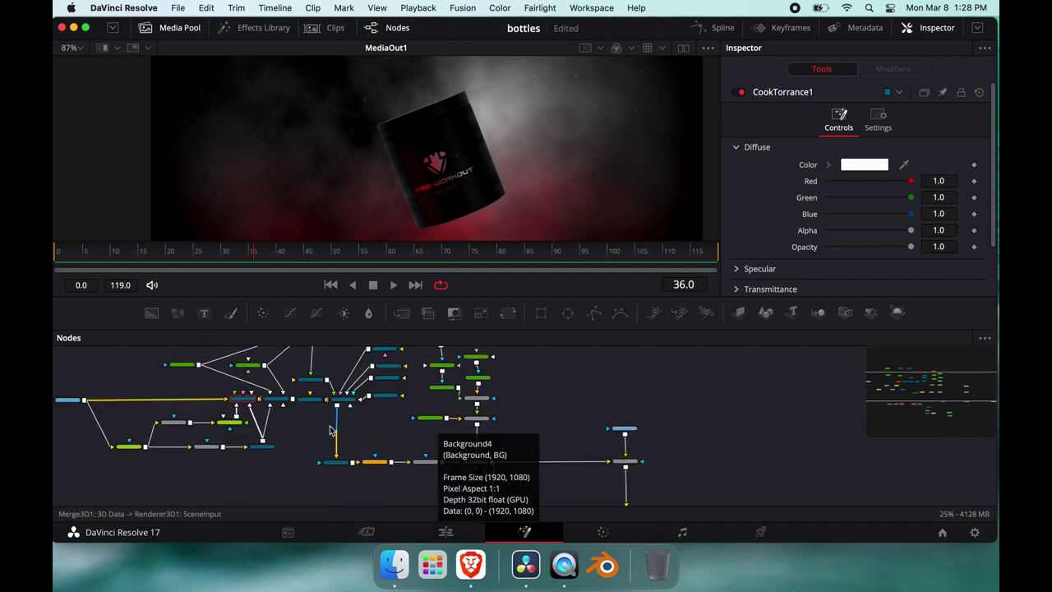
{"action": "scroll", "coordinate": [328, 430], "scroll_direction": "left", "scroll_amount": 2}
{"action": "scroll", "coordinate": [328, 430], "scroll_direction": "left", "scroll_amount": 5}
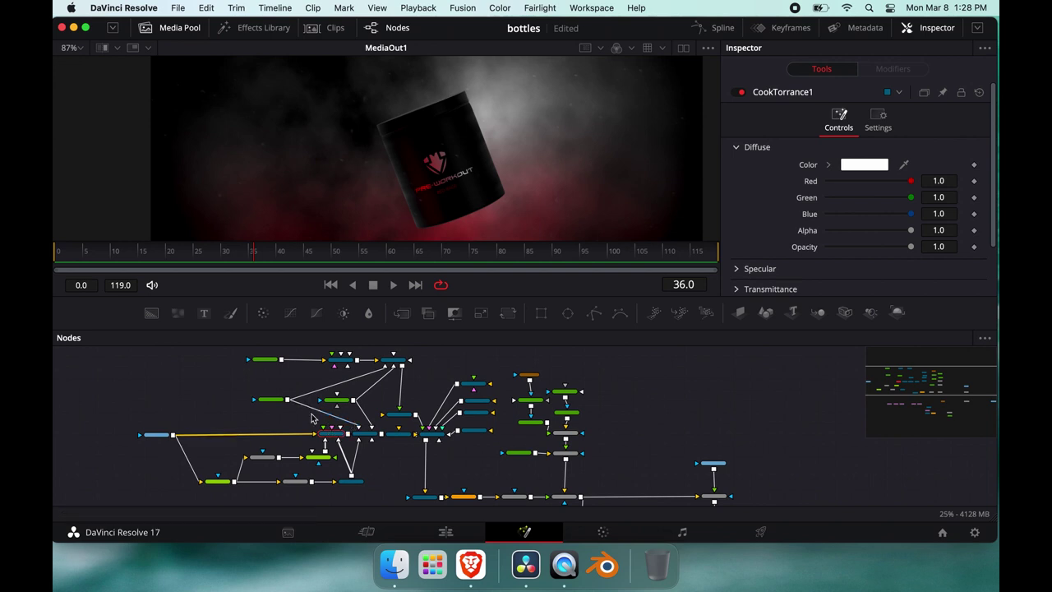
{"action": "scroll", "coordinate": [312, 418], "scroll_direction": "up", "scroll_amount": 3}
{"action": "scroll", "coordinate": [311, 418], "scroll_direction": "up", "scroll_amount": 3}
{"action": "scroll", "coordinate": [313, 418], "scroll_direction": "right", "scroll_amount": 8}
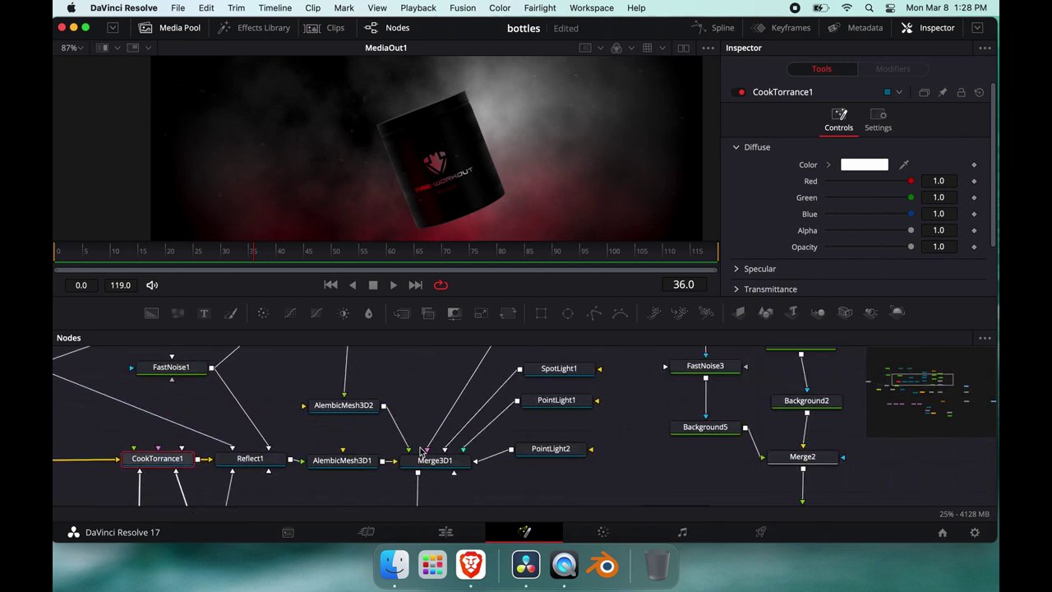
- View Merge3D1's 3D scene in a taller viewer, orbit higher, then restore node editor room
{"action": "left_click", "coordinate": [421, 463]}
{"action": "key", "text": "1"}
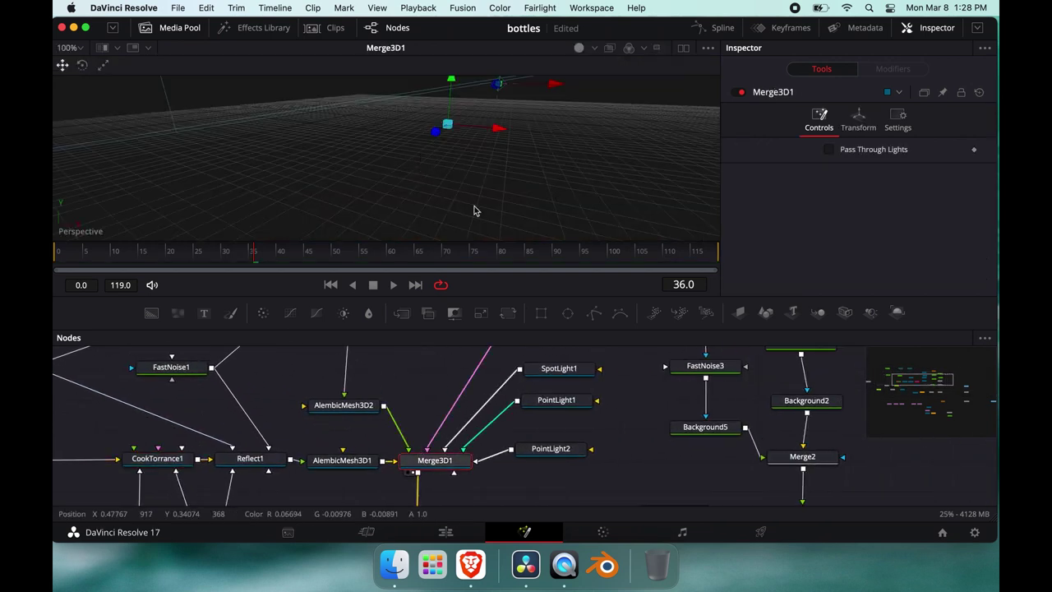
{"action": "left_click_drag", "start_coordinate": [489, 293], "coordinate": [490, 344]}
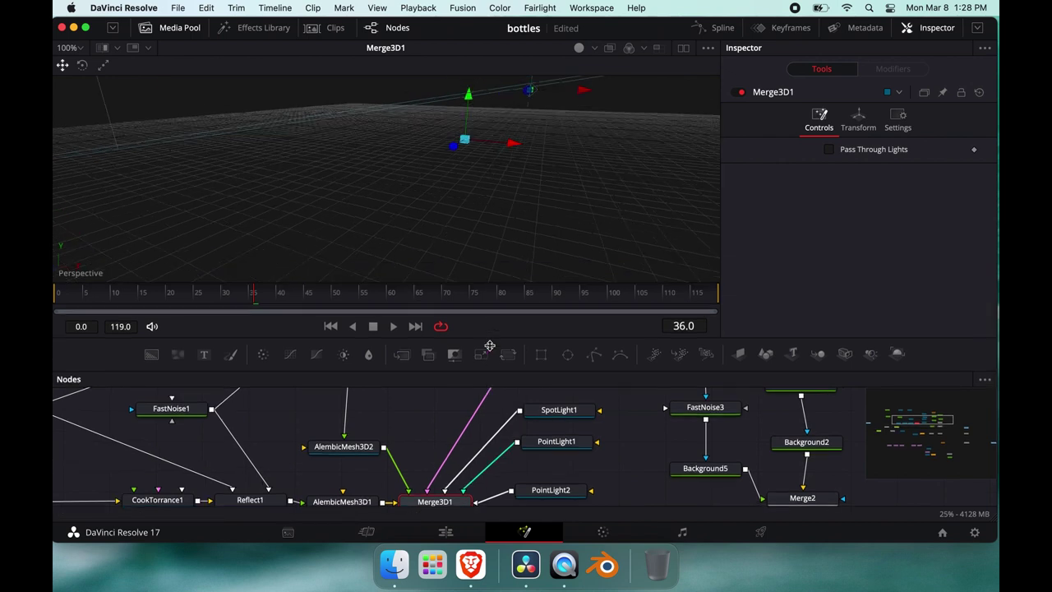
{"action": "scroll", "coordinate": [559, 185], "scroll_direction": "down", "scroll_amount": 10}
{"action": "scroll", "coordinate": [558, 185], "scroll_direction": "down", "scroll_amount": 2}
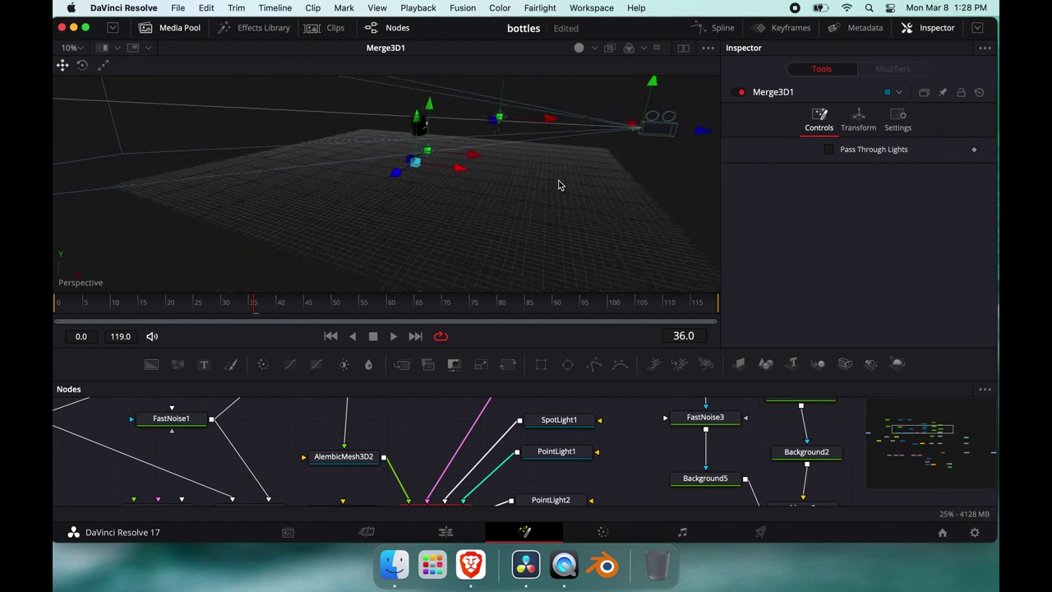
{"action": "middle_click_drag", "start_coordinate": [558, 185], "coordinate": [558, 185], "text": "alt"}
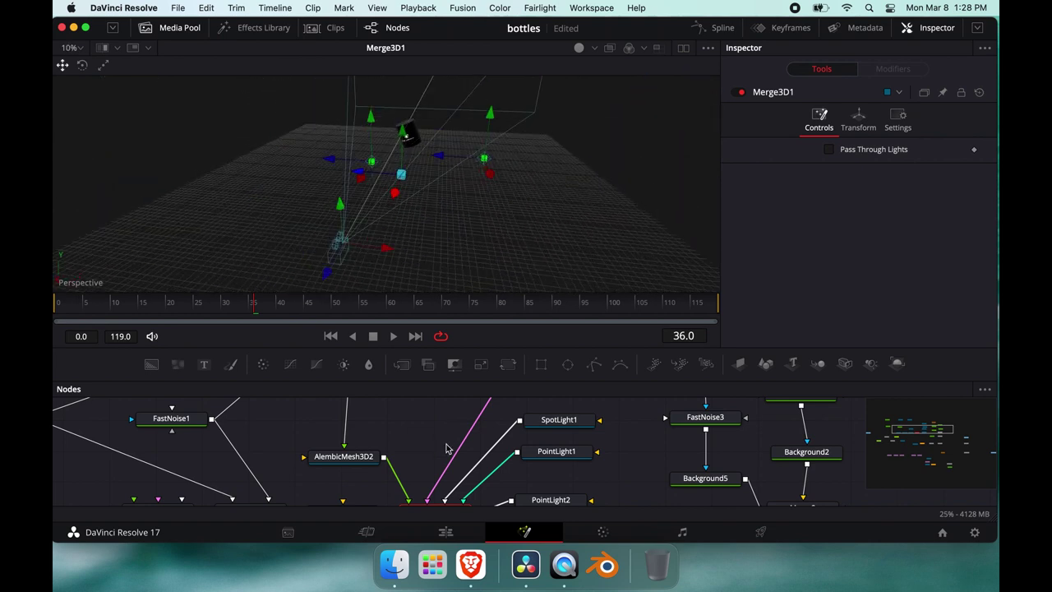
{"action": "scroll", "coordinate": [351, 452], "scroll_direction": "down", "scroll_amount": 6}
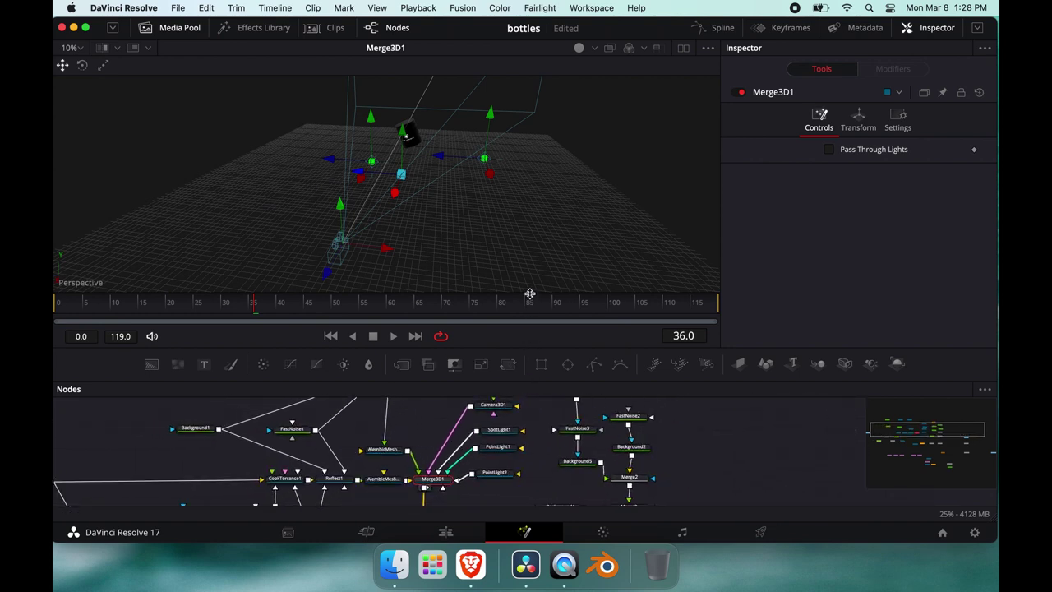
{"action": "left_click_drag", "start_coordinate": [529, 294], "coordinate": [529, 232]}
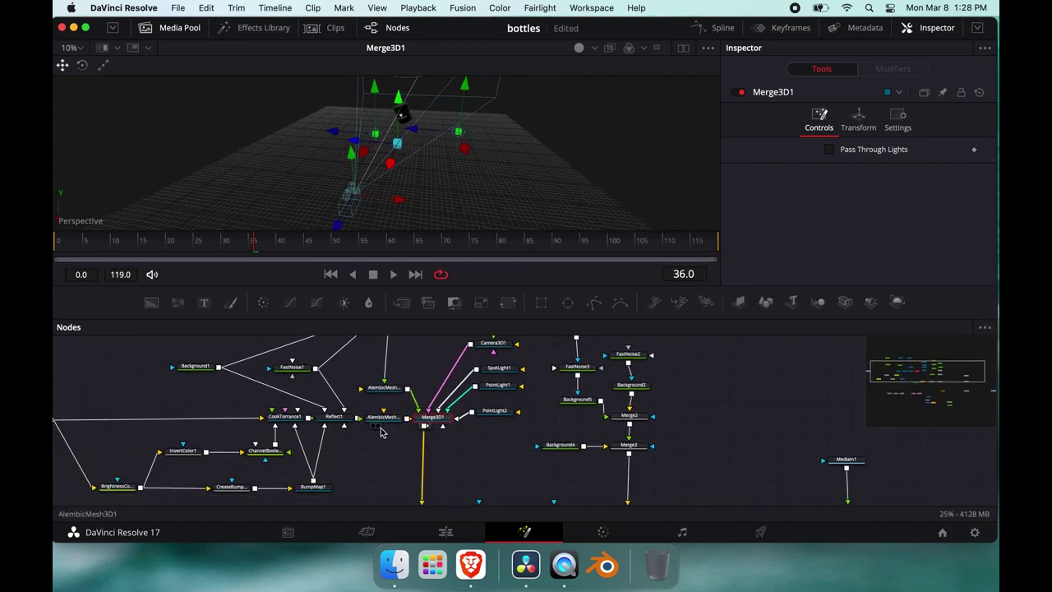
{"action": "left_click", "coordinate": [386, 450]}
- Drag bottle.abc from the desktop into the node graph and add an Alembic Mesh 3D node
{"action": "left_click_drag", "start_coordinate": [424, 36], "coordinate": [869, 7]}
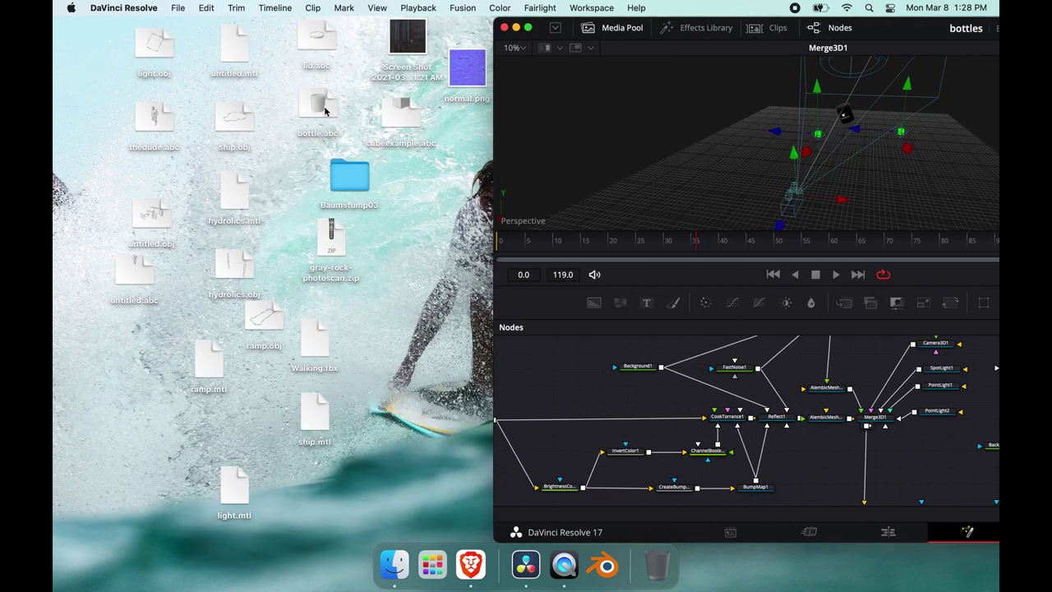
{"action": "left_click_drag", "start_coordinate": [322, 111], "coordinate": [574, 403]}
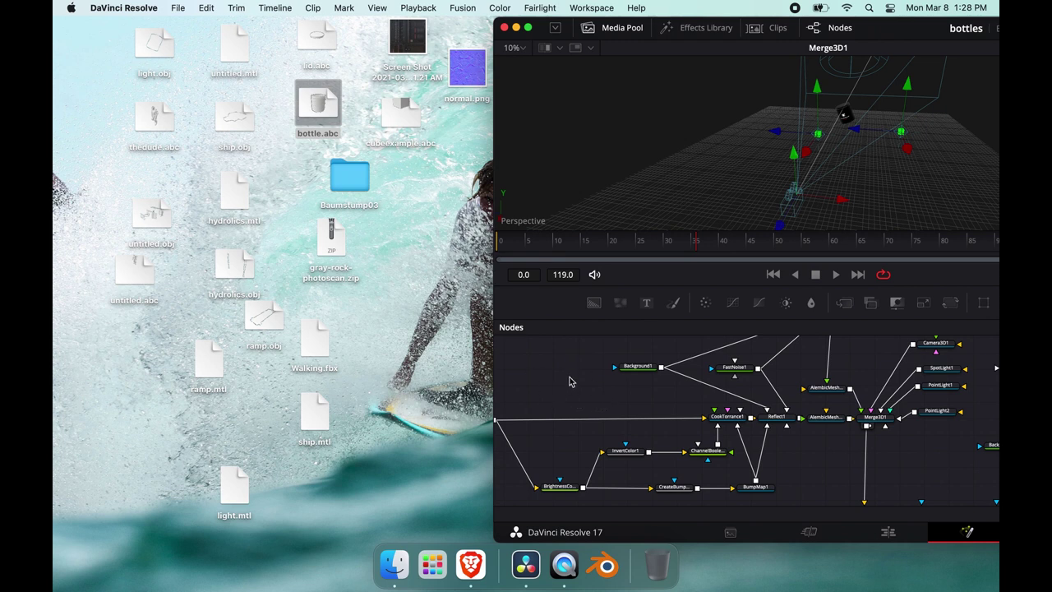
{"action": "key", "text": "shift+space"}
{"action": "type", "text": "alem"}
{"action": "key", "text": "Return"}
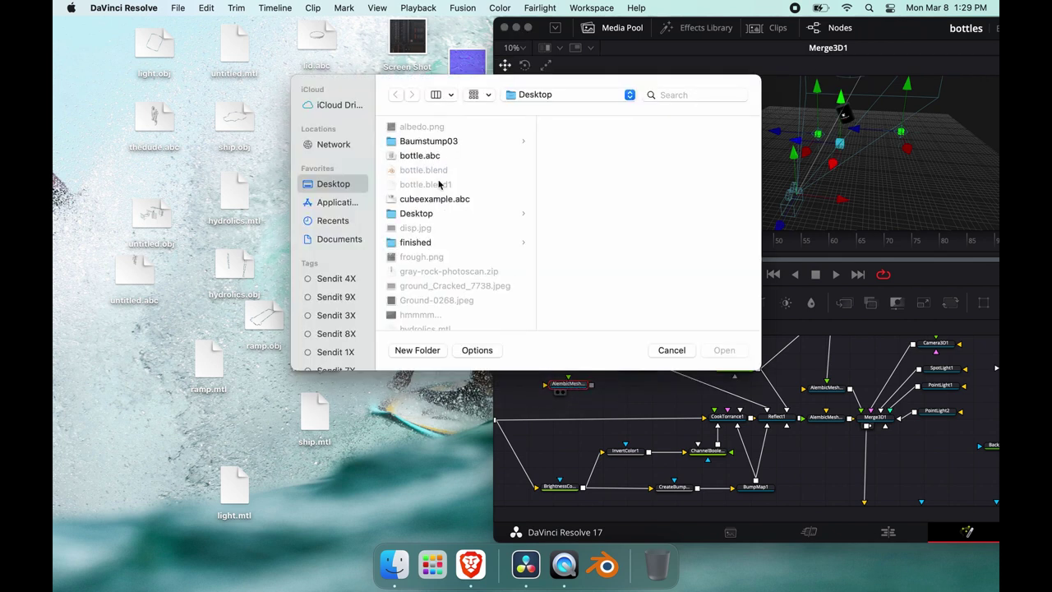
- Load bottle.abc into AlembicMesh3D3, view it alone, then delete the node
{"action": "scroll", "coordinate": [439, 184], "scroll_direction": "down", "scroll_amount": 3}
{"action": "scroll", "coordinate": [436, 182], "scroll_direction": "up", "scroll_amount": 3}
{"action": "left_click", "coordinate": [432, 157]}
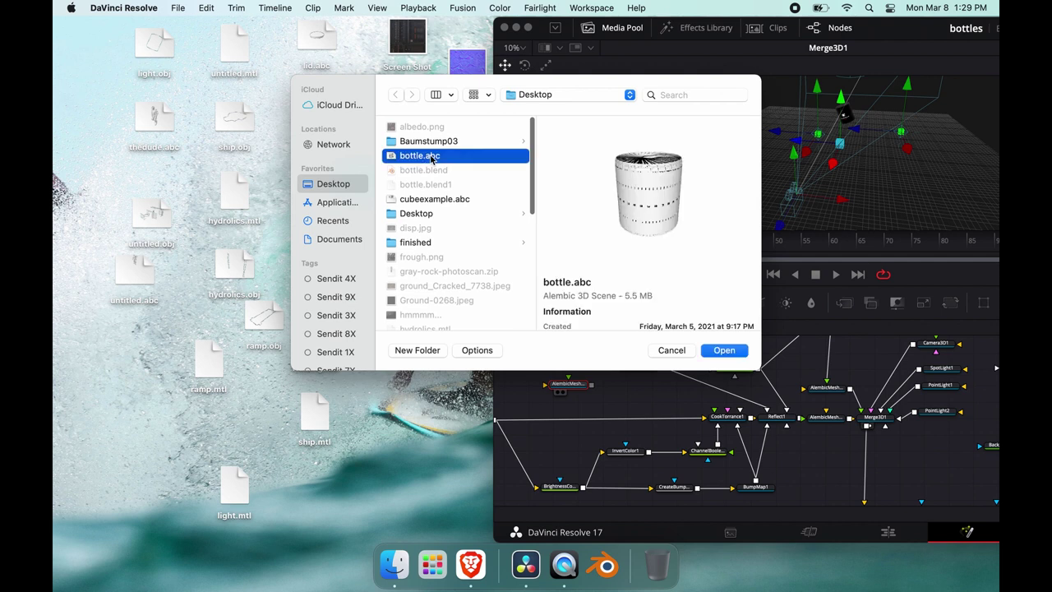
{"action": "left_click", "coordinate": [727, 352]}
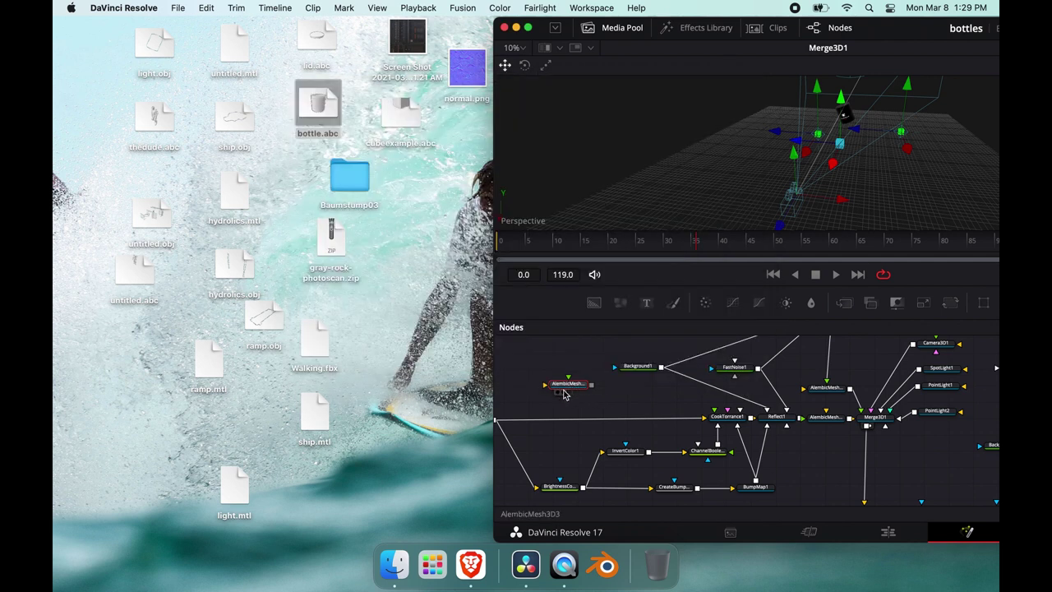
{"action": "left_click_drag", "start_coordinate": [564, 393], "coordinate": [810, 187]}
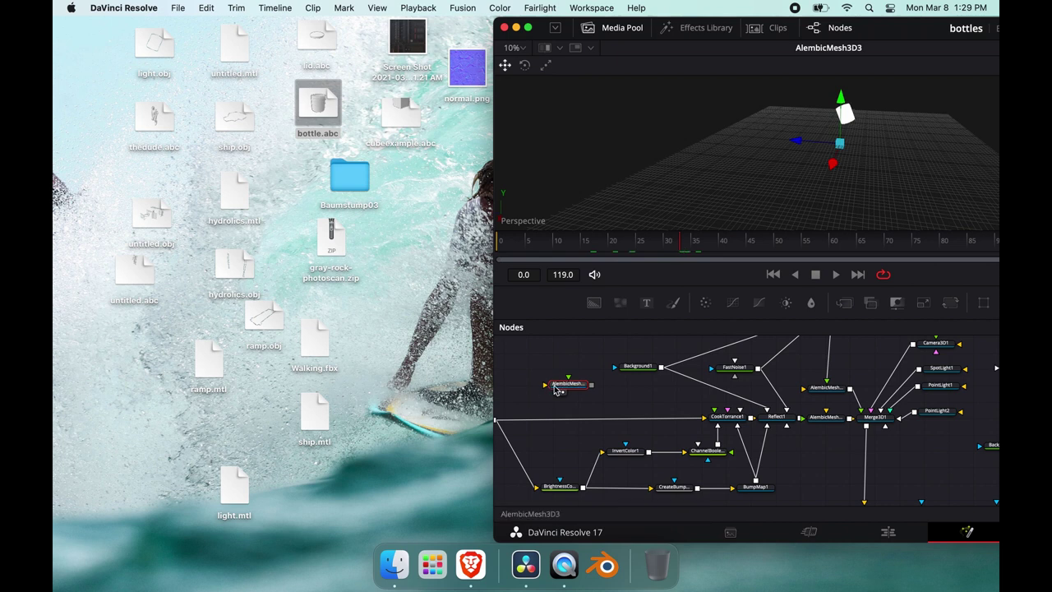
{"action": "key", "text": "Delete"}
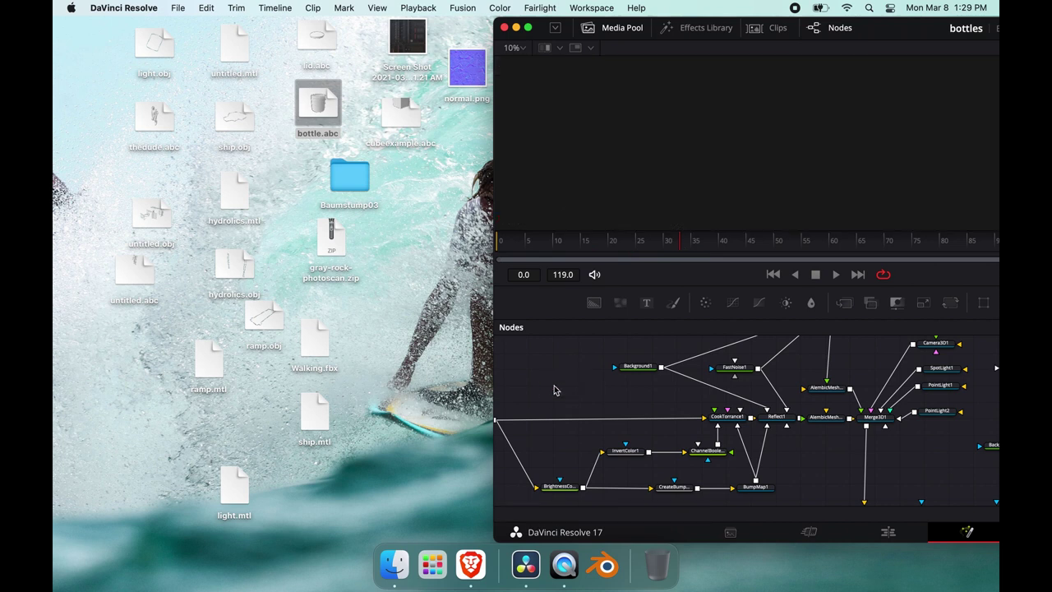
- Maximize the Resolve window and load the Merge3D1 scene into the viewer, orbiting it
{"action": "double_click", "coordinate": [915, 30]}
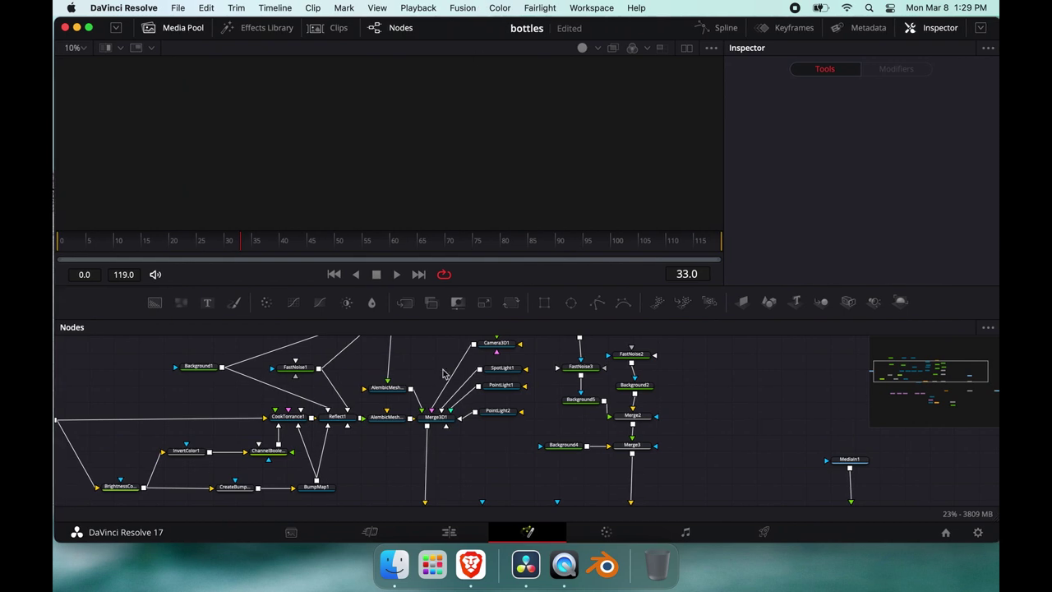
{"action": "left_click_drag", "start_coordinate": [427, 418], "coordinate": [450, 200]}
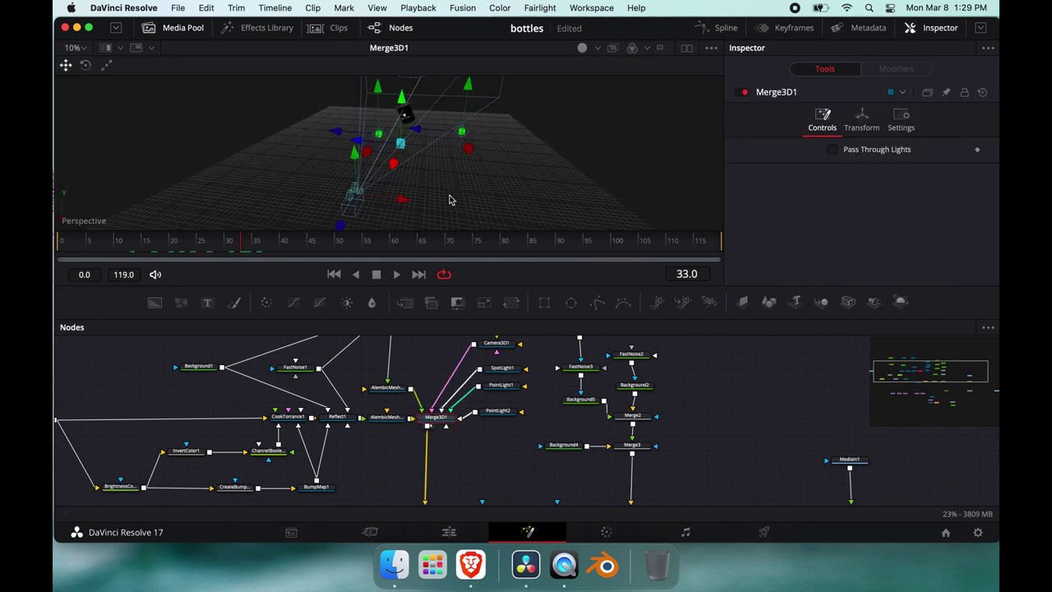
{"action": "middle_click_drag", "start_coordinate": [449, 200], "coordinate": [411, 133], "text": "alt"}
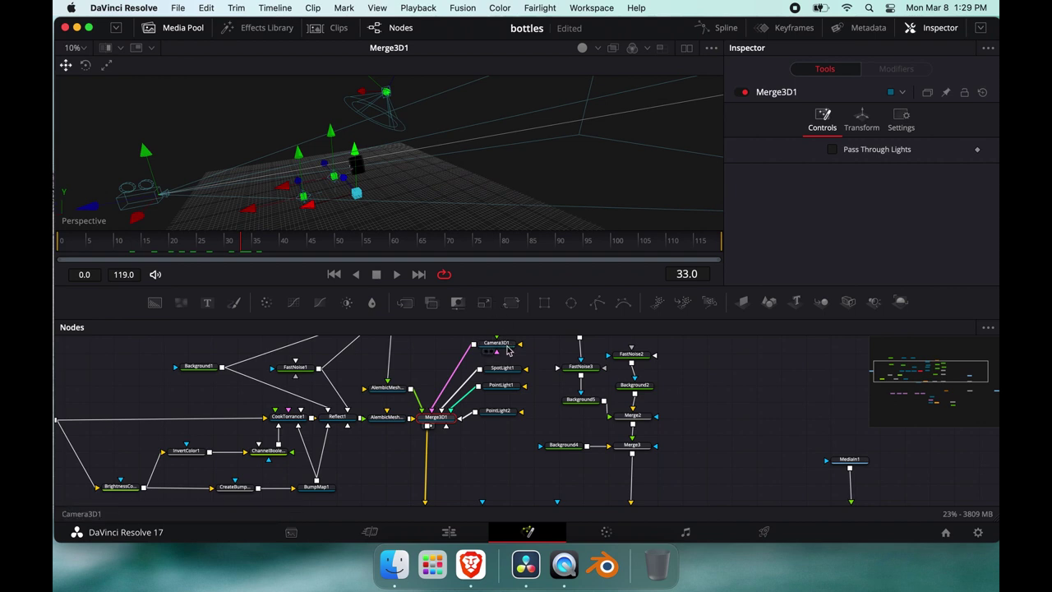
- Inspect SpotLight1, the red PointLight1 and PointLight2, orbiting to see each light's position
{"action": "left_click", "coordinate": [504, 369]}
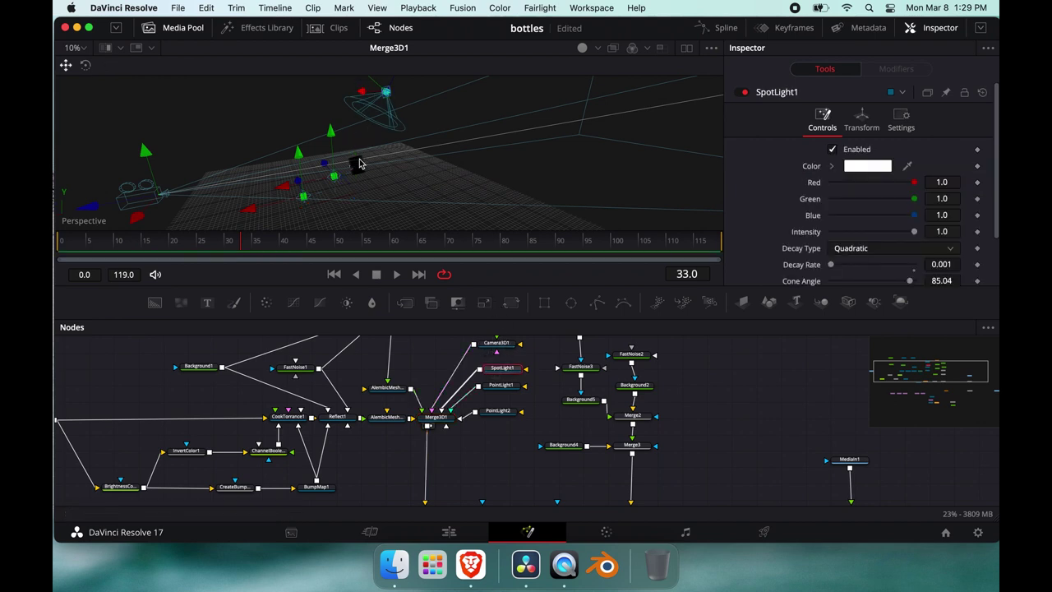
{"action": "left_click", "coordinate": [498, 386]}
{"action": "middle_click_drag", "start_coordinate": [363, 197], "coordinate": [358, 198], "text": "alt"}
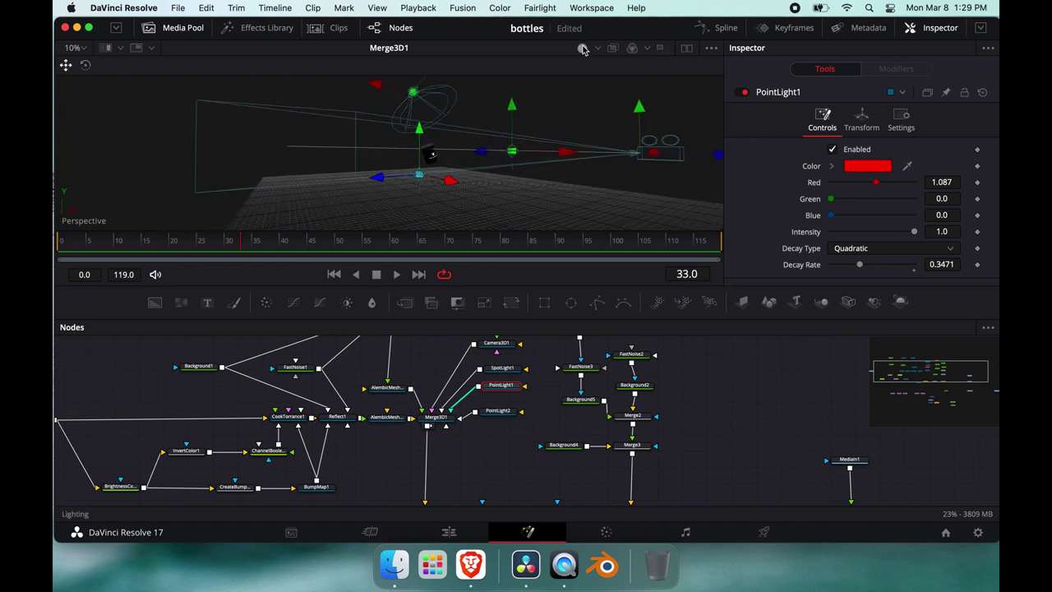
{"action": "scroll", "coordinate": [437, 173], "scroll_direction": "up", "scroll_amount": 10}
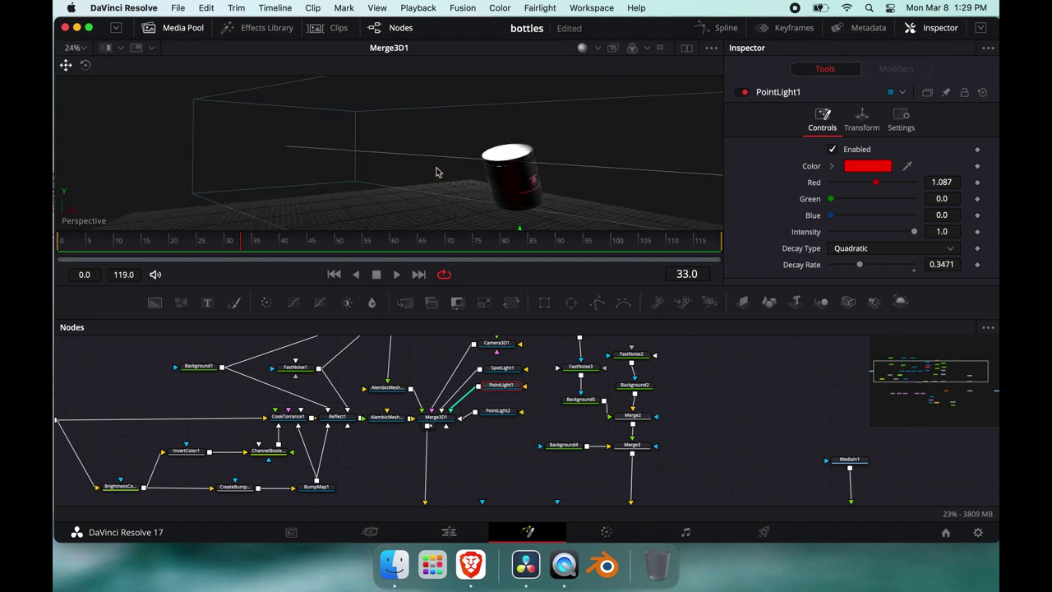
{"action": "middle_click_drag", "start_coordinate": [437, 172], "coordinate": [436, 173], "text": "alt"}
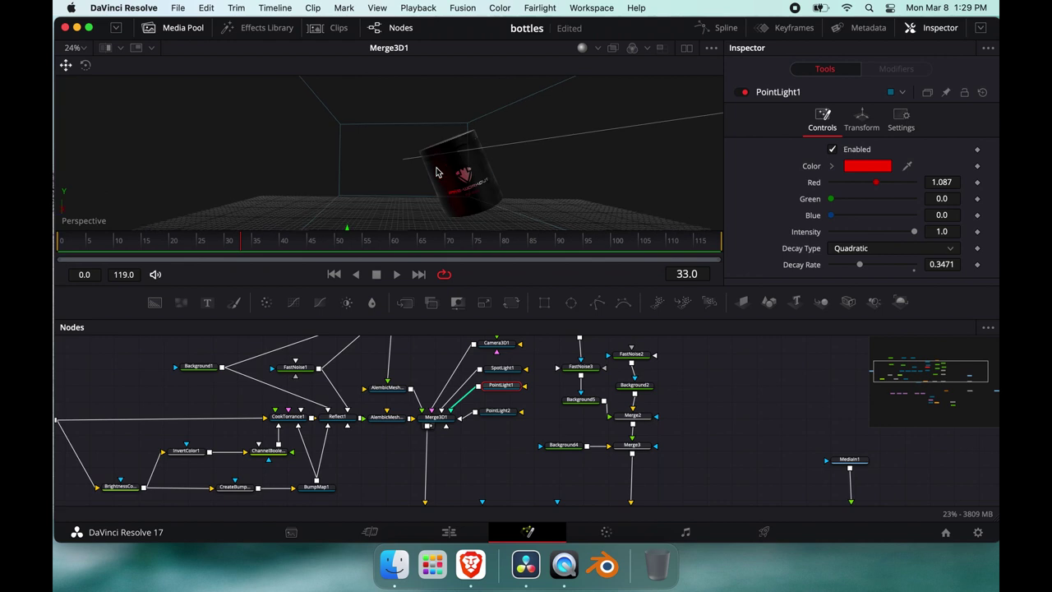
{"action": "scroll", "coordinate": [436, 173], "scroll_direction": "down", "scroll_amount": 5}
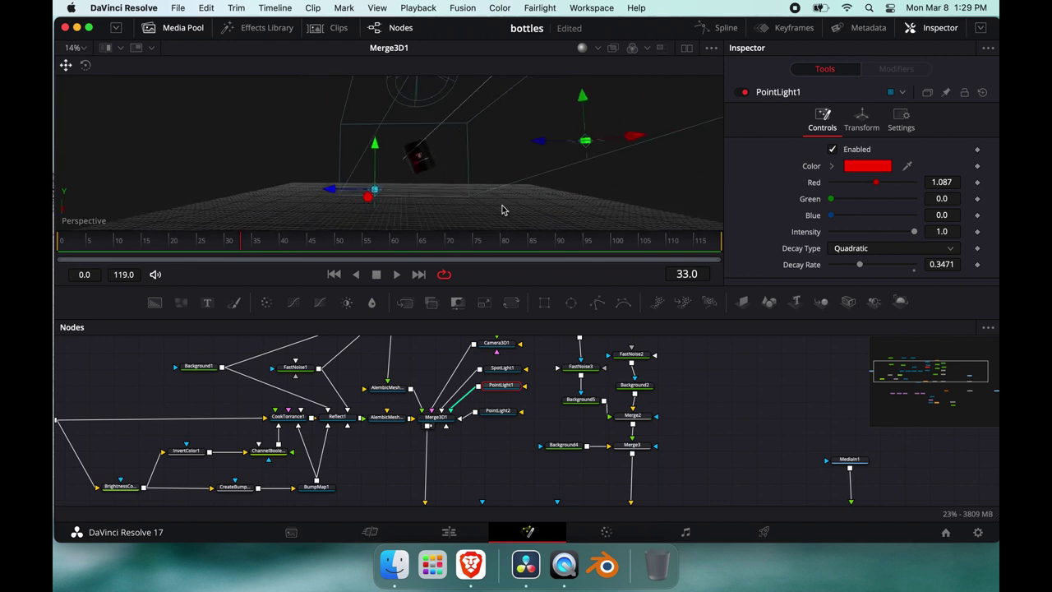
{"action": "left_click", "coordinate": [508, 412]}
{"action": "middle_click_drag", "start_coordinate": [545, 132], "coordinate": [545, 129], "text": "alt"}
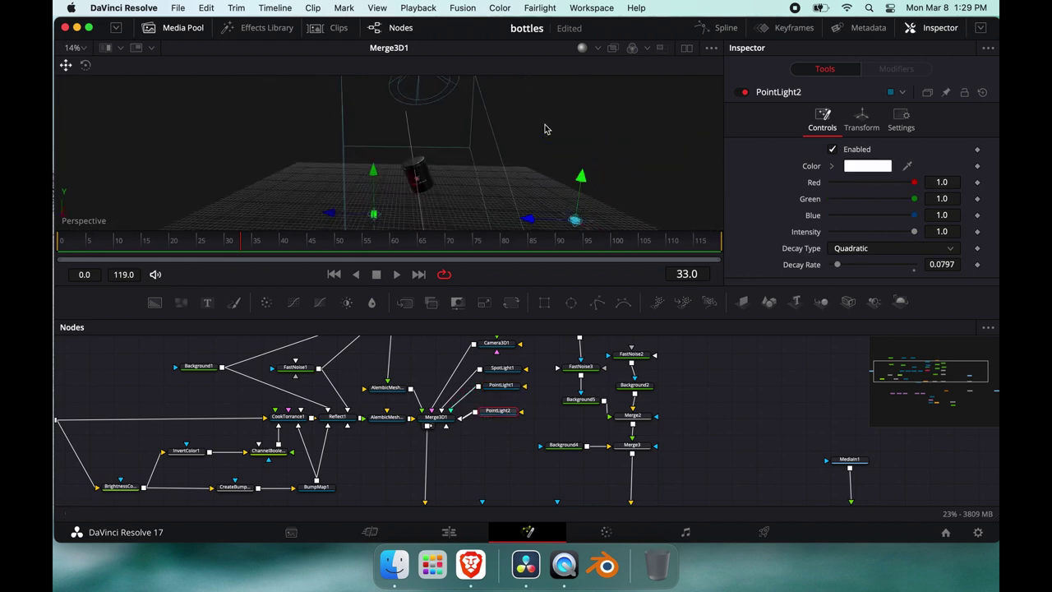
- Preview the pre-workout label image from Loader1 in the viewer
{"action": "left_click", "coordinate": [387, 390]}
{"action": "scroll", "coordinate": [387, 390], "scroll_direction": "left", "scroll_amount": 5}
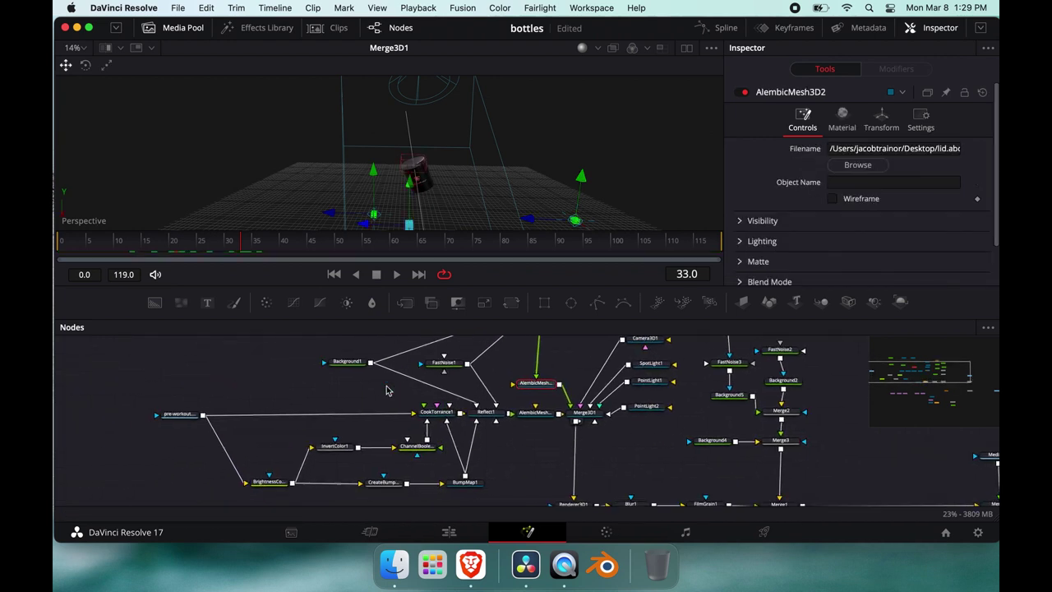
{"action": "left_click", "coordinate": [220, 412]}
{"action": "left_click", "coordinate": [223, 420]}
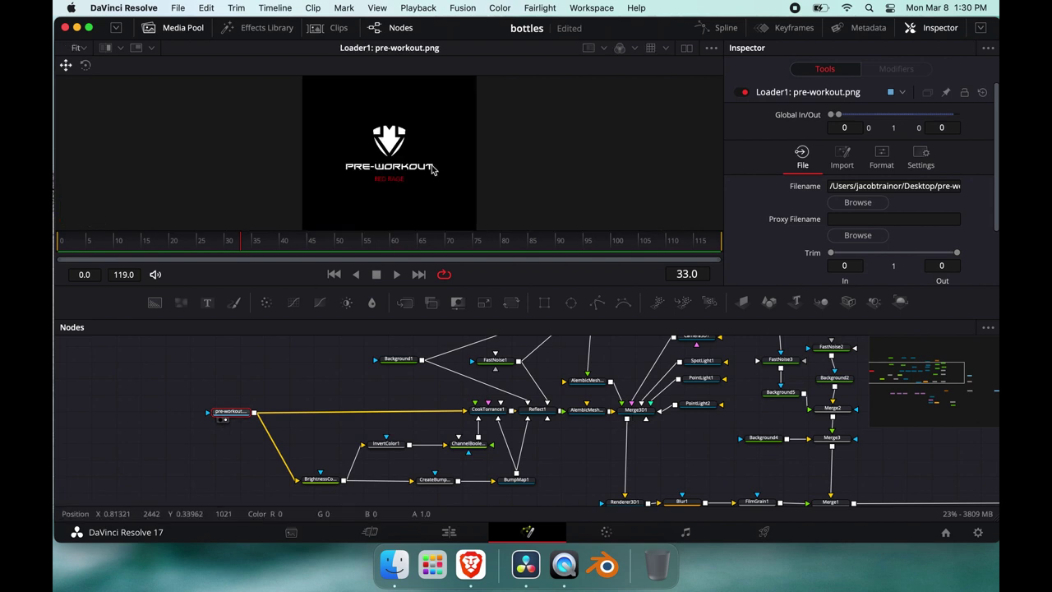
{"action": "scroll", "coordinate": [431, 169], "scroll_direction": "down", "scroll_amount": 2}
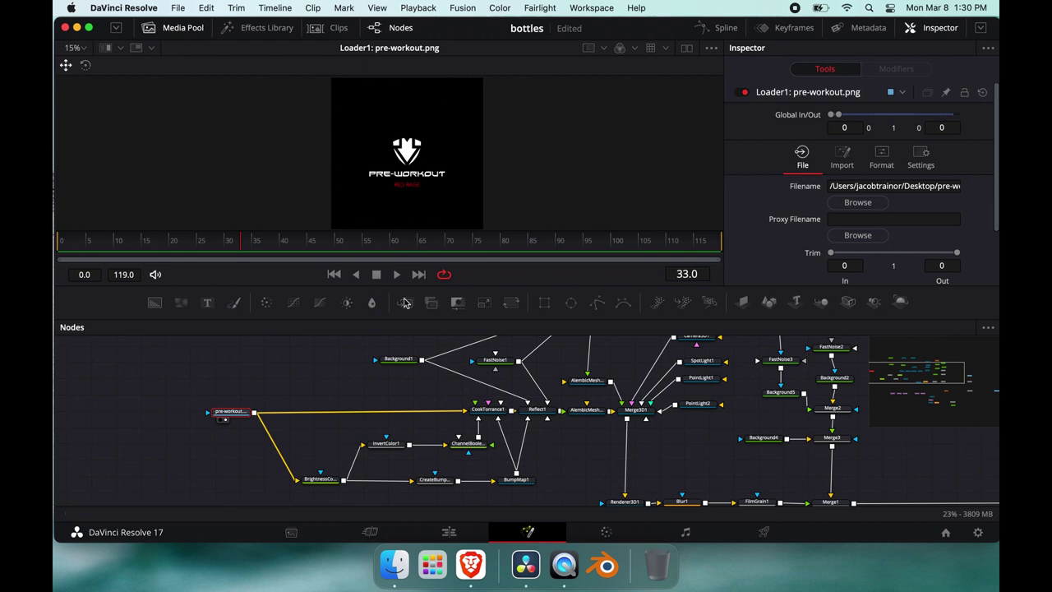
{"action": "scroll", "coordinate": [362, 435], "scroll_direction": "down", "scroll_amount": 2}
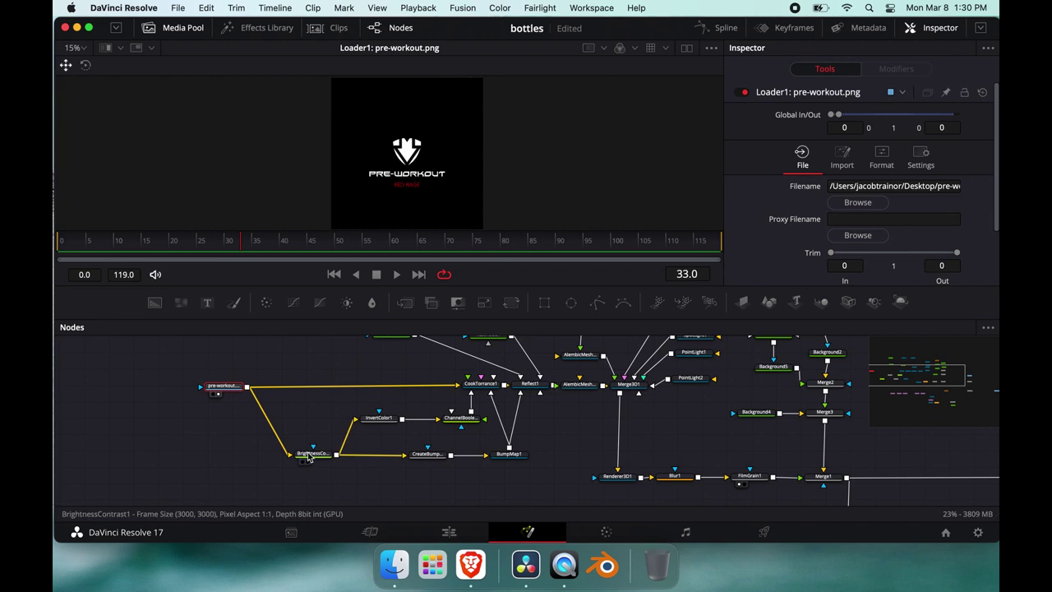
- Preview the CookTorrance1 material as a label-wrapped sphere in the Material Viewer
{"action": "left_click_drag", "start_coordinate": [309, 458], "coordinate": [300, 457]}
{"action": "left_click", "coordinate": [484, 385]}
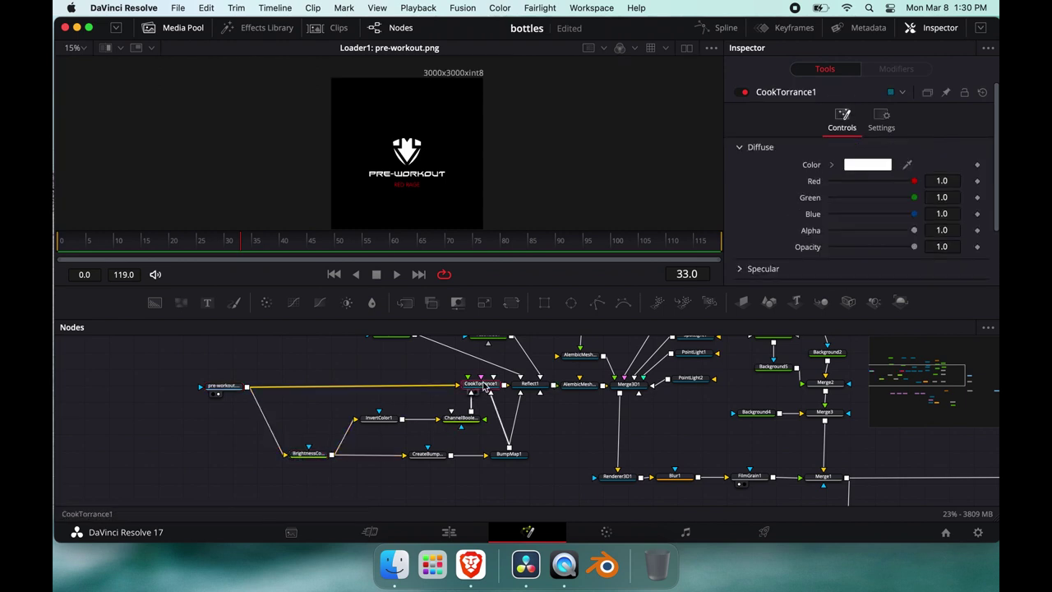
{"action": "left_click_drag", "start_coordinate": [485, 386], "coordinate": [435, 123]}
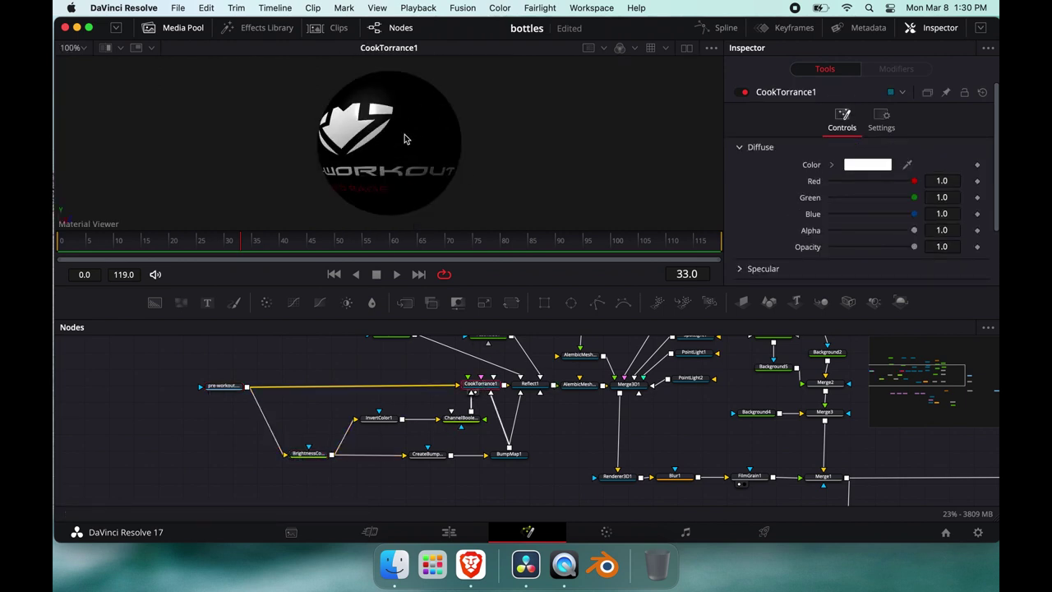
- Preview the Reflect1 material sphere in the viewer
{"action": "left_click", "coordinate": [532, 386]}
{"action": "left_click_drag", "start_coordinate": [536, 390], "coordinate": [427, 130]}
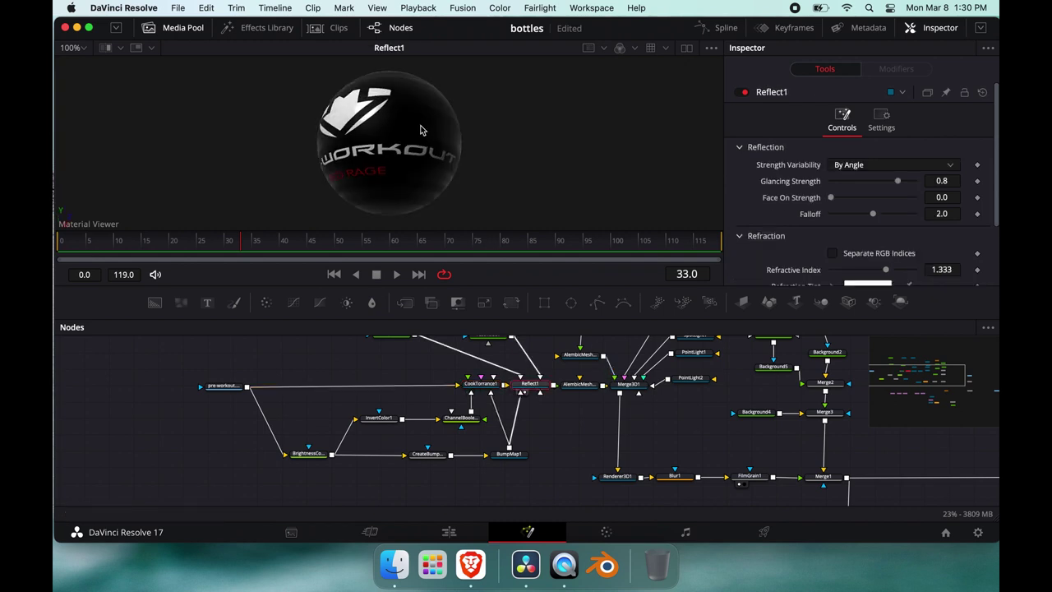
{"action": "scroll", "coordinate": [487, 385], "scroll_direction": "up", "scroll_amount": 1}
{"action": "scroll", "coordinate": [486, 385], "scroll_direction": "up", "scroll_amount": 2}
- Set FastNoise1's Contrast to 0.69 and raise its Y Scale to 17.64
{"action": "left_click", "coordinate": [485, 384]}
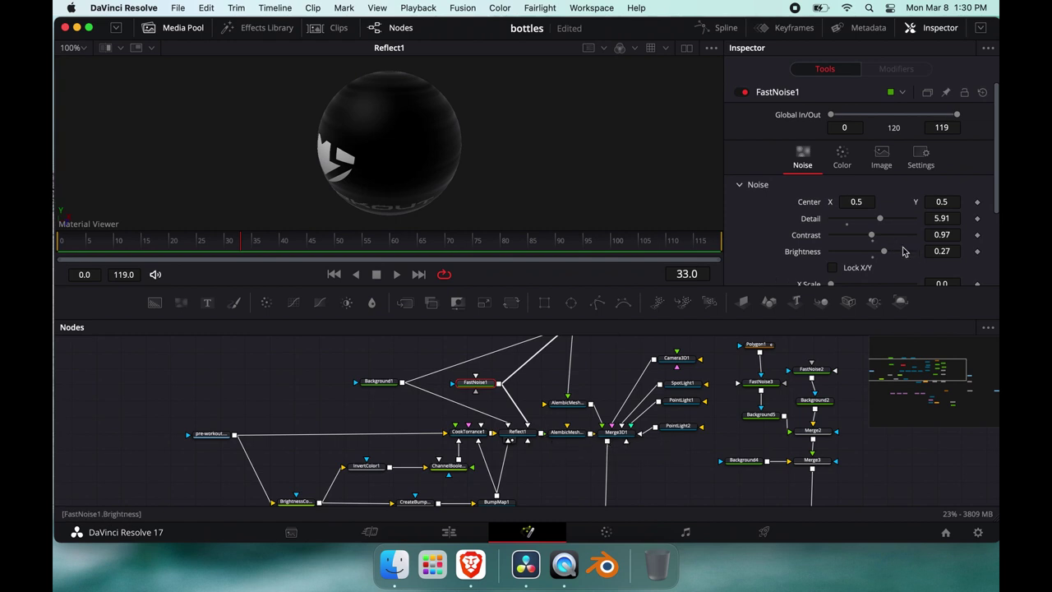
{"action": "scroll", "coordinate": [868, 246], "scroll_direction": "down", "scroll_amount": 2}
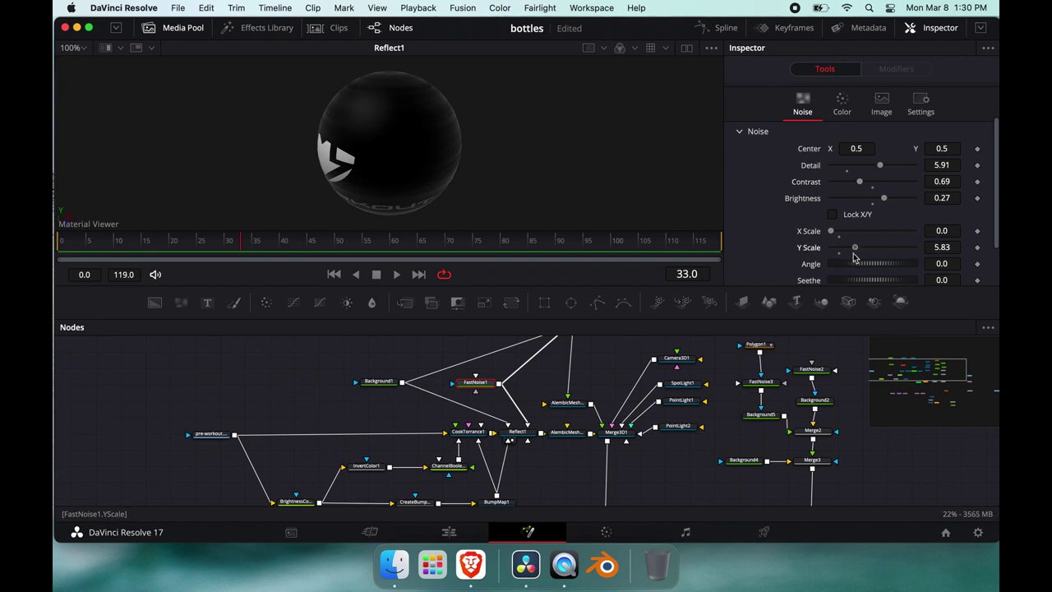
{"action": "left_click", "coordinate": [852, 246]}
{"action": "left_click_drag", "start_coordinate": [901, 247], "coordinate": [896, 246]}
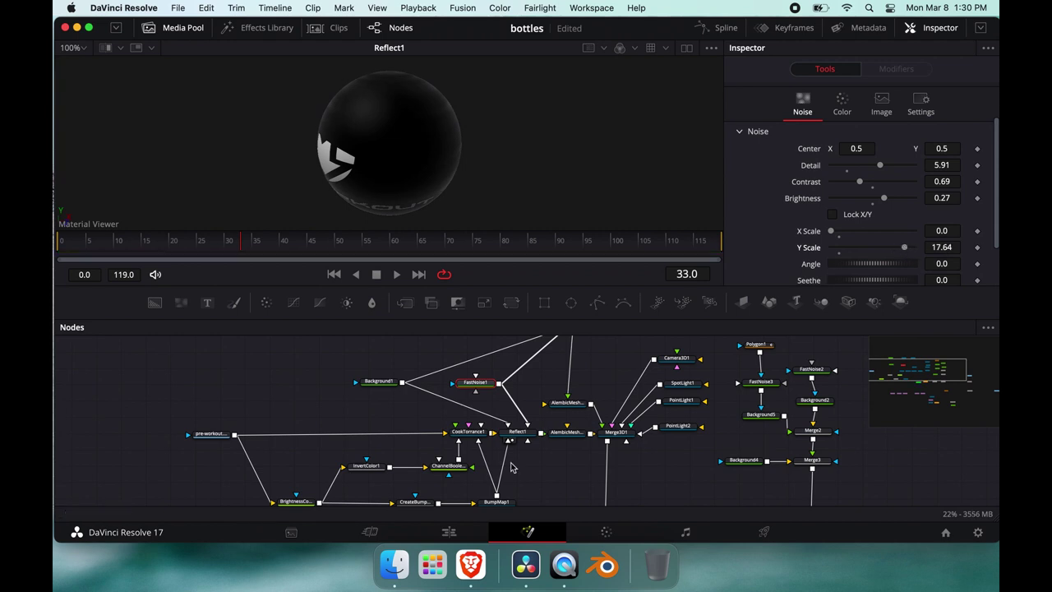
{"action": "scroll", "coordinate": [511, 467], "scroll_direction": "down", "scroll_amount": 3}
{"action": "left_click", "coordinate": [491, 397]}
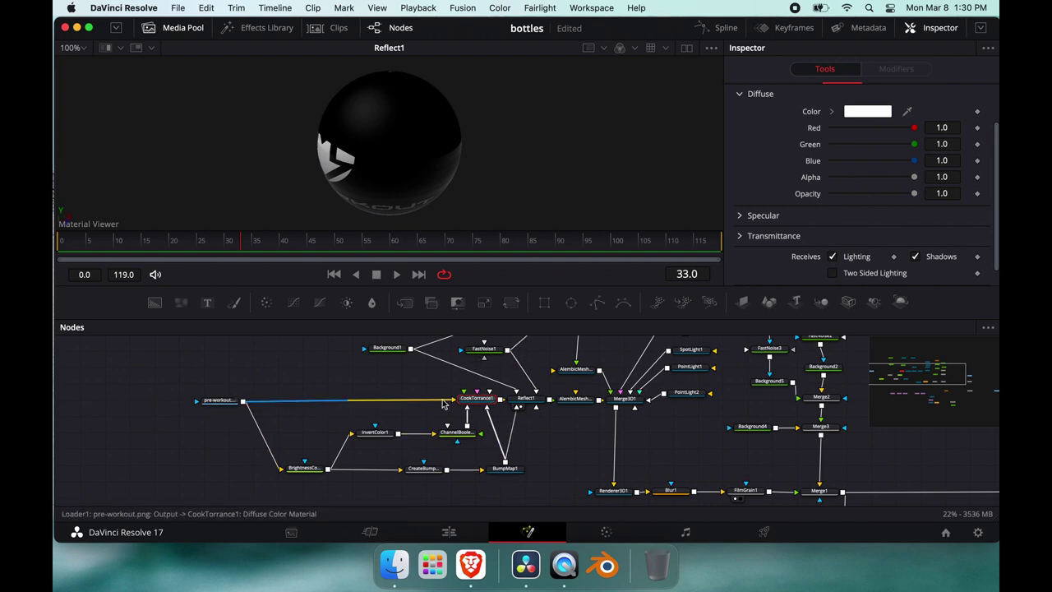
- Inspect BrightnessContrast1, the bump map and InvertColor1, then preview the CookTorrance1 sphere
{"action": "left_click", "coordinate": [308, 473]}
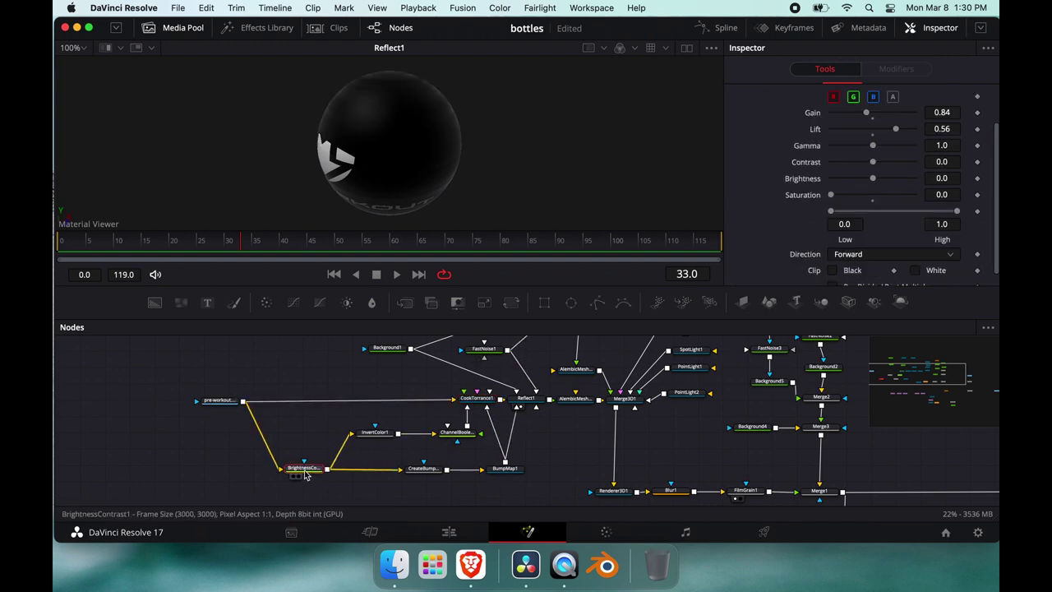
{"action": "left_click", "coordinate": [418, 479]}
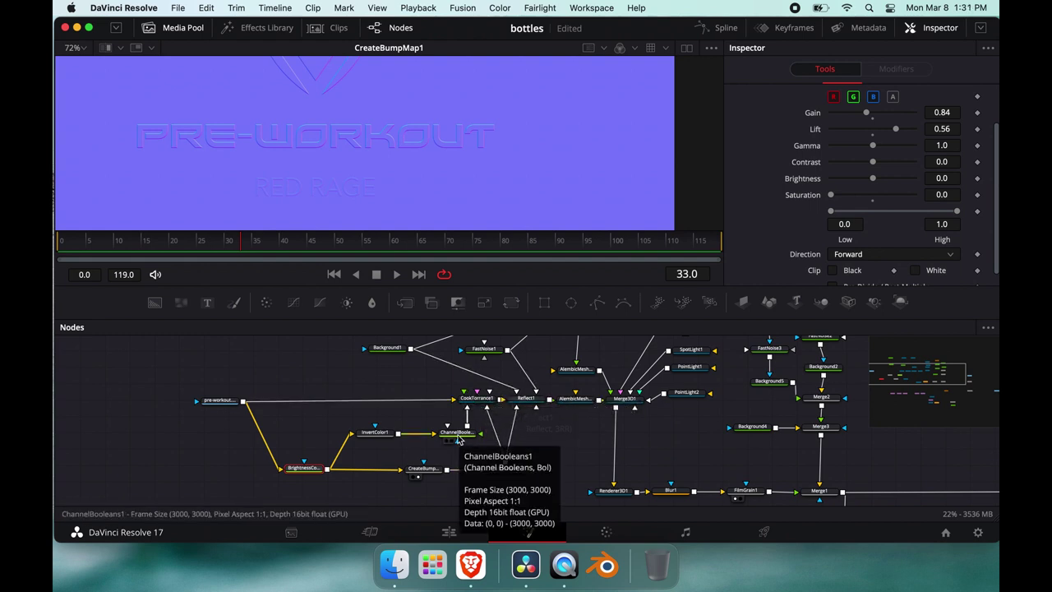
{"action": "left_click", "coordinate": [375, 432]}
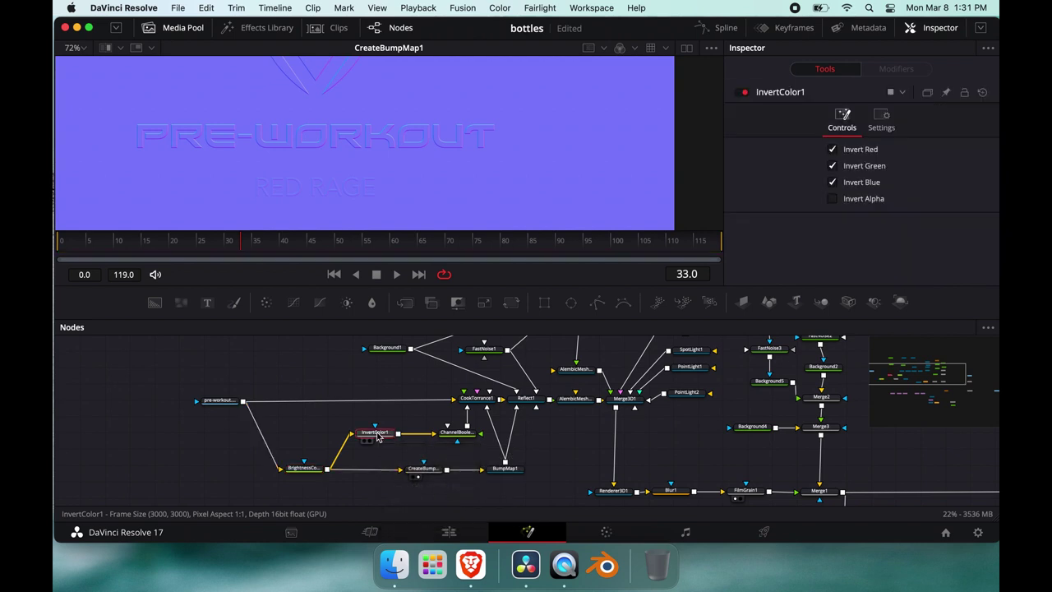
{"action": "left_click", "coordinate": [479, 399]}
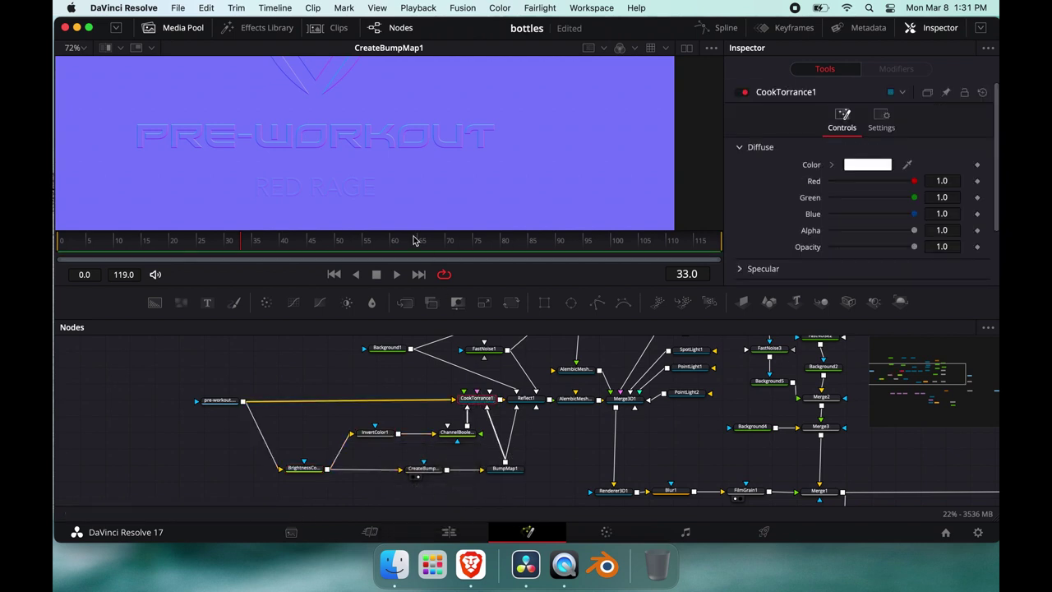
{"action": "key", "text": "1"}
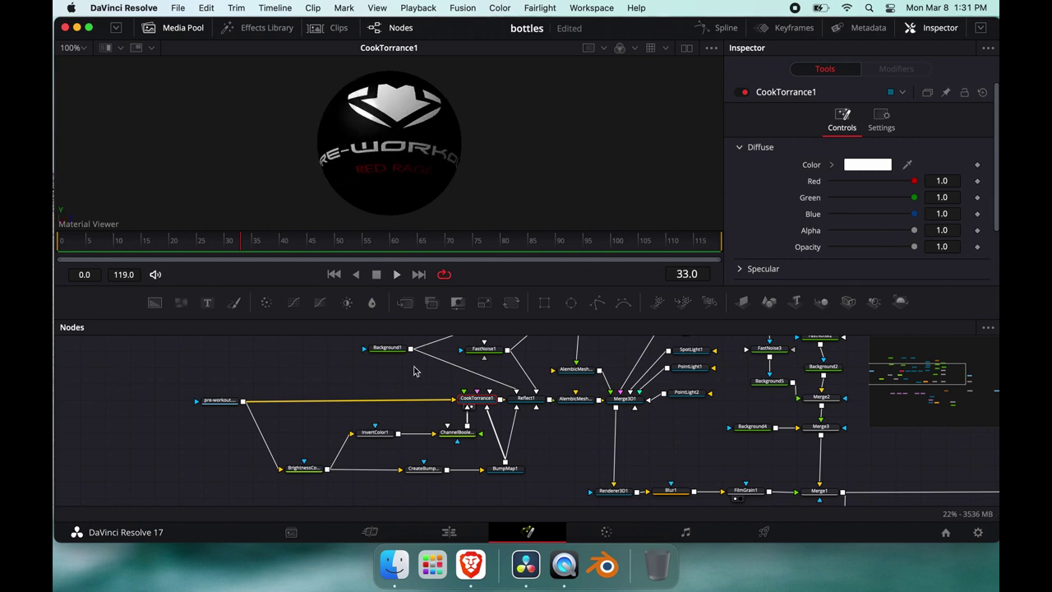
- Preview the inverted label and ChannelBooleans1's output, keeping Red FG as the To Alpha source
{"action": "left_click", "coordinate": [375, 434]}
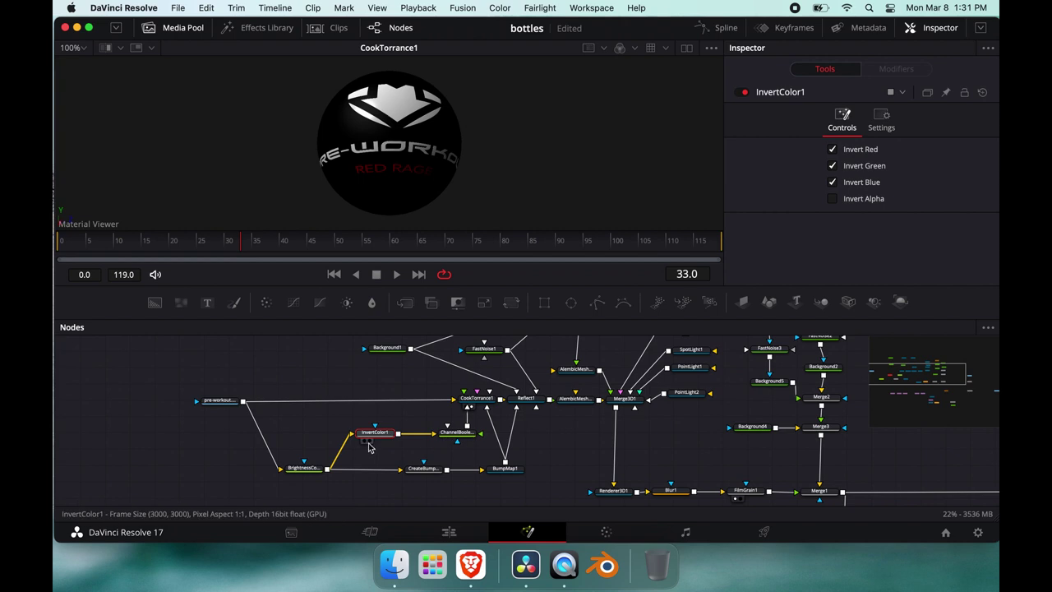
{"action": "left_click", "coordinate": [366, 442]}
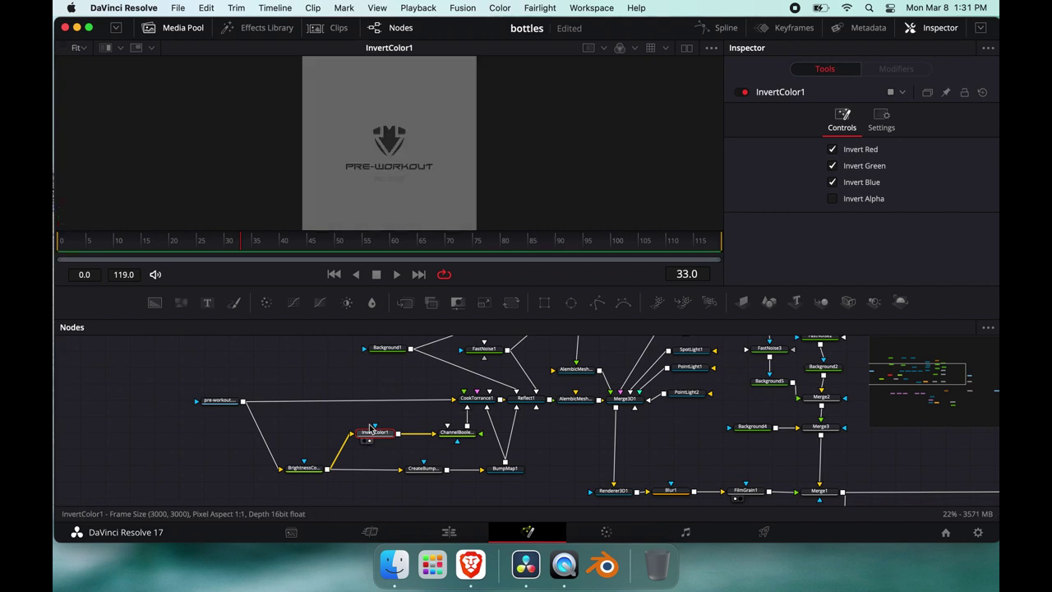
{"action": "left_click", "coordinate": [449, 442]}
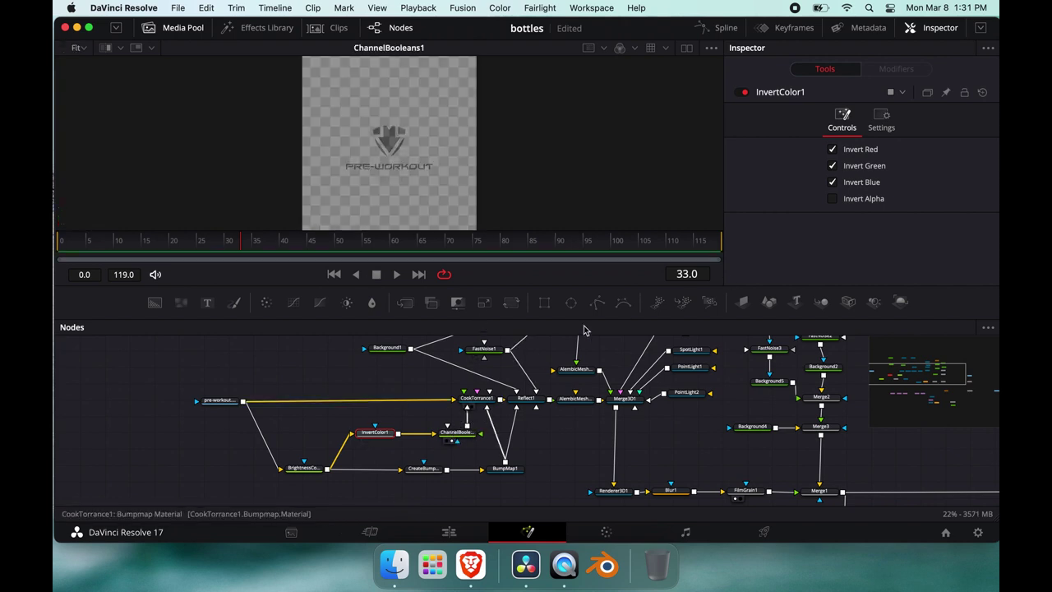
{"action": "left_click", "coordinate": [457, 432]}
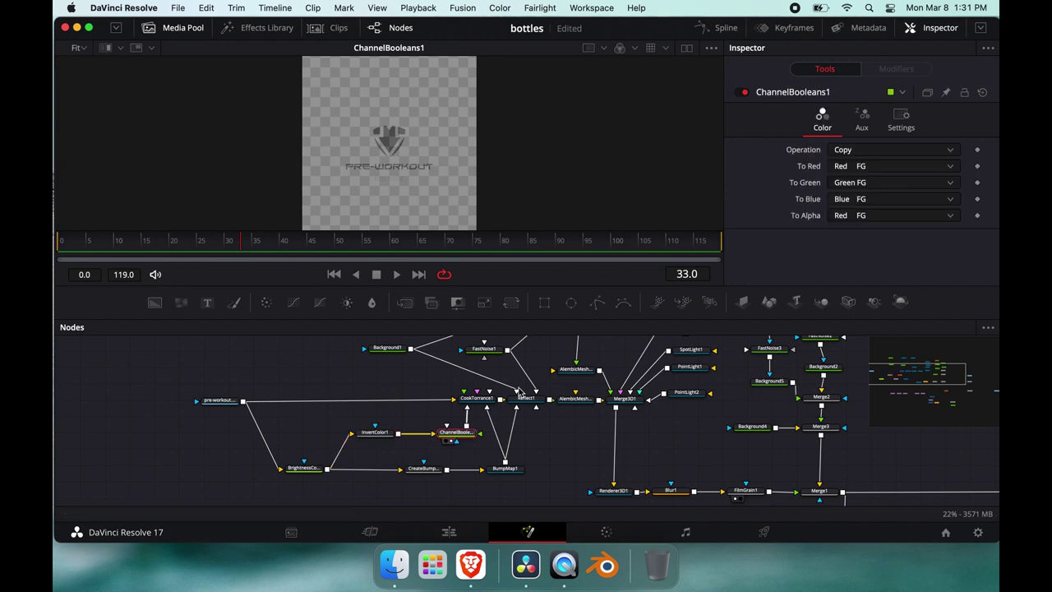
{"action": "left_click", "coordinate": [859, 218]}
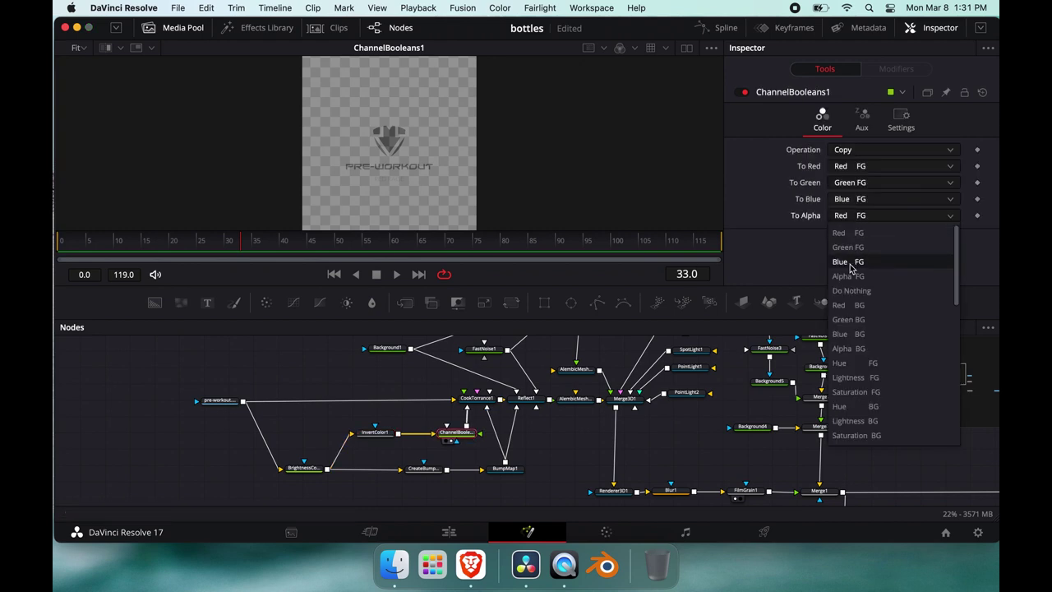
{"action": "left_click", "coordinate": [851, 232]}
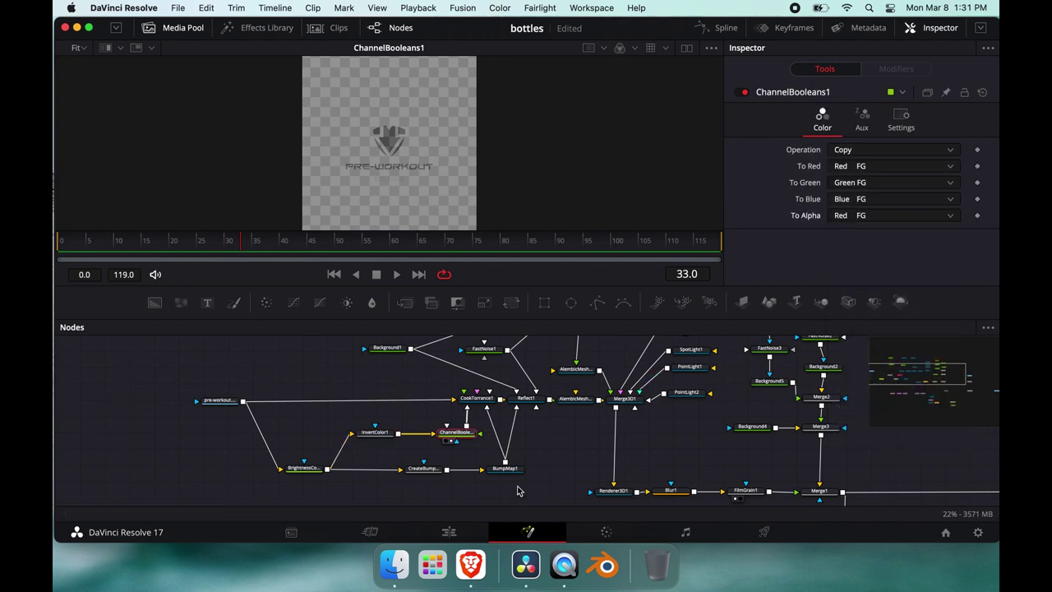
{"action": "scroll", "coordinate": [521, 482], "scroll_direction": "up", "scroll_amount": 1}
{"action": "scroll", "coordinate": [521, 482], "scroll_direction": "up", "scroll_amount": 5}
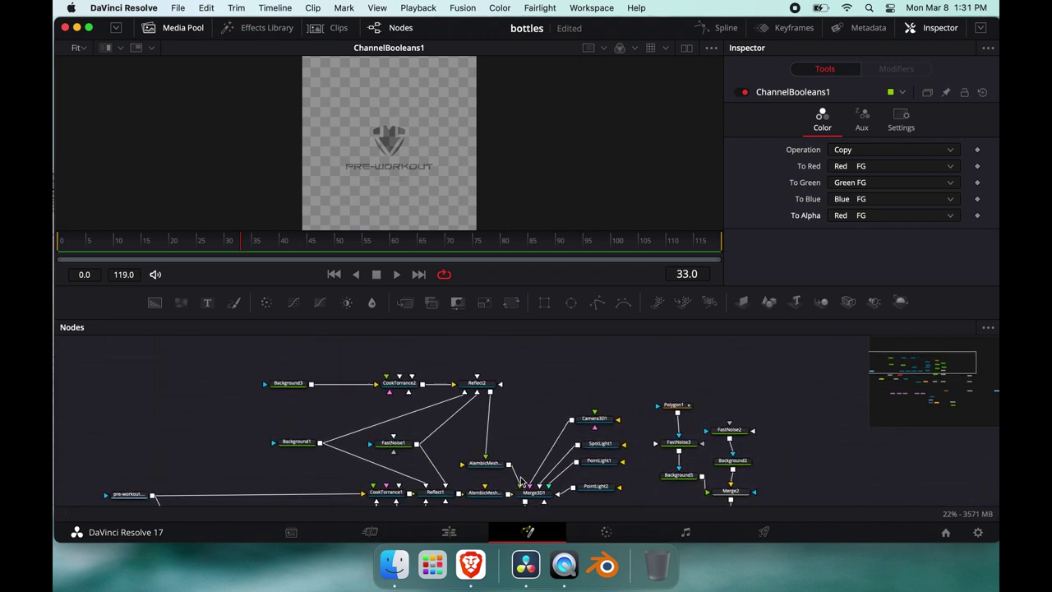
{"action": "scroll", "coordinate": [368, 433], "scroll_direction": "down", "scroll_amount": 1}
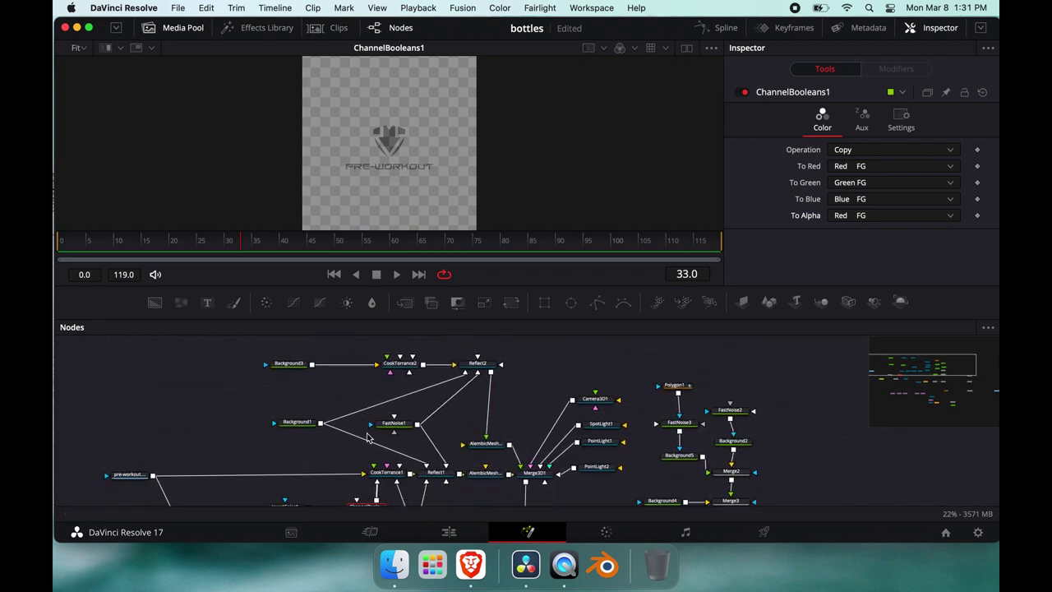
{"action": "left_click", "coordinate": [290, 365]}
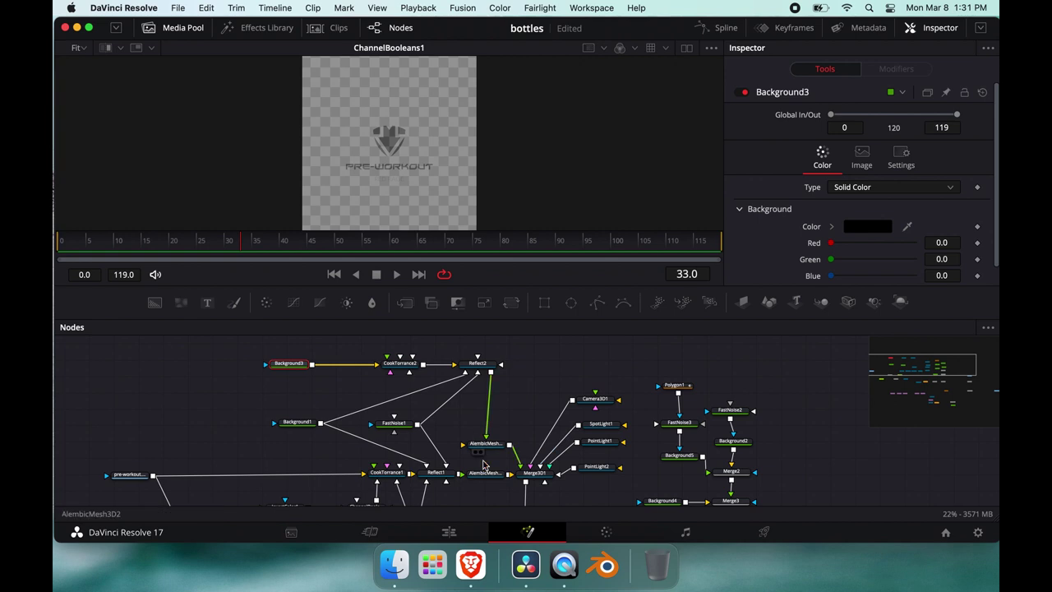
- Rename the AlembicMesh3D1 node to bottle
{"action": "left_click", "coordinate": [486, 472]}
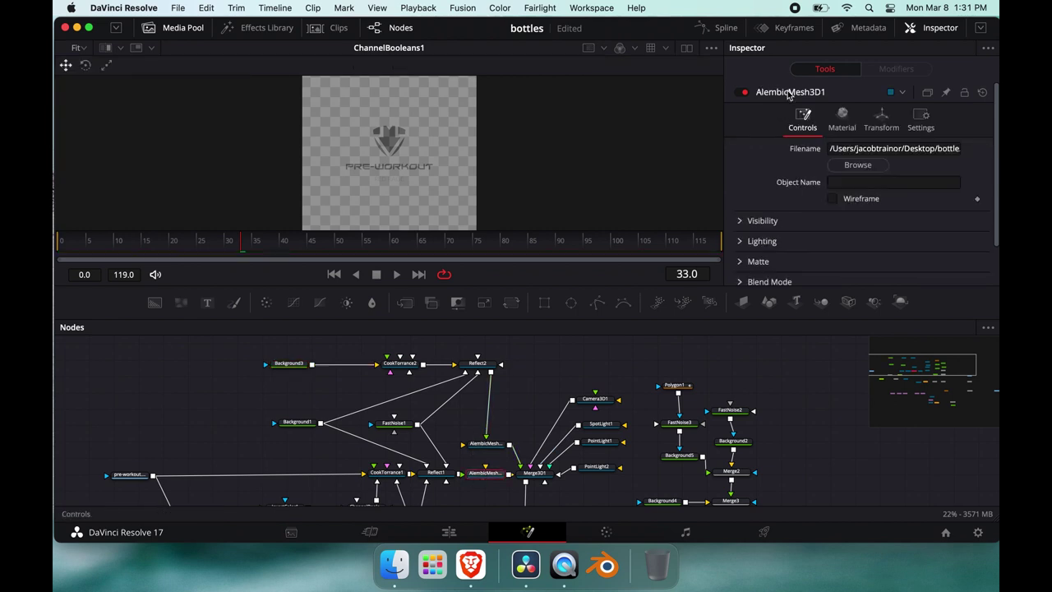
{"action": "right_click", "coordinate": [787, 93]}
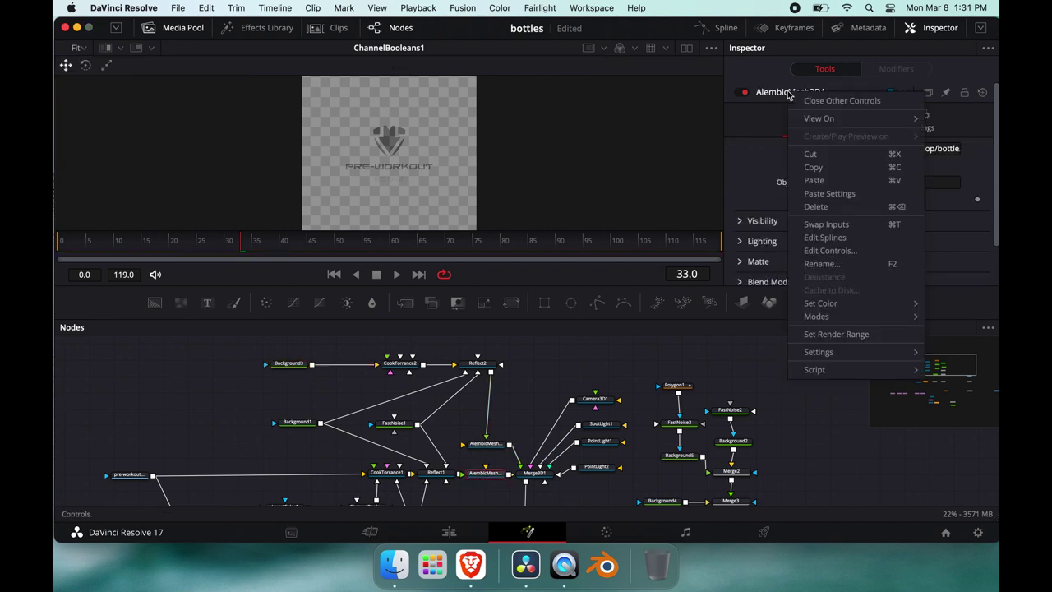
{"action": "left_click", "coordinate": [835, 263]}
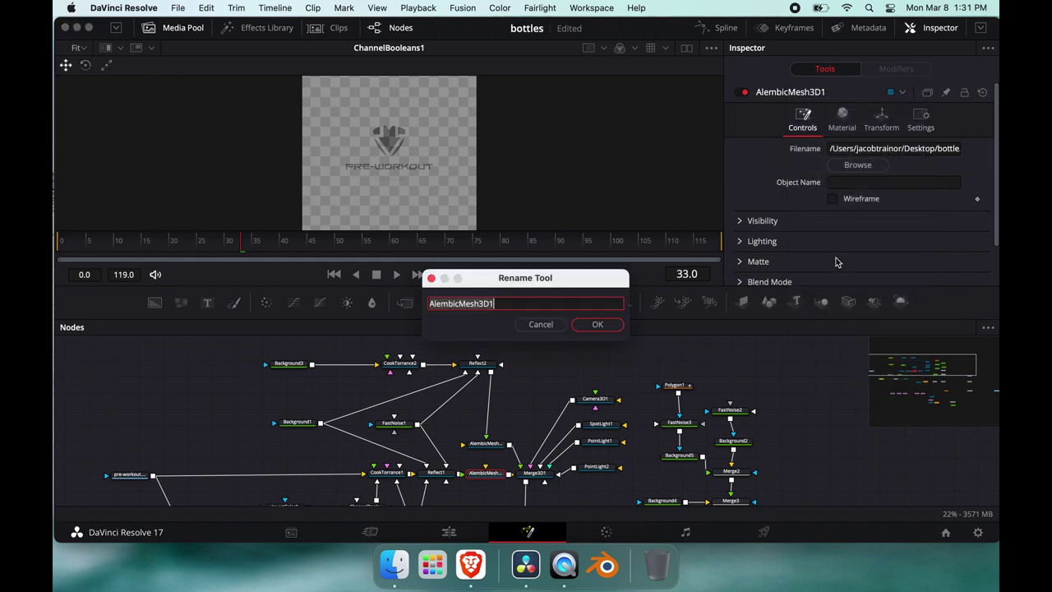
{"action": "type", "text": "bottle"}
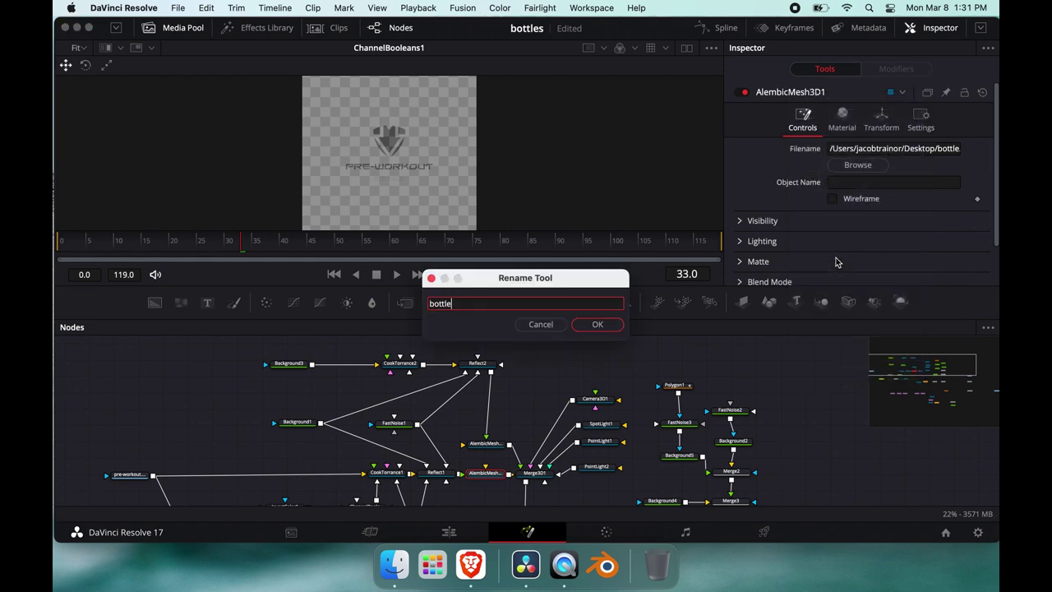
{"action": "left_click", "coordinate": [596, 325]}
- Rename the AlembicMesh3D2 lid node to AlembicLID
{"action": "left_click", "coordinate": [485, 449]}
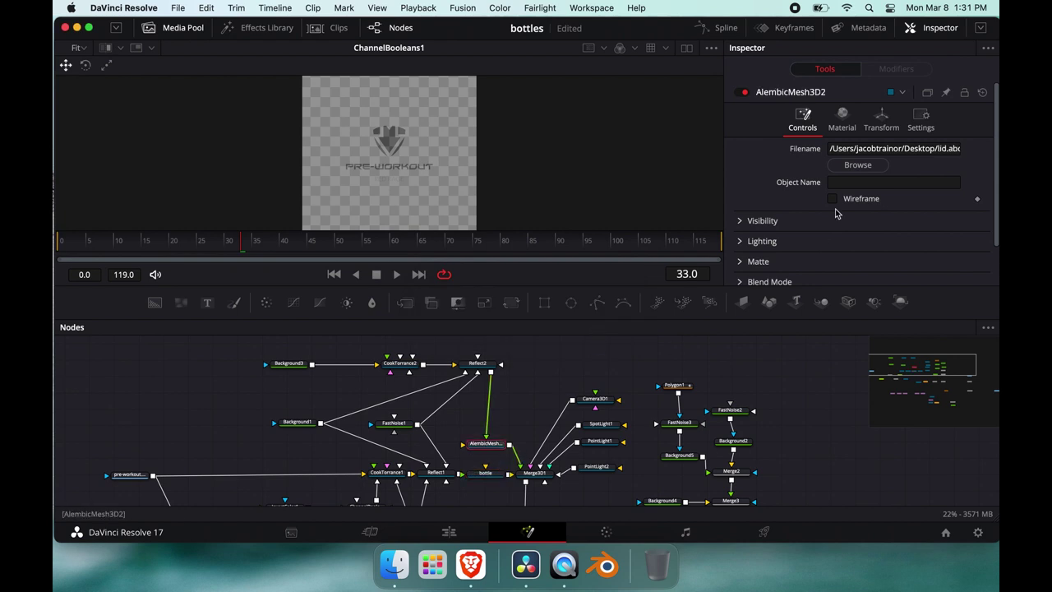
{"action": "right_click", "coordinate": [814, 95]}
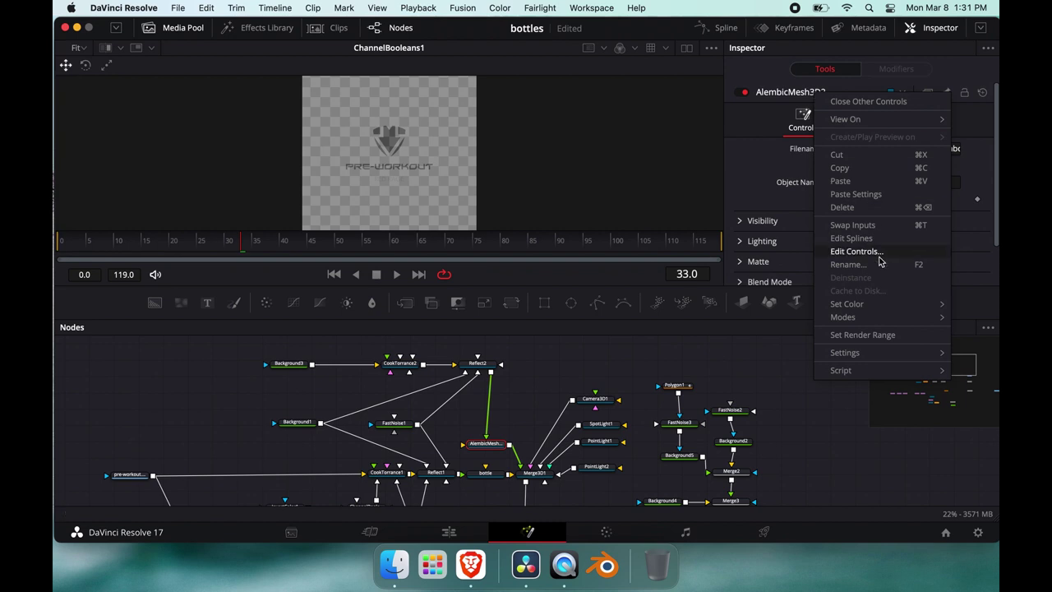
{"action": "left_click", "coordinate": [847, 264]}
{"action": "key", "text": "BackSpace"}
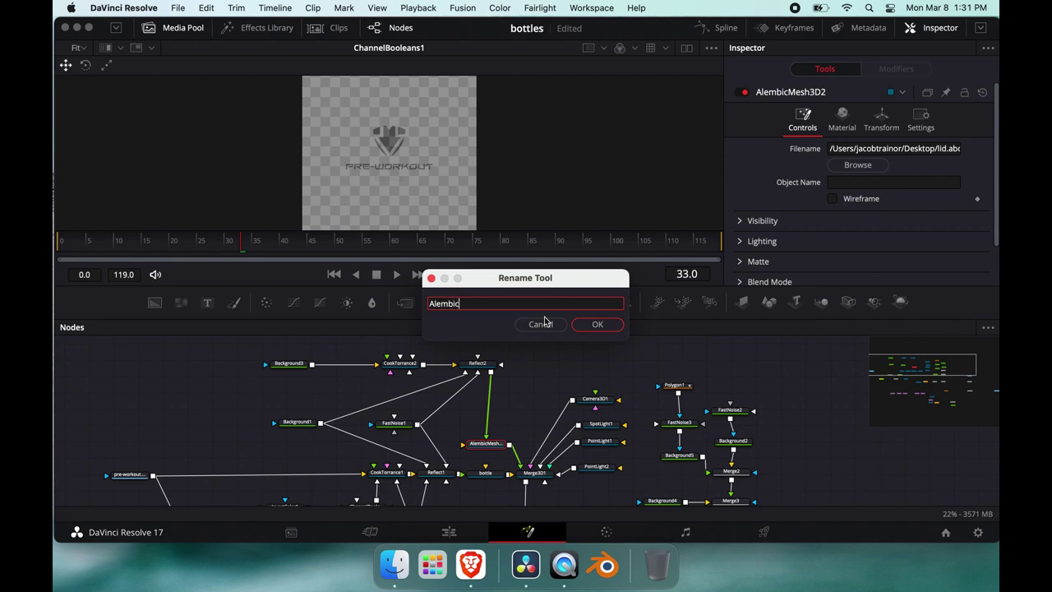
{"action": "left_click", "coordinate": [612, 326]}
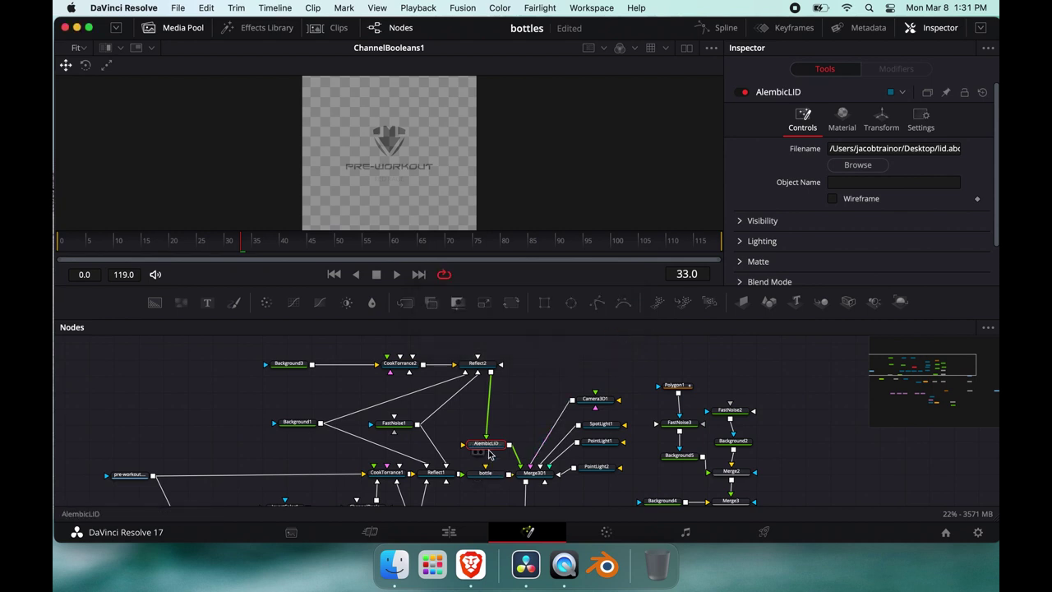
- Preview the Reflect2 material, then the bottle mesh's 3D scene, in the viewer
{"action": "left_click", "coordinate": [479, 369]}
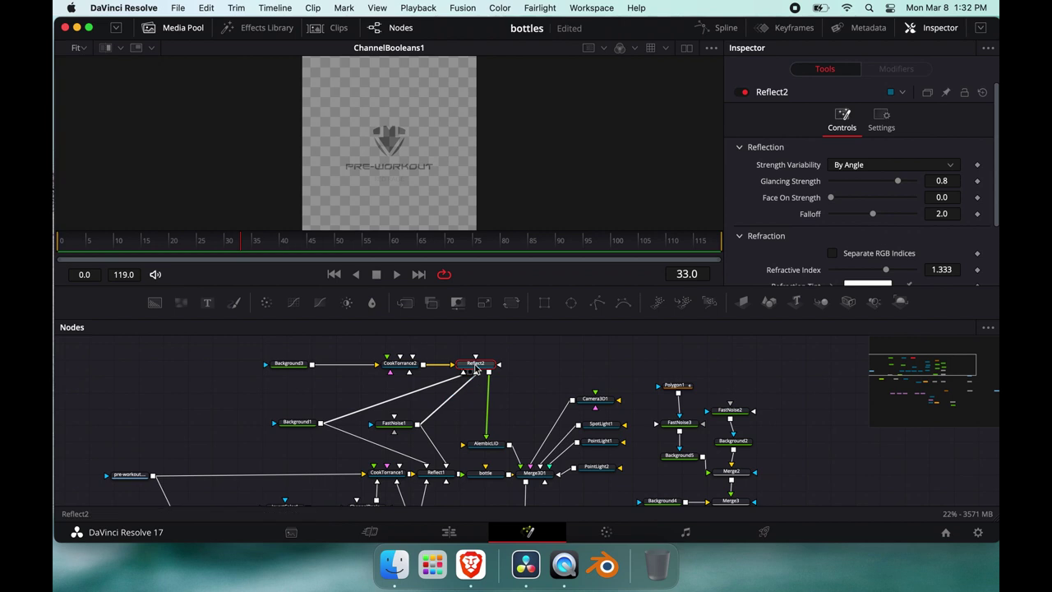
{"action": "key", "text": "1"}
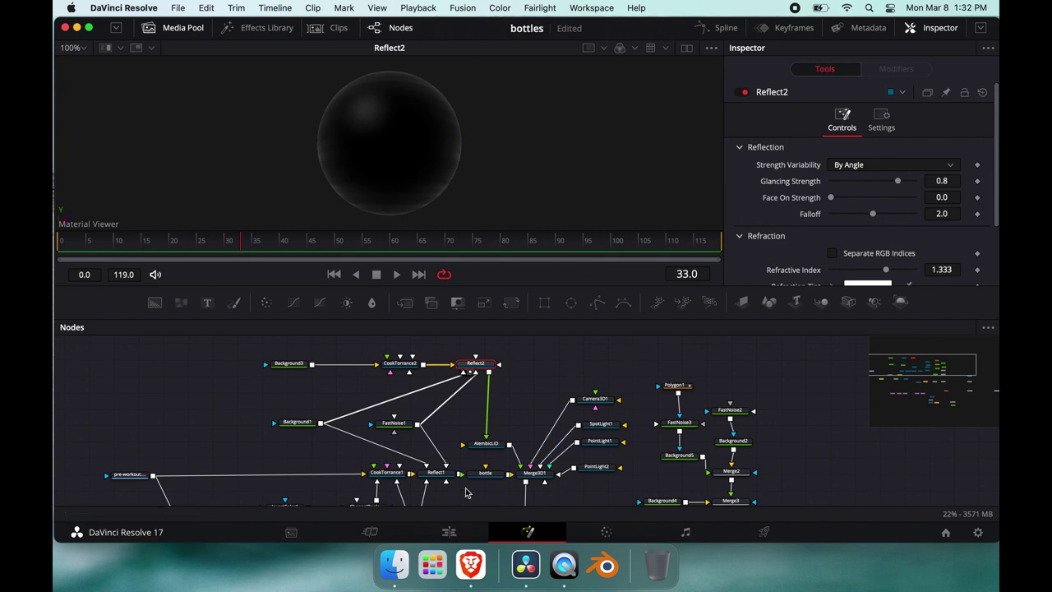
{"action": "left_click", "coordinate": [487, 474]}
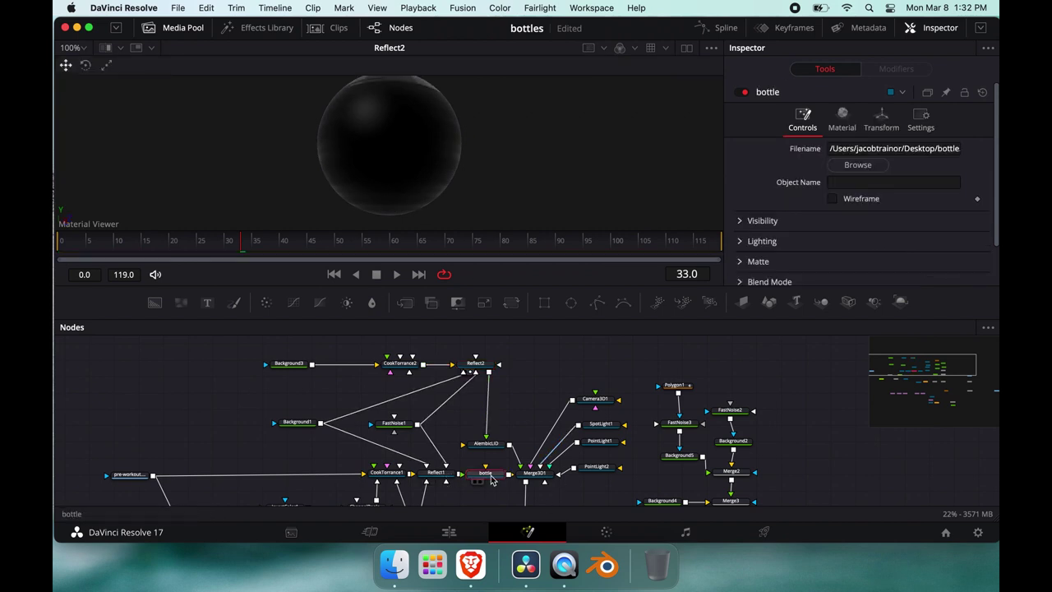
{"action": "key", "text": "1"}
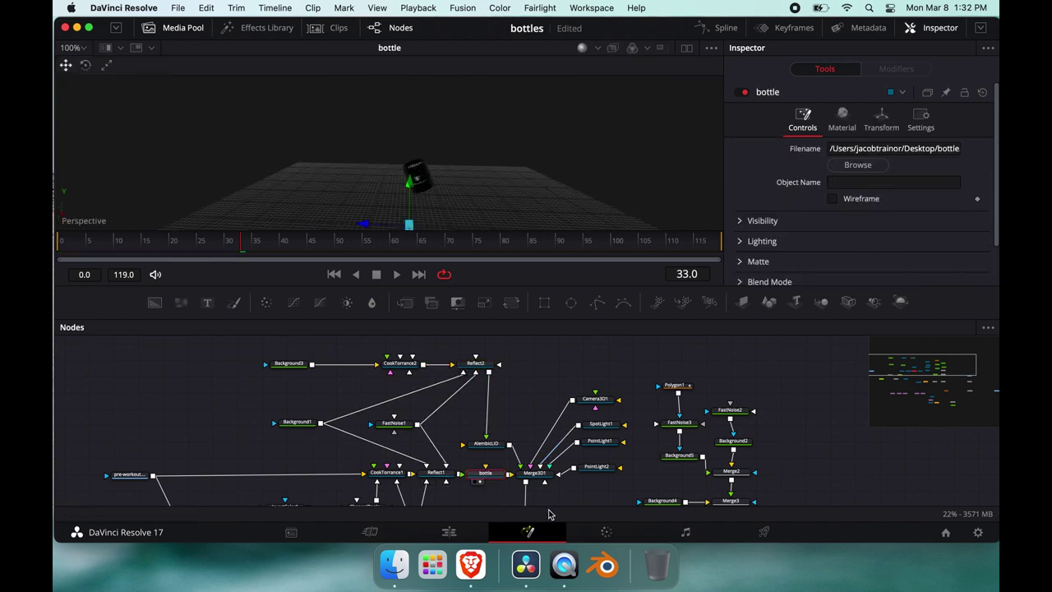
- Inspect the settings of Camera3D1, PointLight1 and Renderer3D1
{"action": "left_click", "coordinate": [602, 399]}
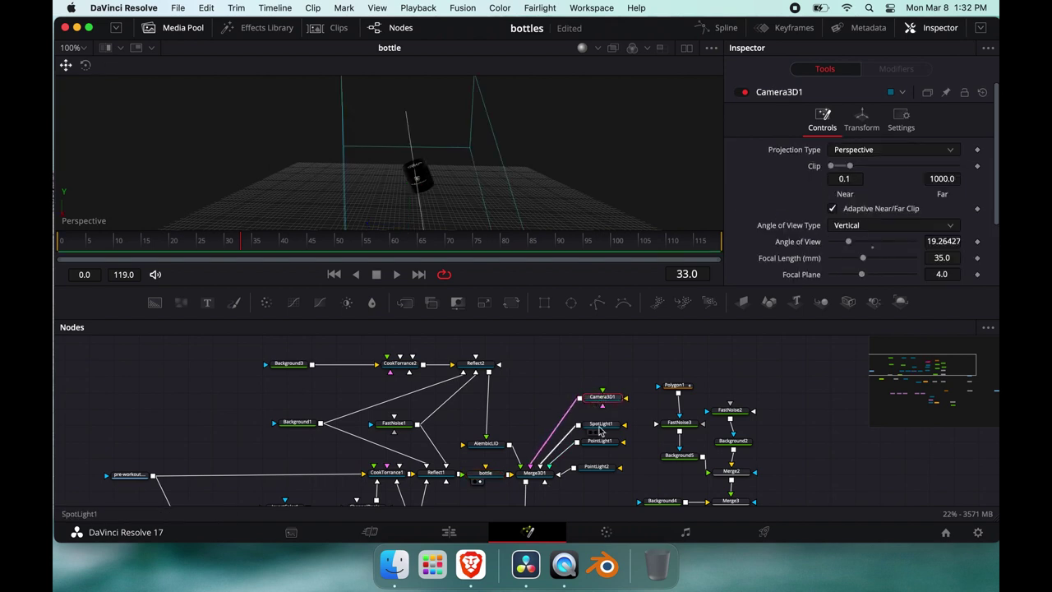
{"action": "left_click", "coordinate": [601, 445]}
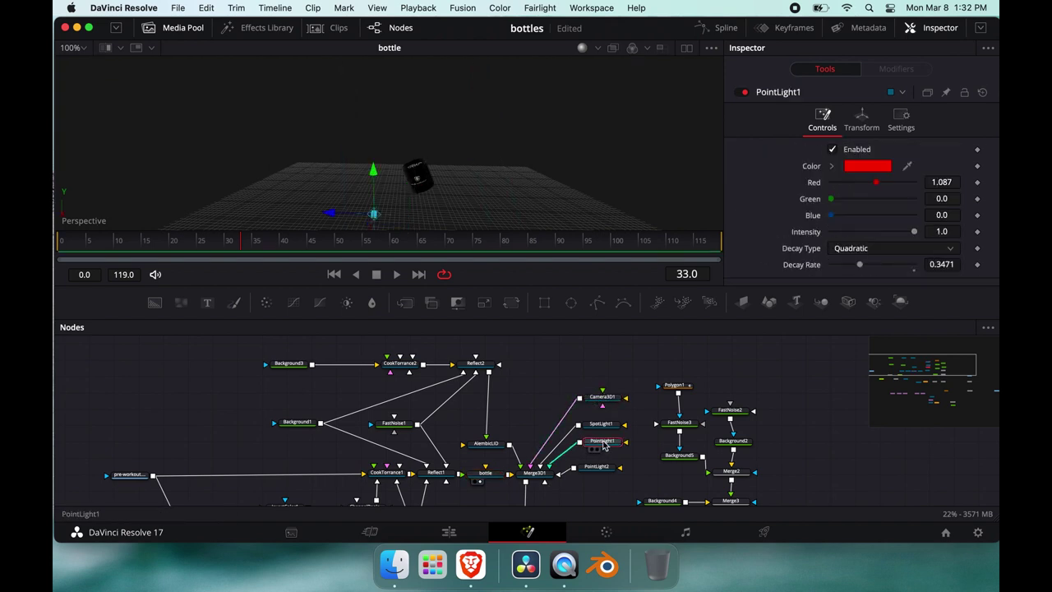
{"action": "scroll", "coordinate": [603, 444], "scroll_direction": "down", "scroll_amount": 5}
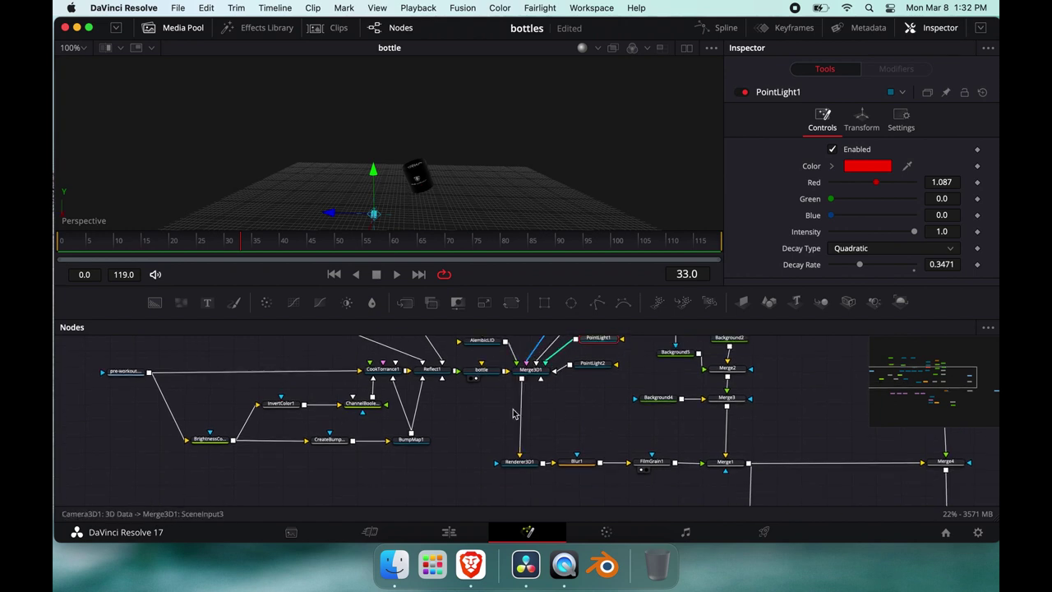
{"action": "left_click", "coordinate": [514, 467]}
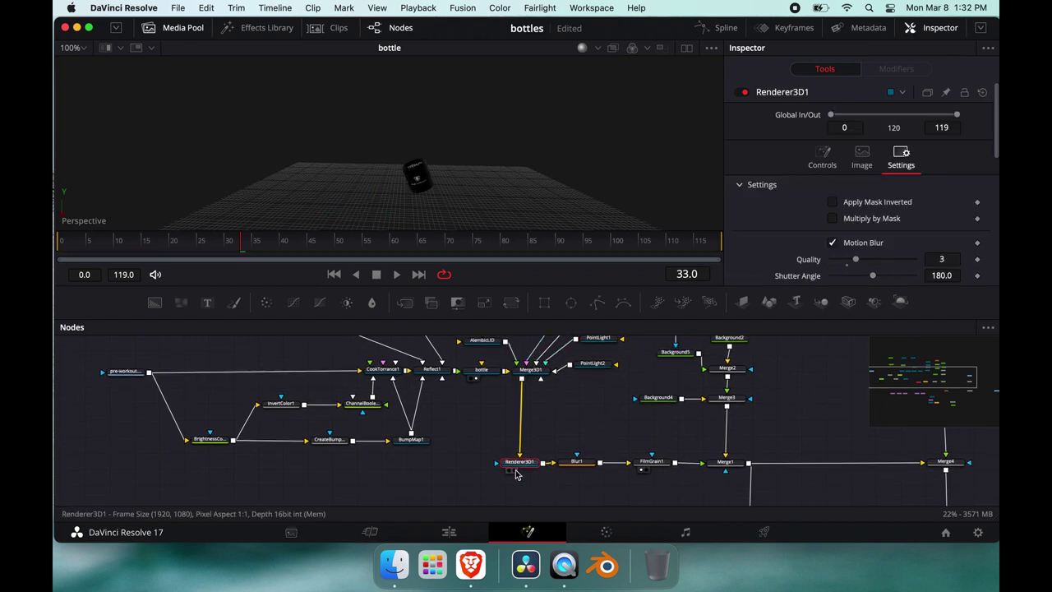
- Show Renderer3D1's rendered tub in the viewer and keep the OpenGL renderer type
{"action": "left_click", "coordinate": [514, 472]}
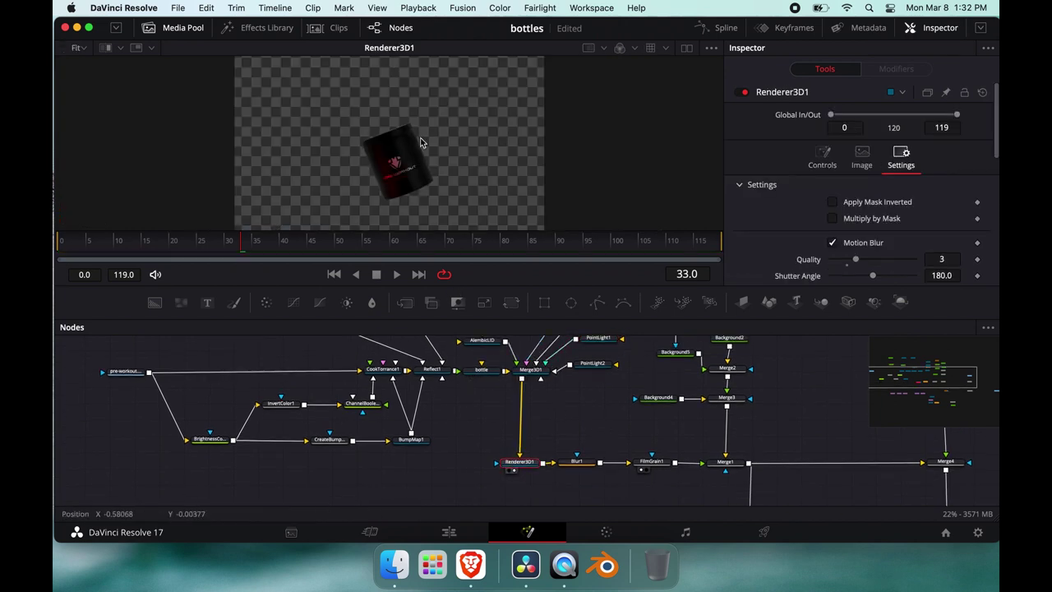
{"action": "scroll", "coordinate": [420, 143], "scroll_direction": "up", "scroll_amount": 3}
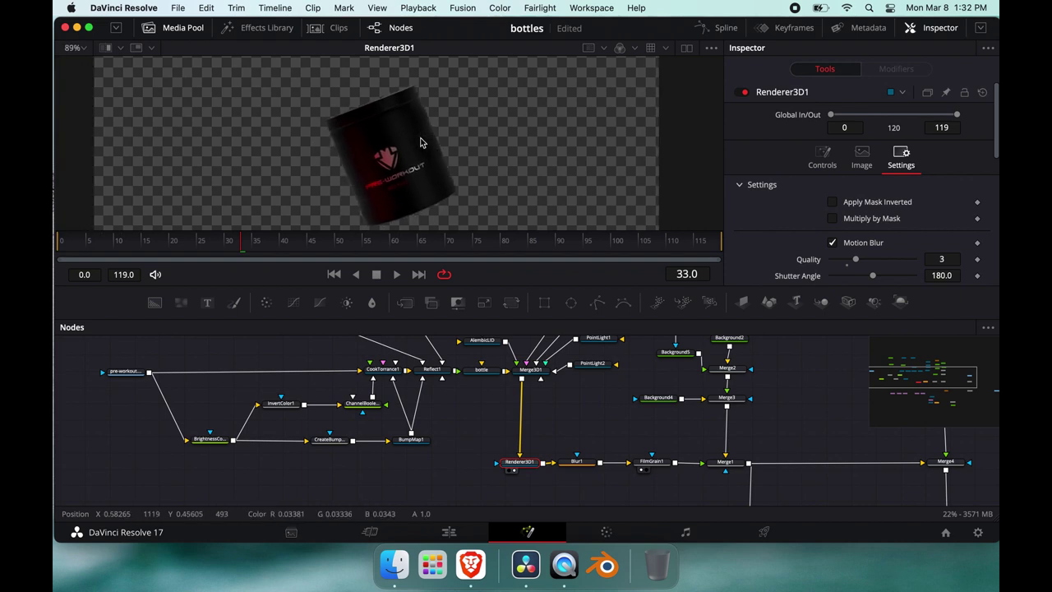
{"action": "scroll", "coordinate": [420, 142], "scroll_direction": "up", "scroll_amount": 3}
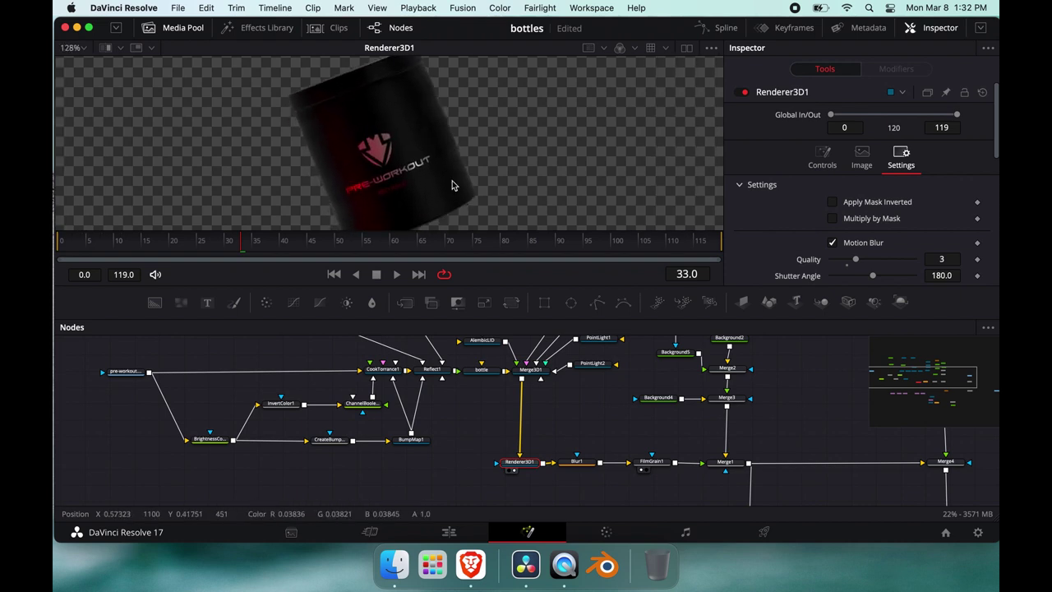
{"action": "left_click", "coordinate": [823, 155]}
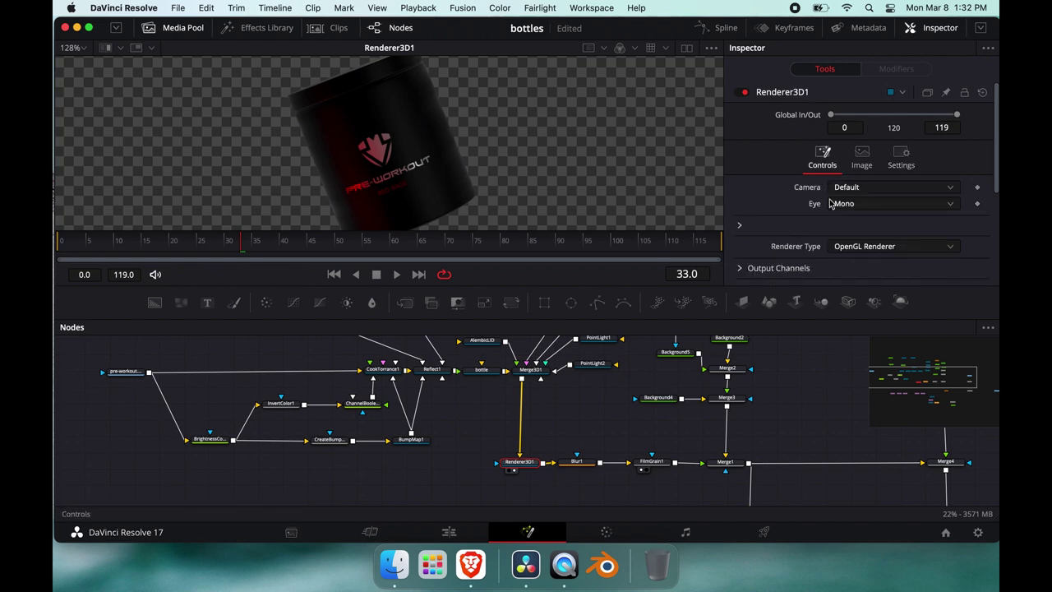
{"action": "left_click", "coordinate": [852, 250]}
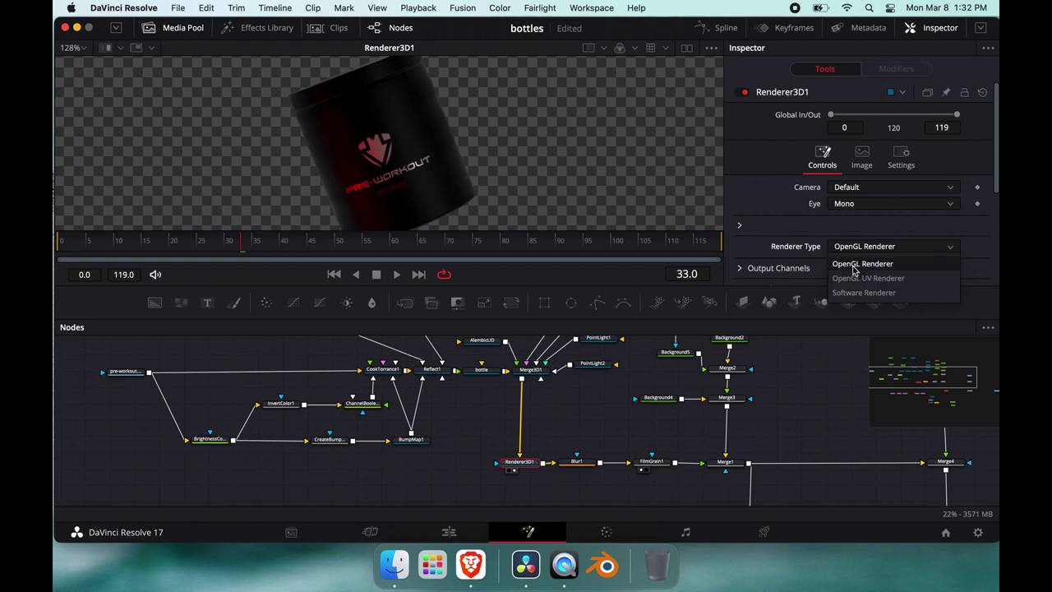
{"action": "left_click", "coordinate": [855, 265]}
{"action": "scroll", "coordinate": [851, 239], "scroll_direction": "down", "scroll_amount": 3}
{"action": "scroll", "coordinate": [851, 240], "scroll_direction": "down", "scroll_amount": 2}
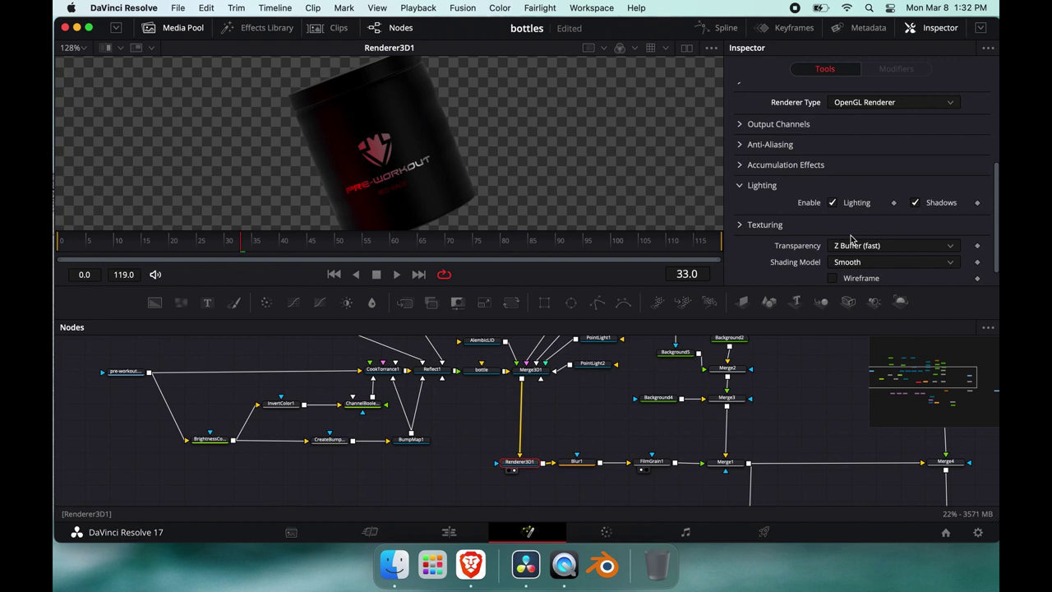
{"action": "scroll", "coordinate": [851, 239], "scroll_direction": "down", "scroll_amount": 1}
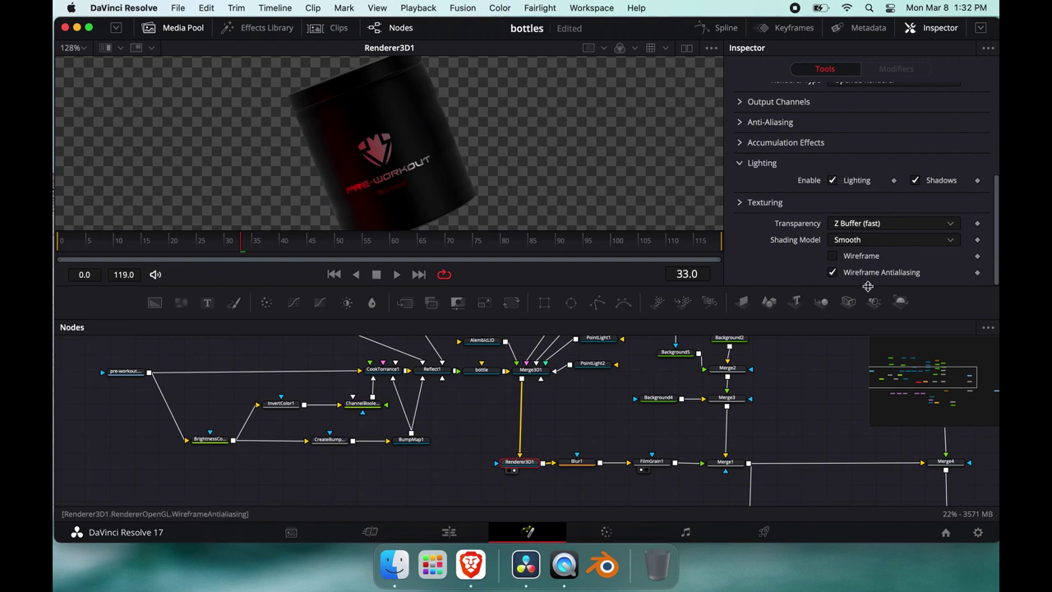
{"action": "scroll", "coordinate": [863, 181], "scroll_direction": "up", "scroll_amount": 6}
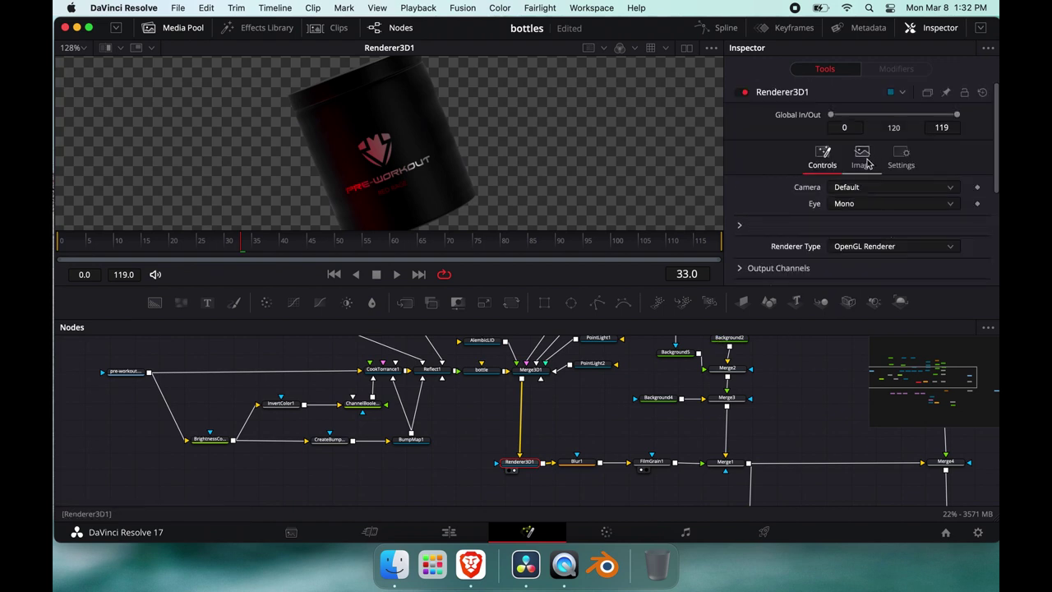
- Ensure Motion Blur is enabled in Renderer3D1's settings, with quality 3 and shutter angle 180
{"action": "left_click", "coordinate": [864, 158]}
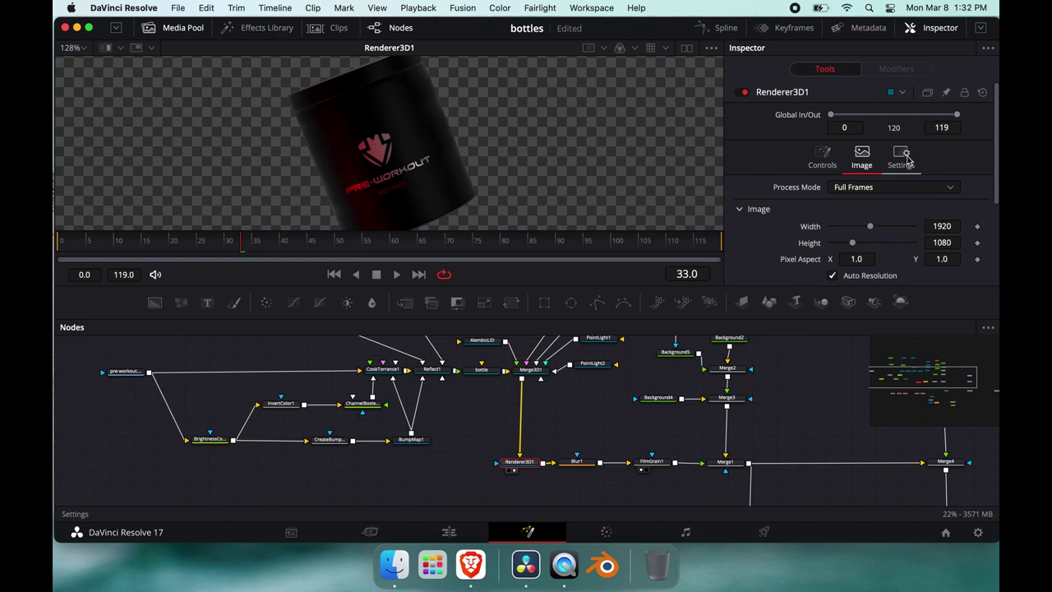
{"action": "left_click", "coordinate": [901, 156]}
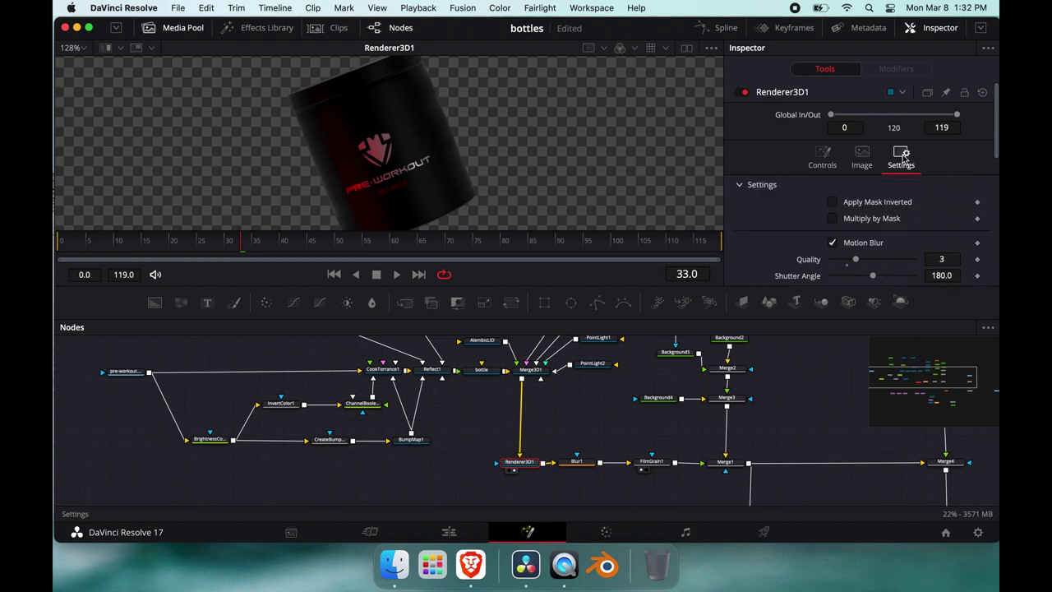
{"action": "left_click", "coordinate": [833, 244]}
{"action": "scroll", "coordinate": [834, 244], "scroll_direction": "down", "scroll_amount": 2}
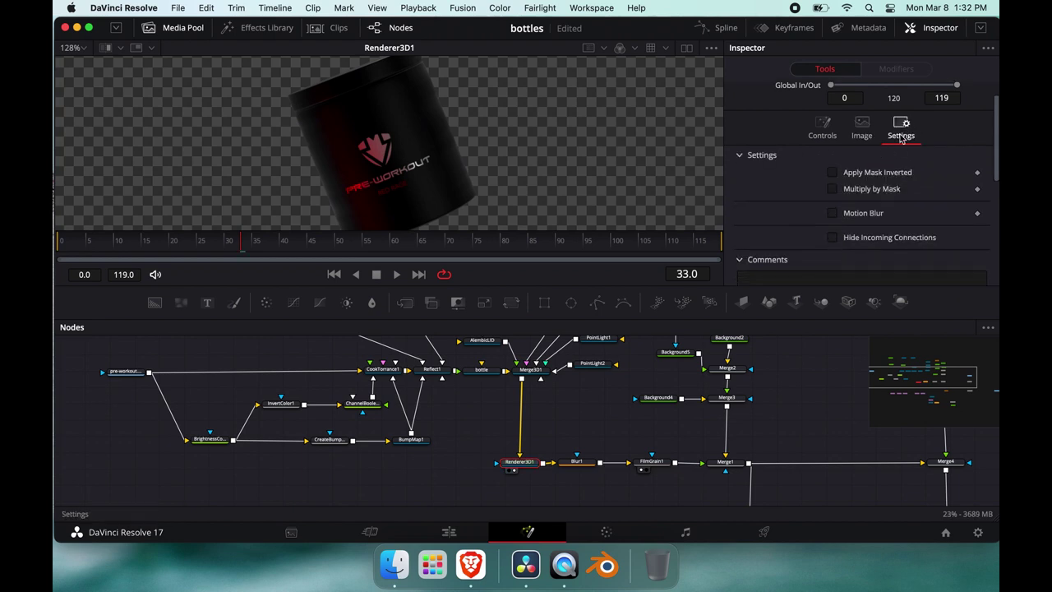
{"action": "left_click", "coordinate": [834, 215]}
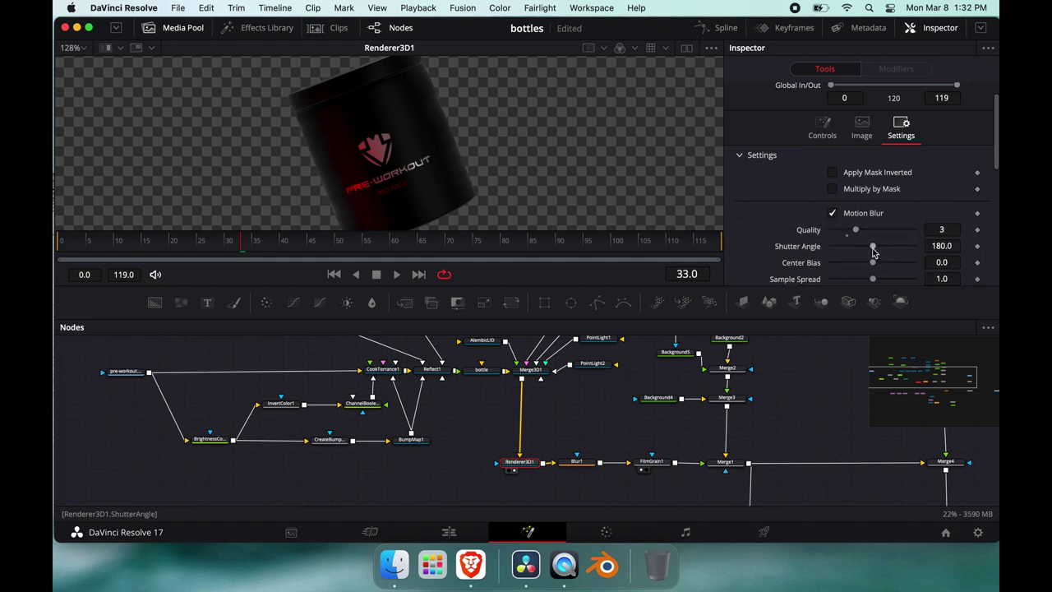
{"action": "scroll", "coordinate": [873, 253], "scroll_direction": "down", "scroll_amount": 2}
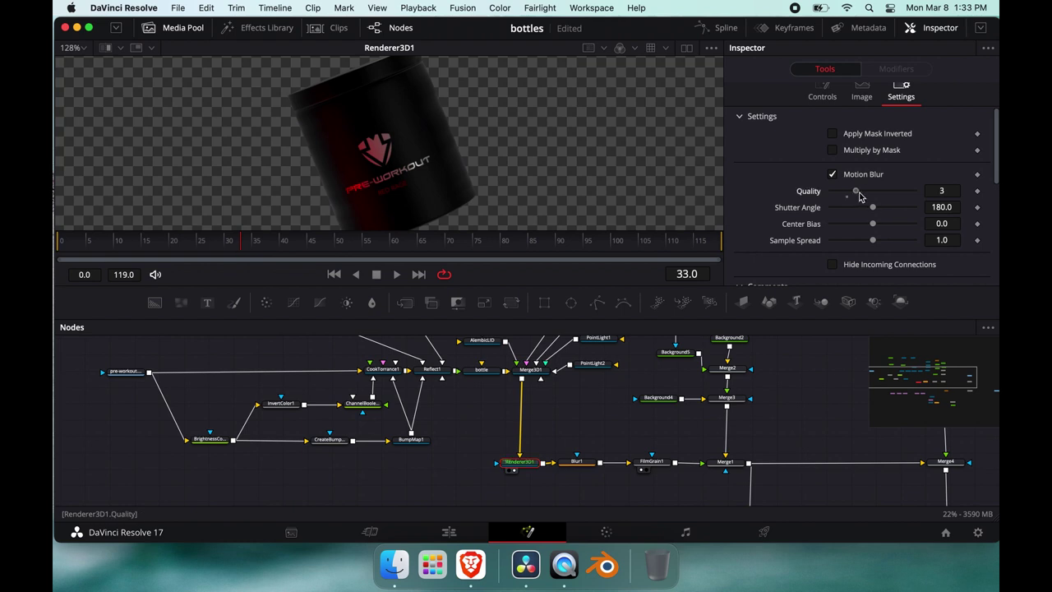
- Select Blur1 and show its result in the viewer
{"action": "left_click", "coordinate": [577, 461]}
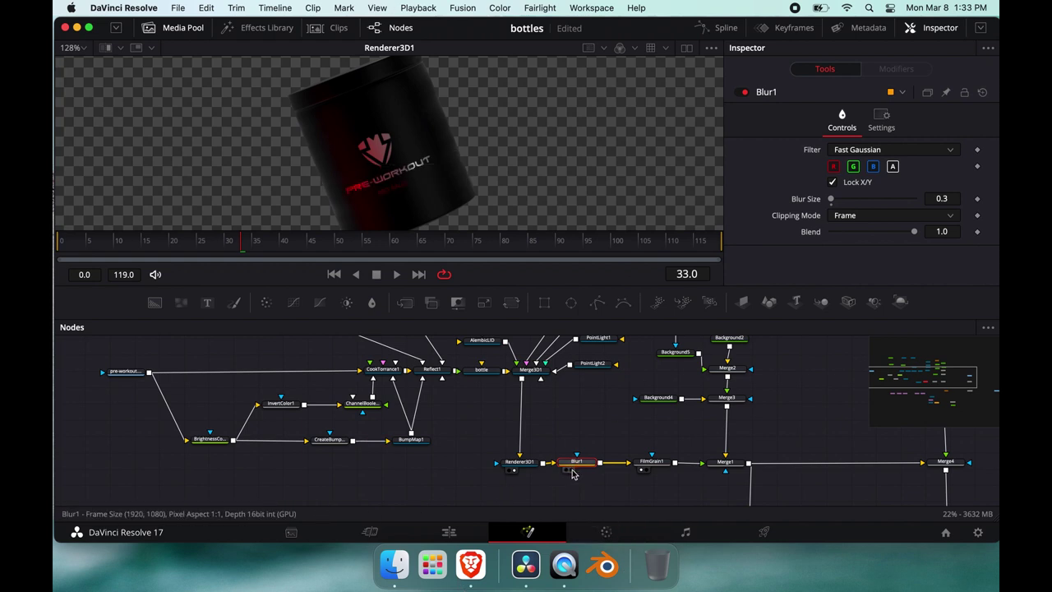
{"action": "scroll", "coordinate": [413, 174], "scroll_direction": "up", "scroll_amount": 5}
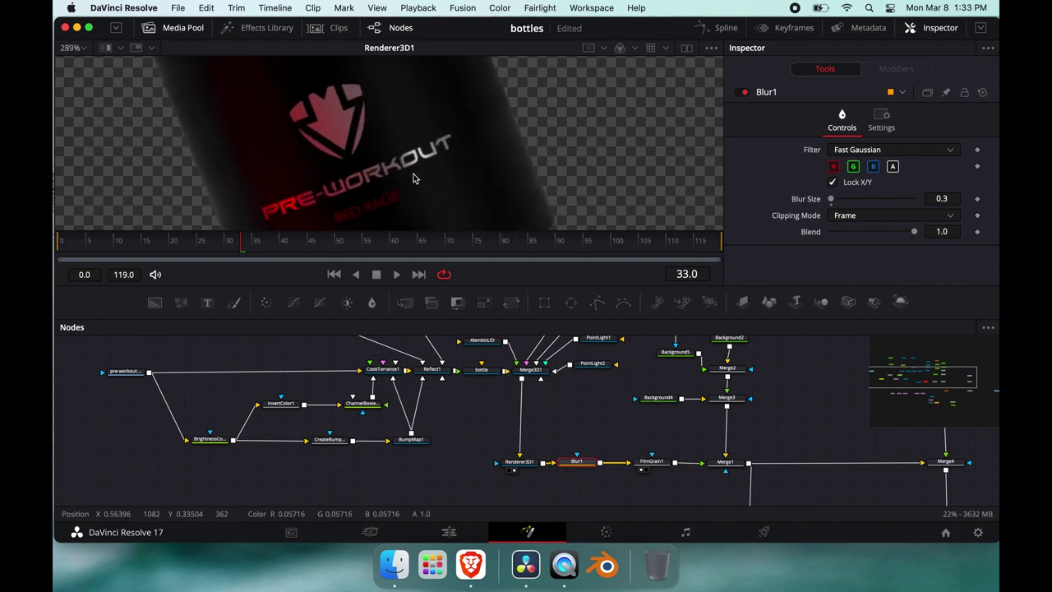
{"action": "left_click", "coordinate": [570, 470]}
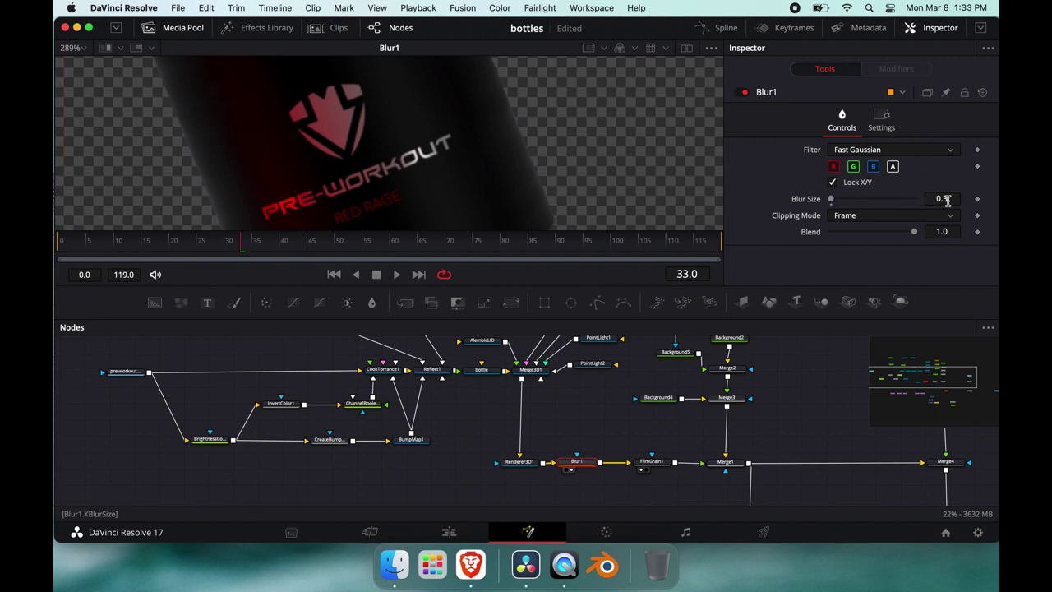
- Show FilmGrain1's output (grain size 0.11, strength 0.0512) zoomed in on the logo
{"action": "left_click", "coordinate": [652, 463]}
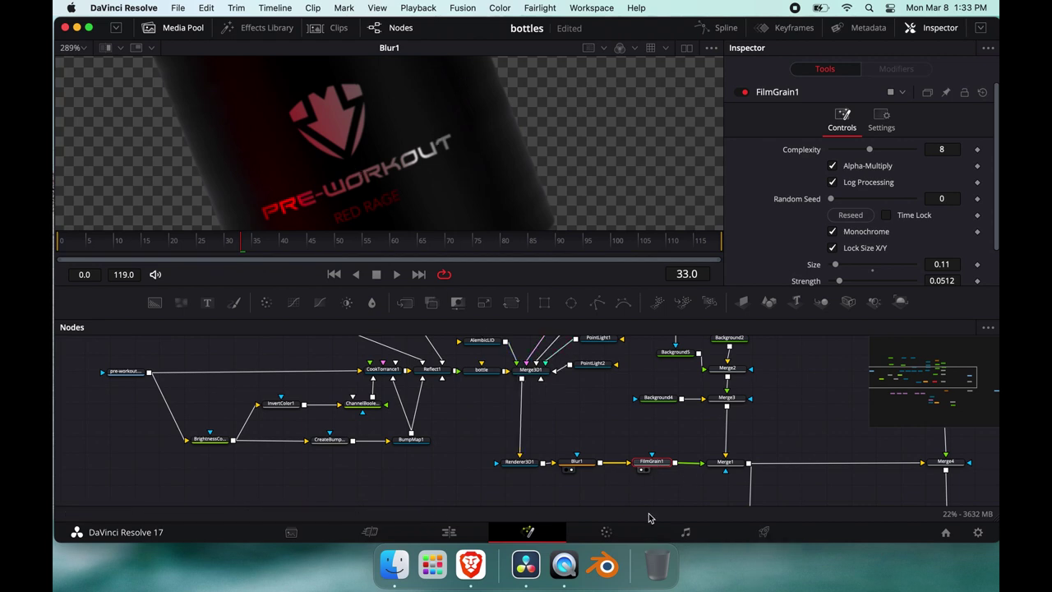
{"action": "left_click", "coordinate": [641, 469]}
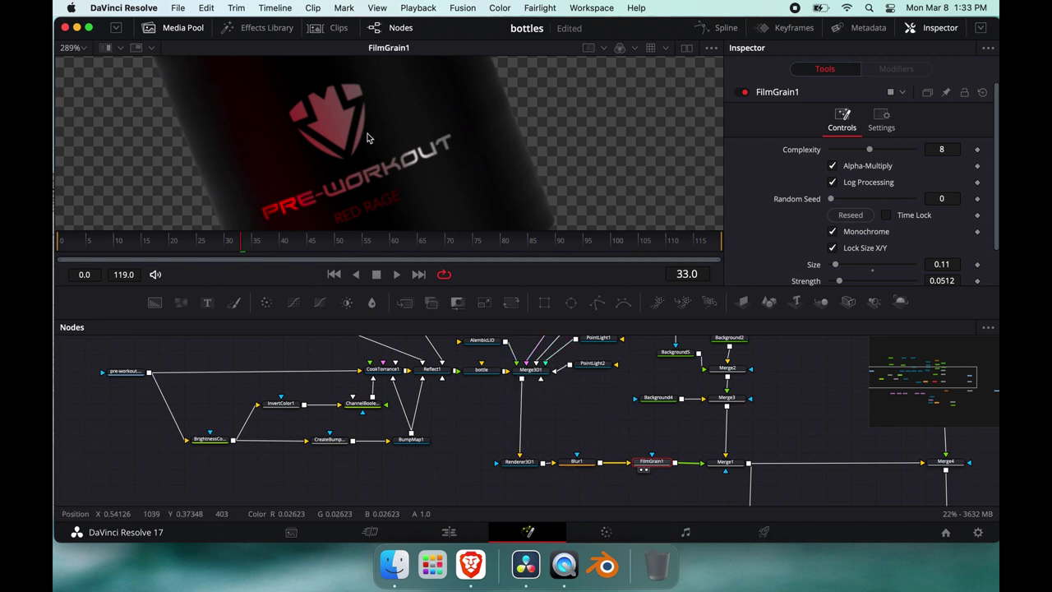
{"action": "scroll", "coordinate": [367, 138], "scroll_direction": "up", "scroll_amount": 2}
{"action": "scroll", "coordinate": [368, 138], "scroll_direction": "up", "scroll_amount": 2}
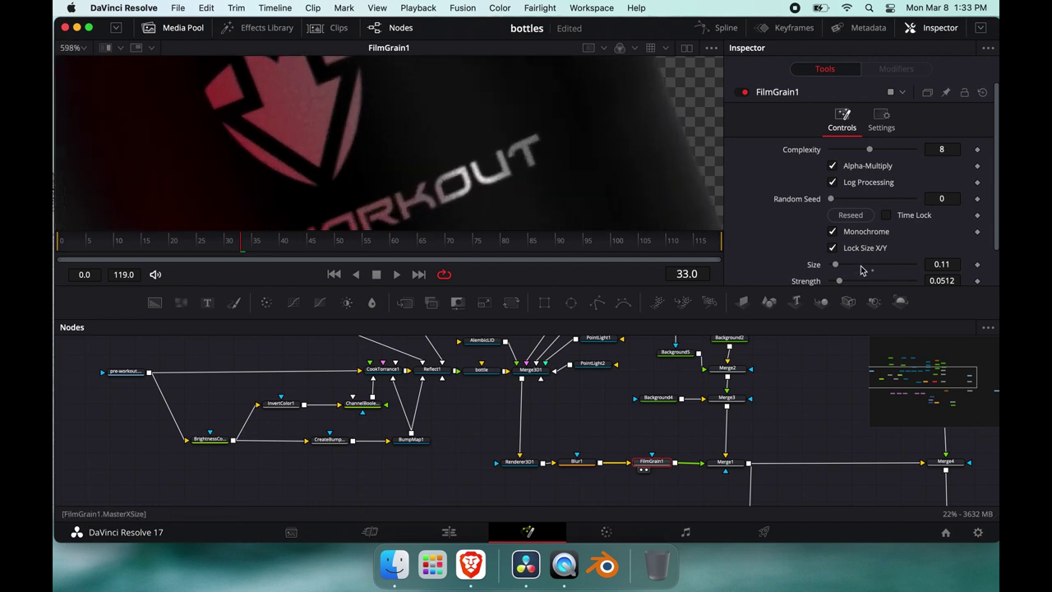
{"action": "scroll", "coordinate": [681, 500], "scroll_direction": "right", "scroll_amount": 3}
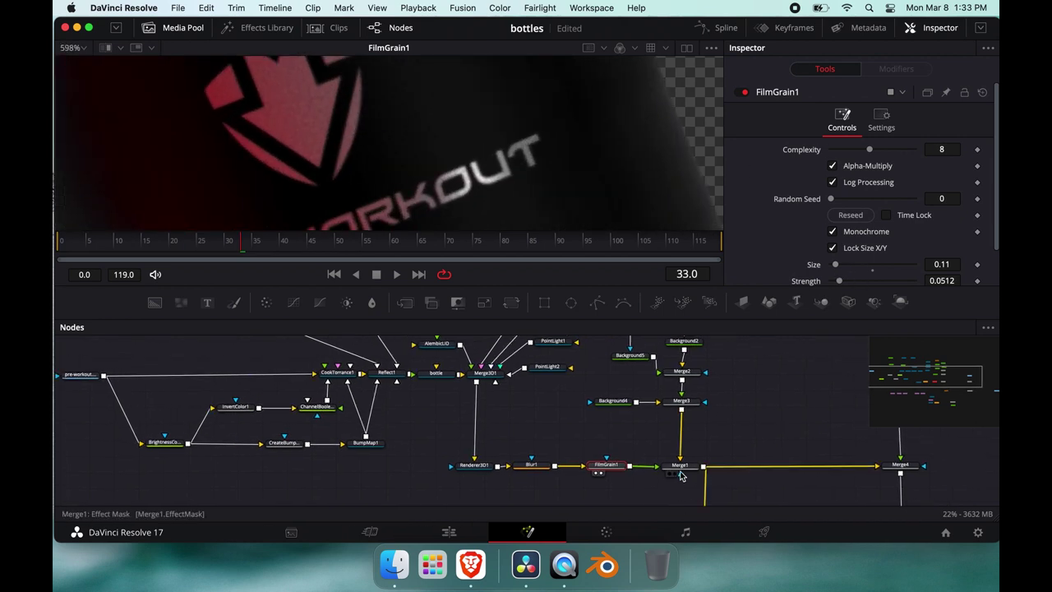
- Load Merge3's smoky red backdrop into the viewer and drag the divider down to enlarge it
{"action": "left_click", "coordinate": [680, 467]}
{"action": "scroll", "coordinate": [676, 481], "scroll_direction": "up", "scroll_amount": 5}
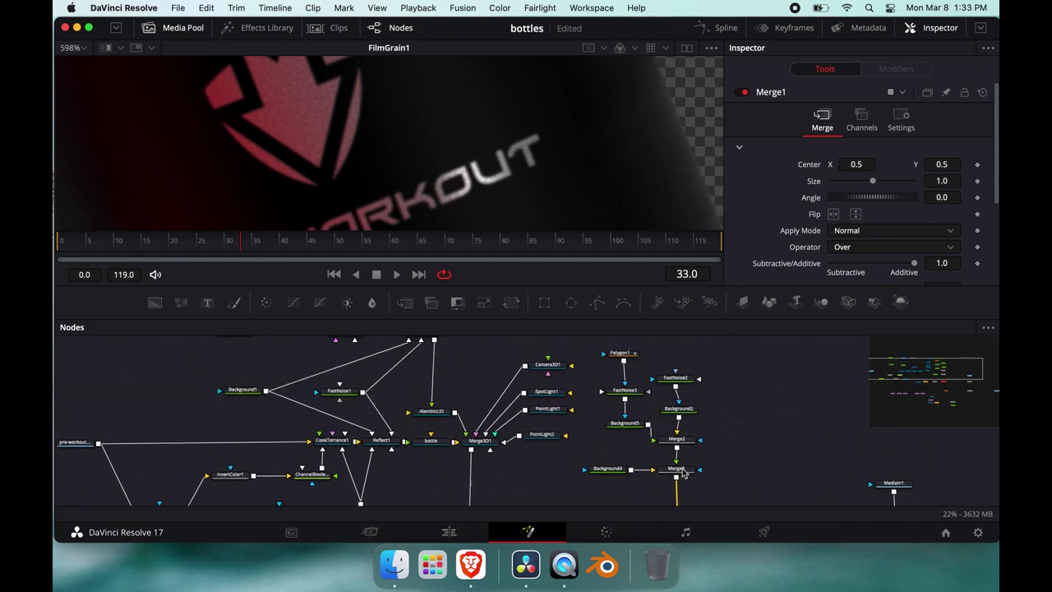
{"action": "left_click_drag", "start_coordinate": [675, 484], "coordinate": [475, 145]}
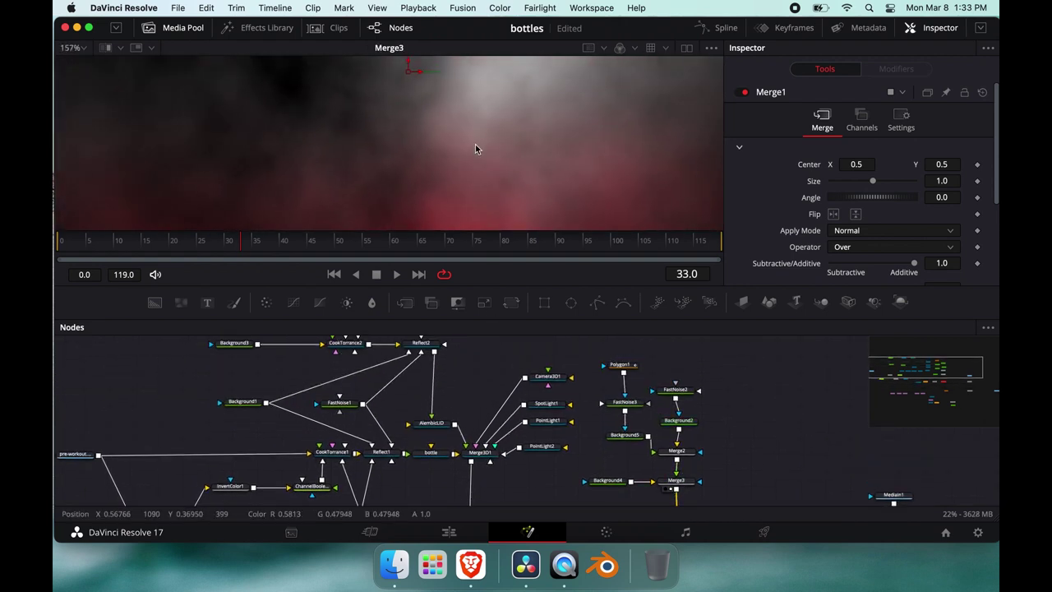
{"action": "left_click_drag", "start_coordinate": [537, 289], "coordinate": [534, 395]}
{"action": "scroll", "coordinate": [529, 265], "scroll_direction": "down", "scroll_amount": 3}
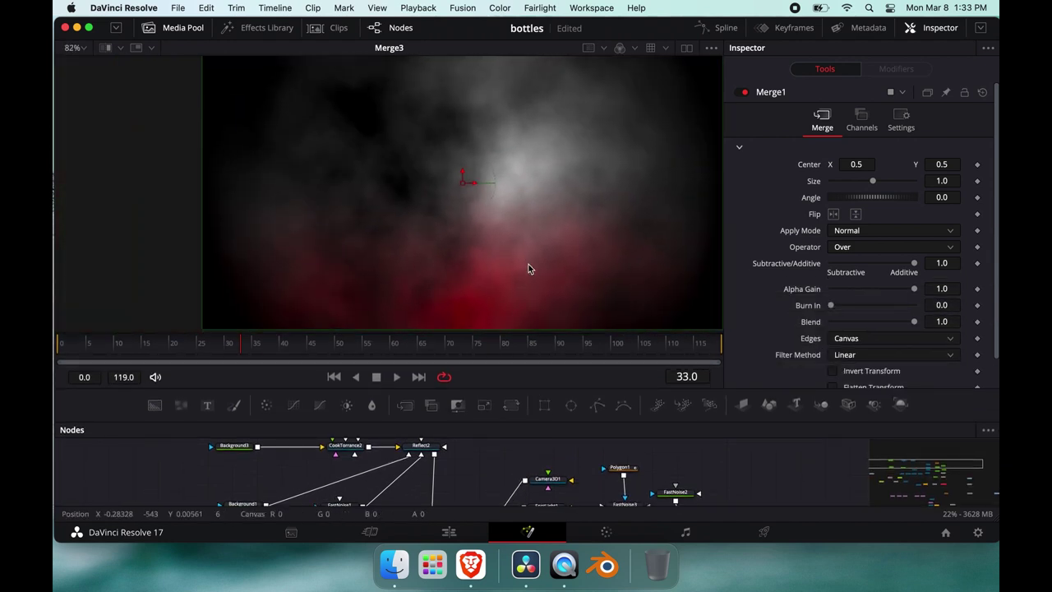
{"action": "scroll", "coordinate": [601, 479], "scroll_direction": "down", "scroll_amount": 3}
{"action": "scroll", "coordinate": [601, 479], "scroll_direction": "up", "scroll_amount": 3}
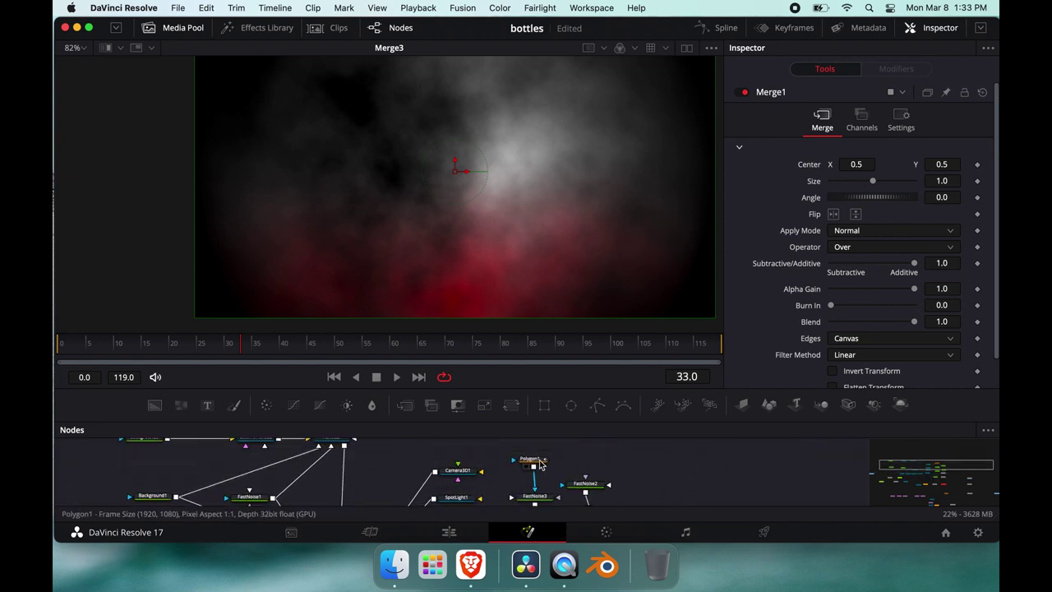
- Preview the FastNoise2 noise, then Background2's radial white gradient, in the viewer
{"action": "left_click", "coordinate": [535, 459]}
{"action": "scroll", "coordinate": [597, 481], "scroll_direction": "down", "scroll_amount": 2}
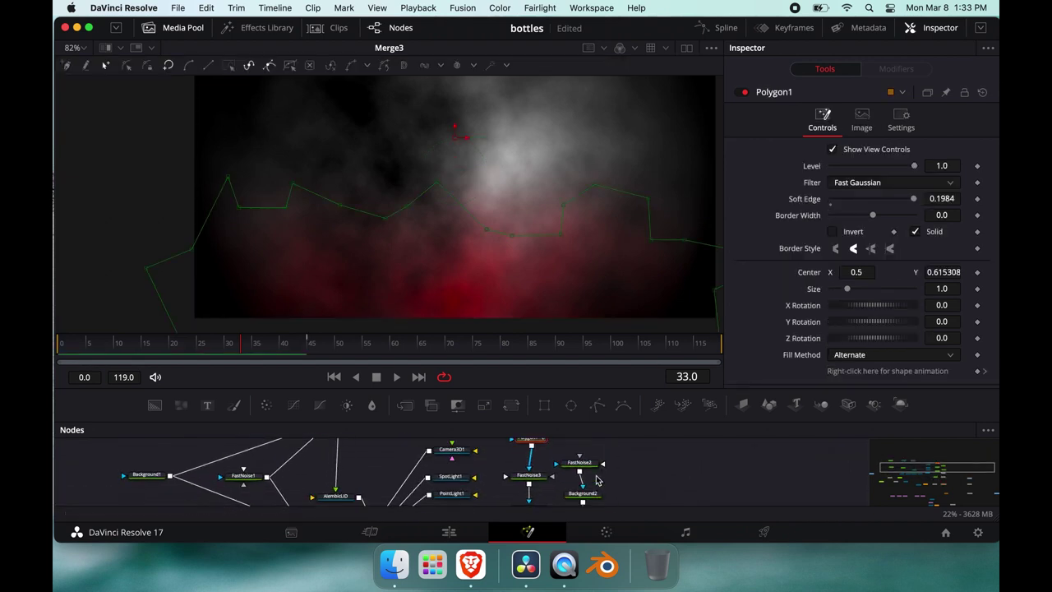
{"action": "left_click", "coordinate": [591, 462]}
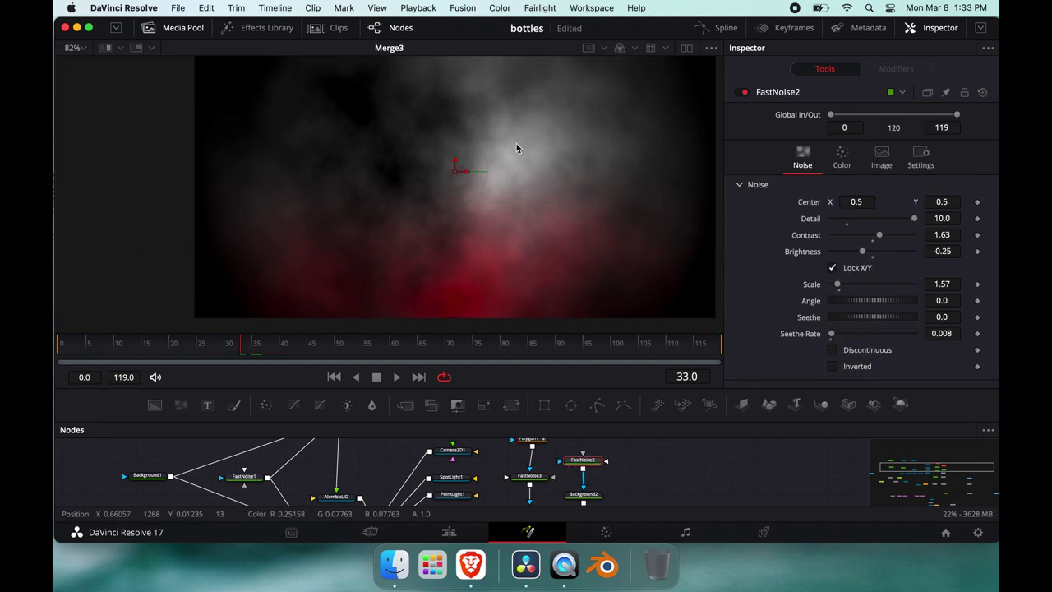
{"action": "left_click", "coordinate": [578, 470]}
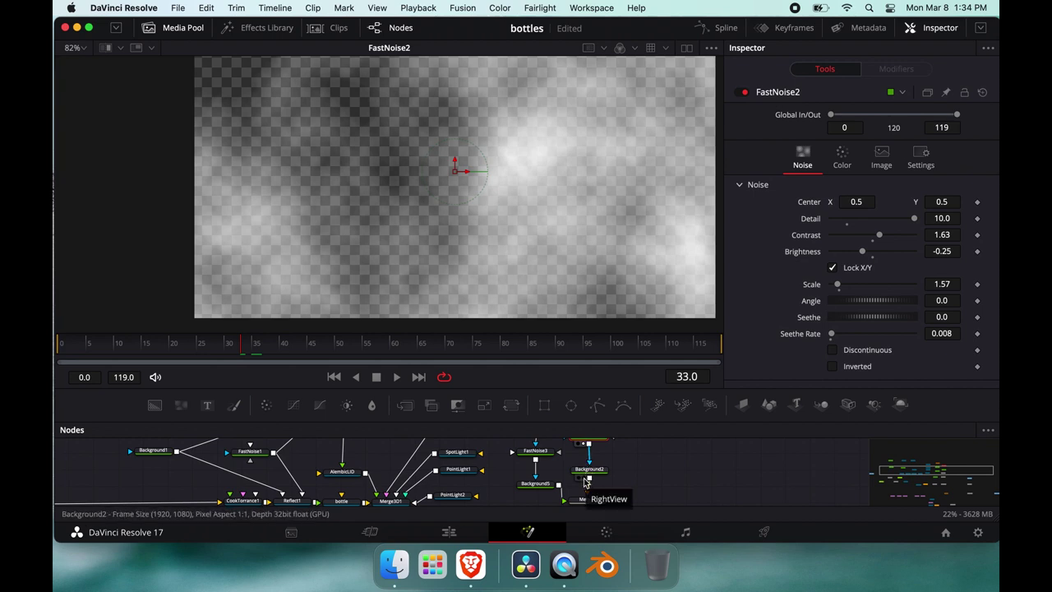
{"action": "left_click", "coordinate": [585, 481]}
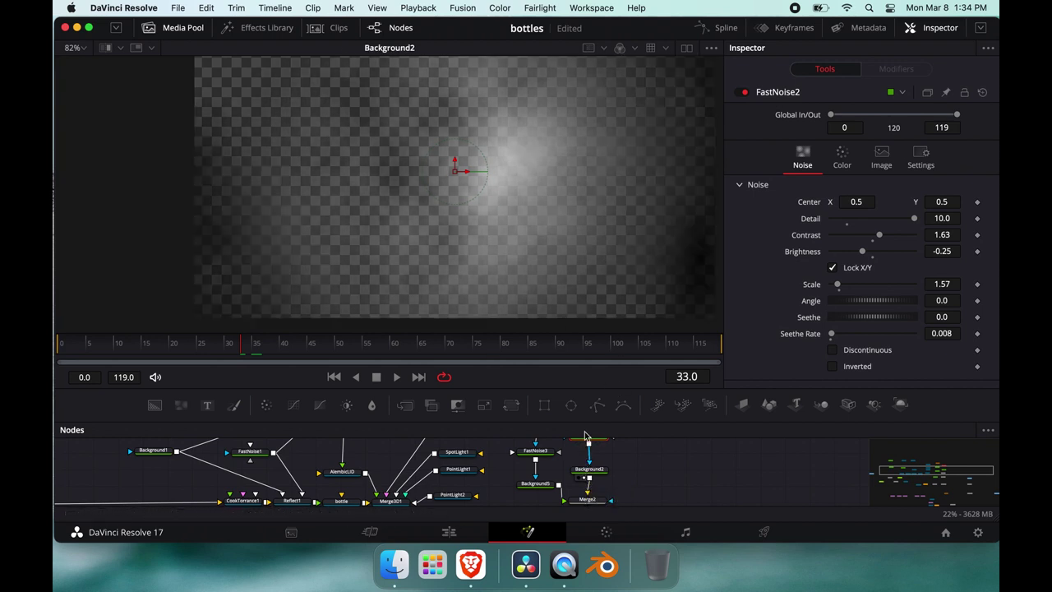
{"action": "left_click", "coordinate": [591, 469]}
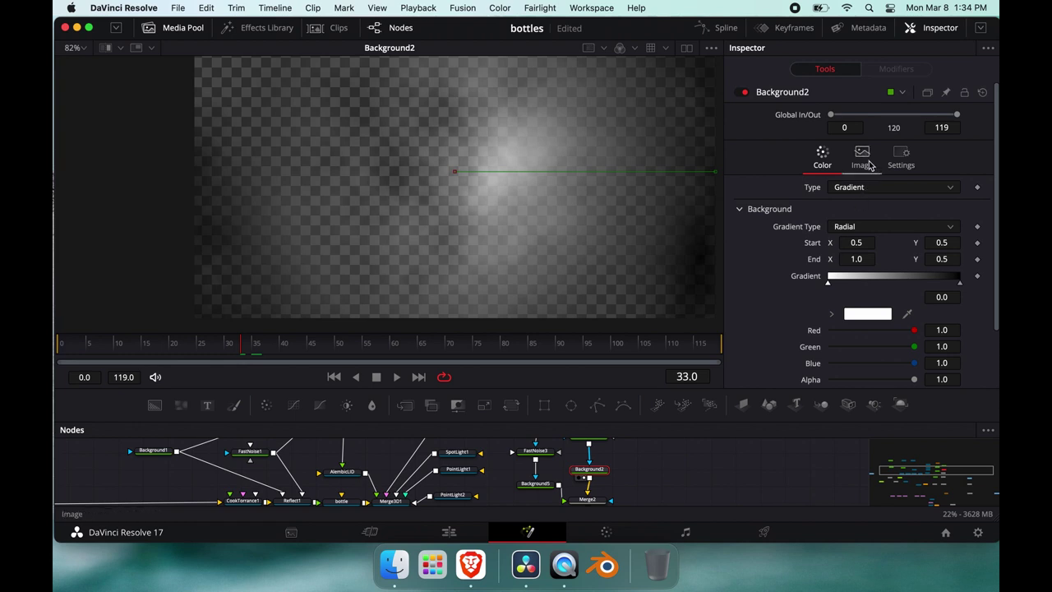
{"action": "scroll", "coordinate": [595, 445], "scroll_direction": "up", "scroll_amount": 1}
{"action": "scroll", "coordinate": [595, 445], "scroll_direction": "up", "scroll_amount": 3}
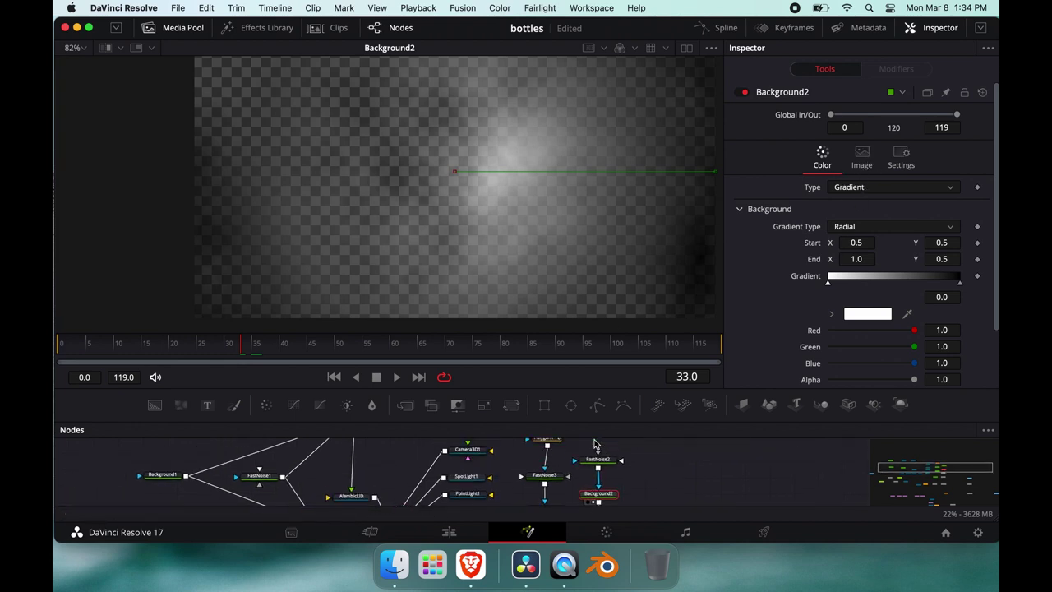
- Disable FastNoise2 to compare the gradient, then re-enable it
{"action": "left_click", "coordinate": [598, 460]}
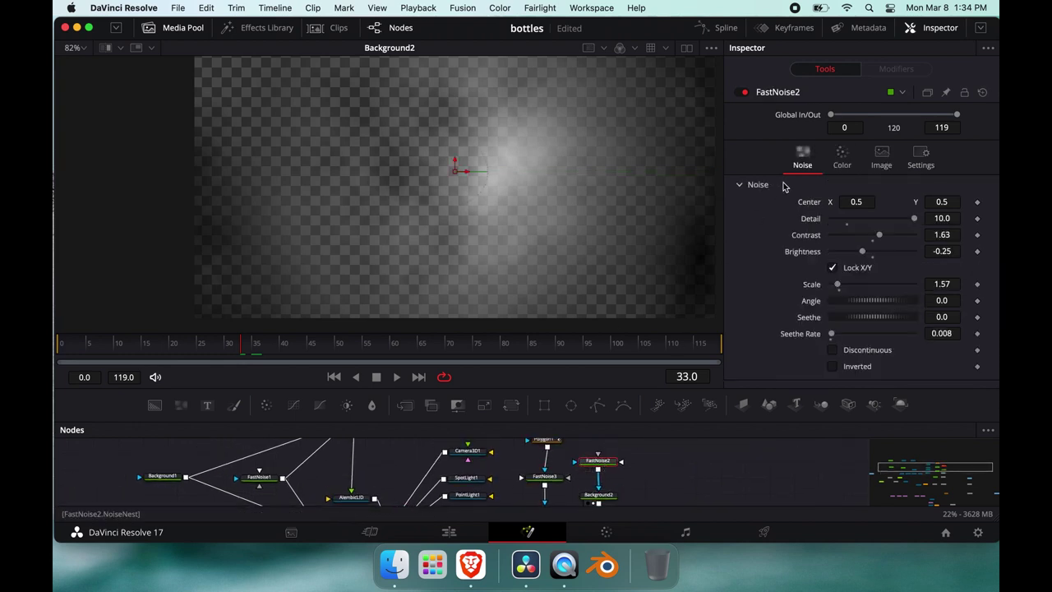
{"action": "left_click", "coordinate": [745, 93]}
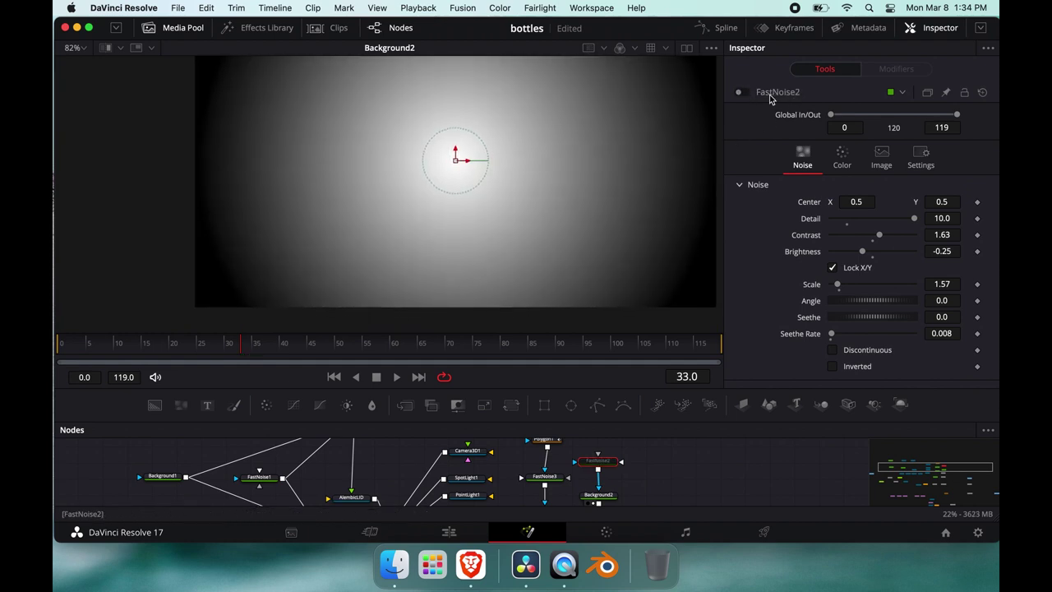
{"action": "left_click", "coordinate": [739, 92]}
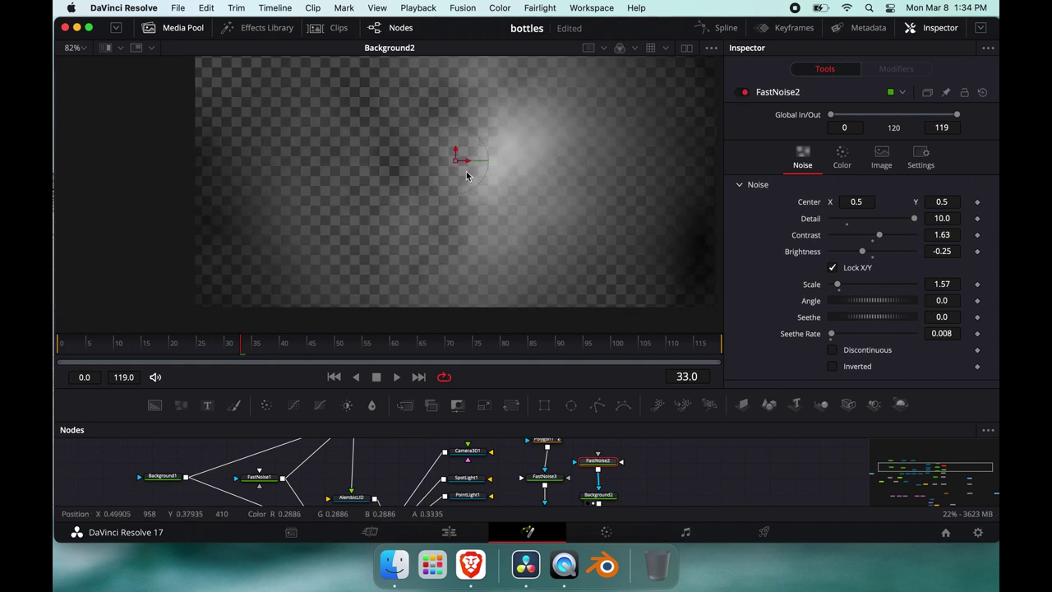
{"action": "scroll", "coordinate": [616, 483], "scroll_direction": "down", "scroll_amount": 5}
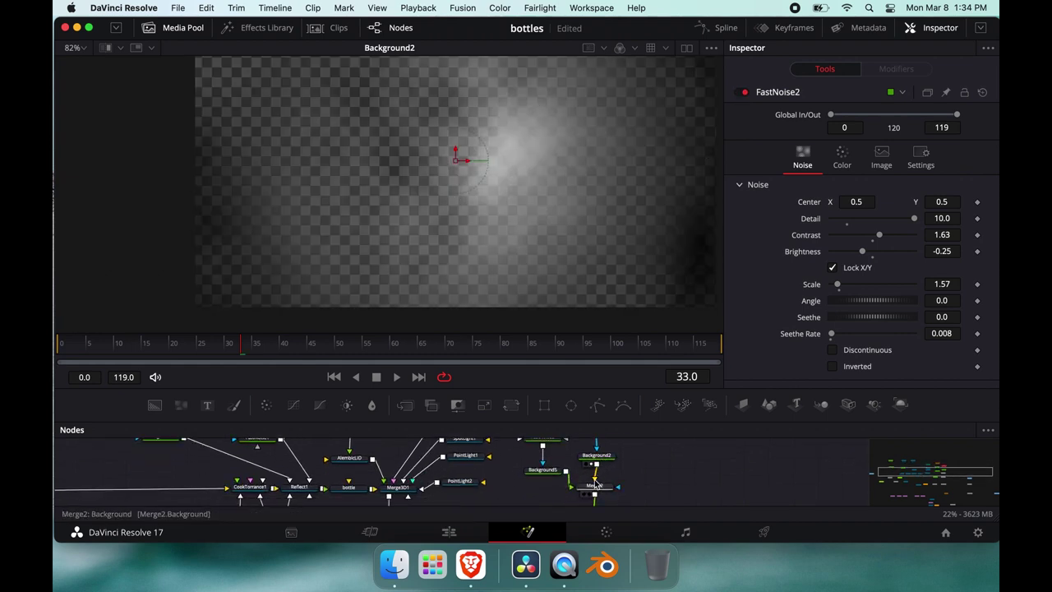
- Load Merge2 into the viewer to inspect its blend settings
{"action": "left_click", "coordinate": [598, 486]}
{"action": "scroll", "coordinate": [588, 490], "scroll_direction": "down", "scroll_amount": 1}
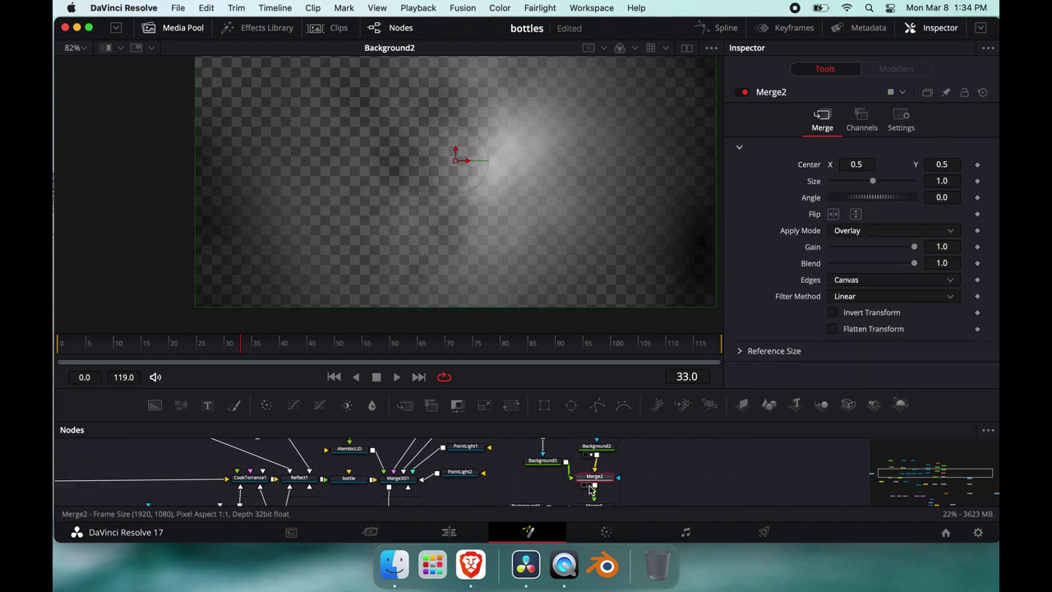
{"action": "key", "text": "1"}
{"action": "scroll", "coordinate": [585, 484], "scroll_direction": "up", "scroll_amount": 5}
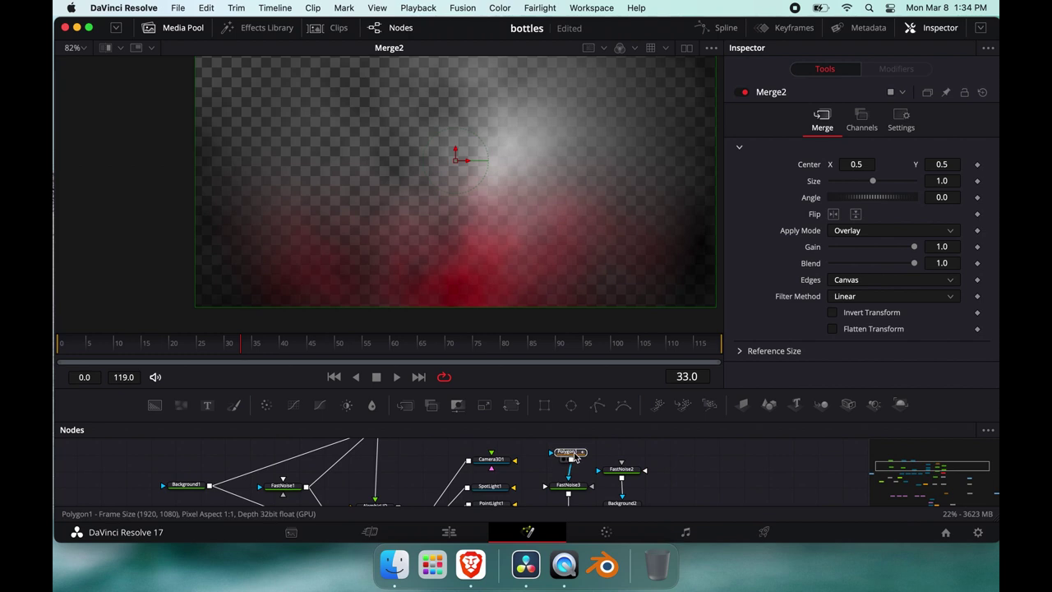
- Select the Polygon1 mask, try a hard edge, then restore its soft edge to 0.1969
{"action": "left_click_drag", "start_coordinate": [576, 458], "coordinate": [573, 463]}
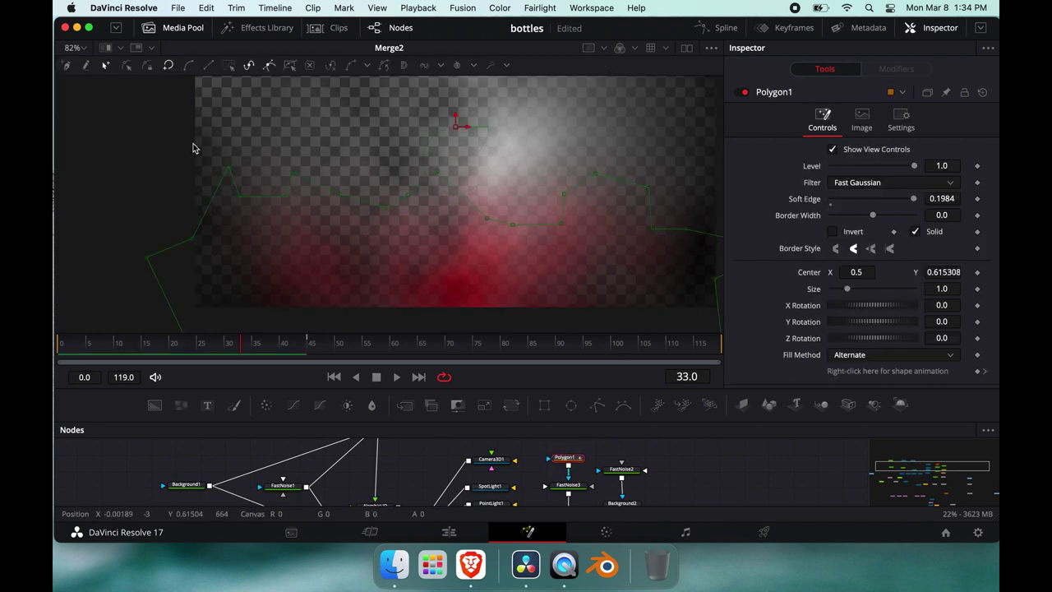
{"action": "scroll", "coordinate": [531, 251], "scroll_direction": "down", "scroll_amount": 2}
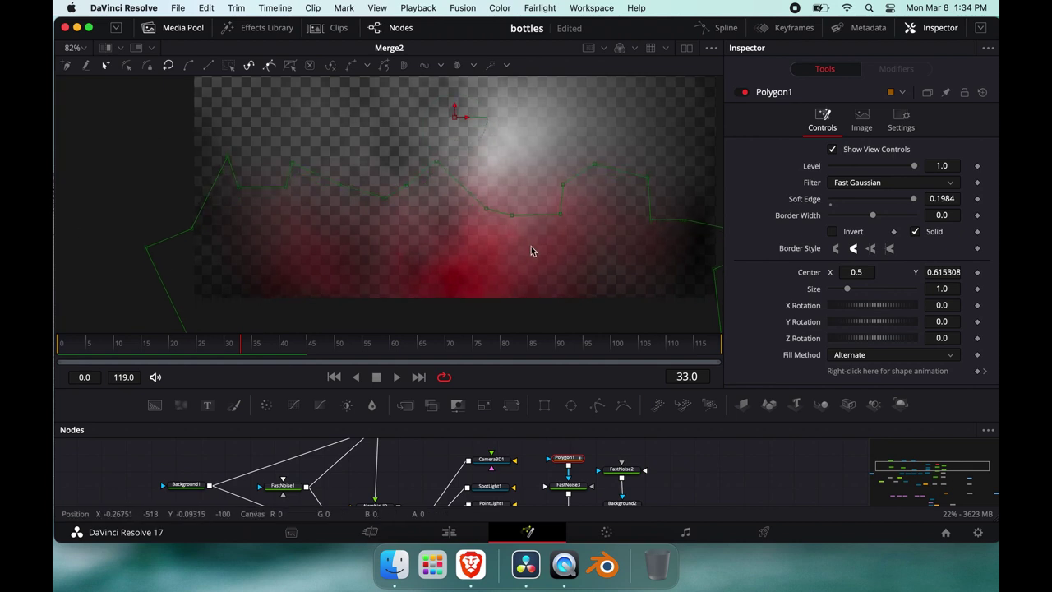
{"action": "scroll", "coordinate": [531, 251], "scroll_direction": "down", "scroll_amount": 2}
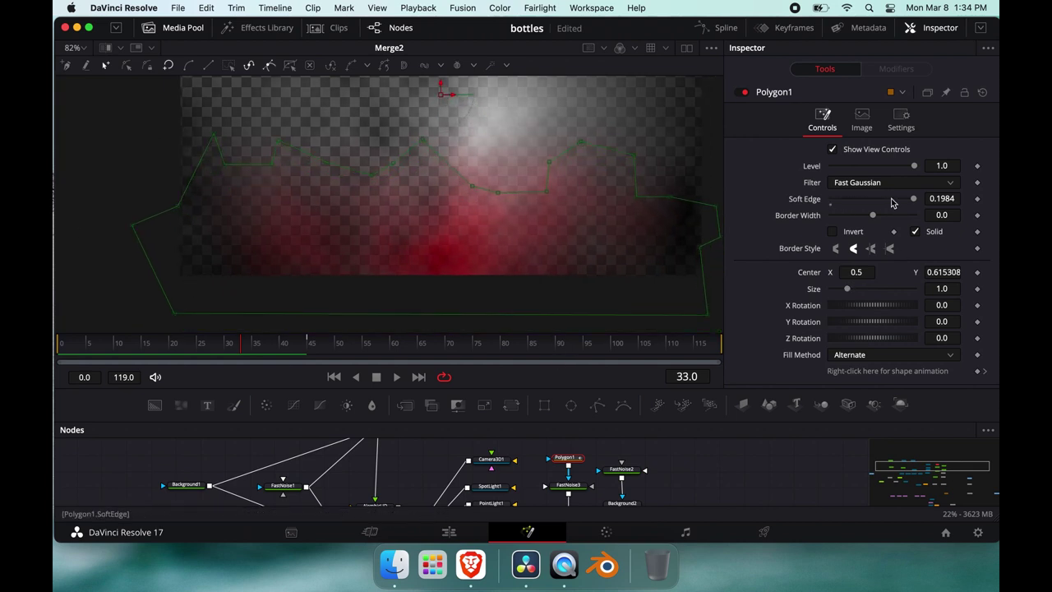
{"action": "left_click_drag", "start_coordinate": [915, 204], "coordinate": [833, 212]}
{"action": "left_click_drag", "start_coordinate": [910, 203], "coordinate": [913, 203]}
{"action": "scroll", "coordinate": [569, 465], "scroll_direction": "down", "scroll_amount": 2}
- View the FastNoise3 grey smoke alone, then the Background5 red gradient alone
{"action": "key", "text": "1"}
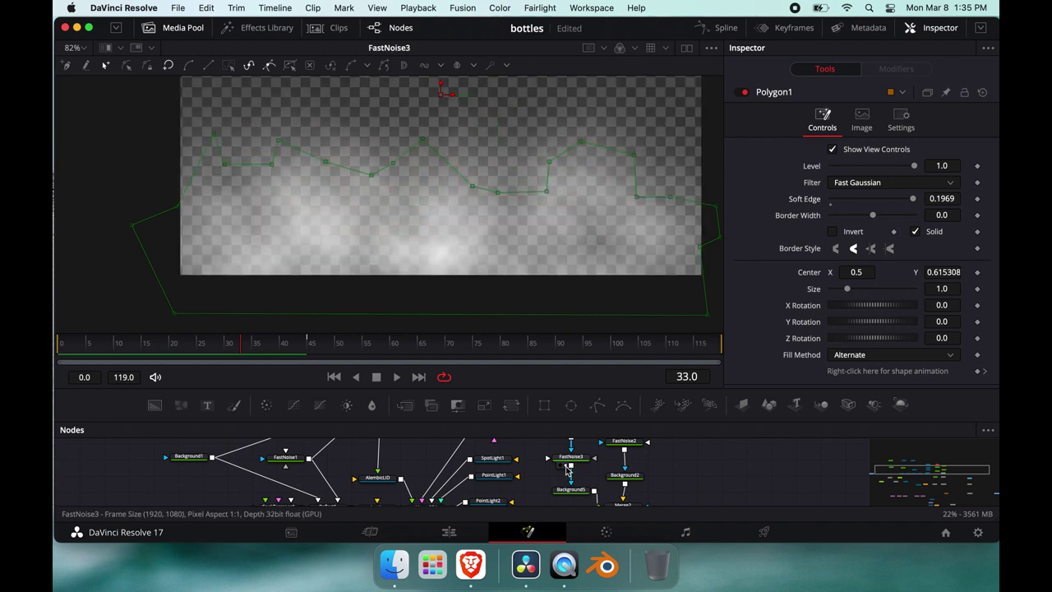
{"action": "left_click", "coordinate": [571, 459]}
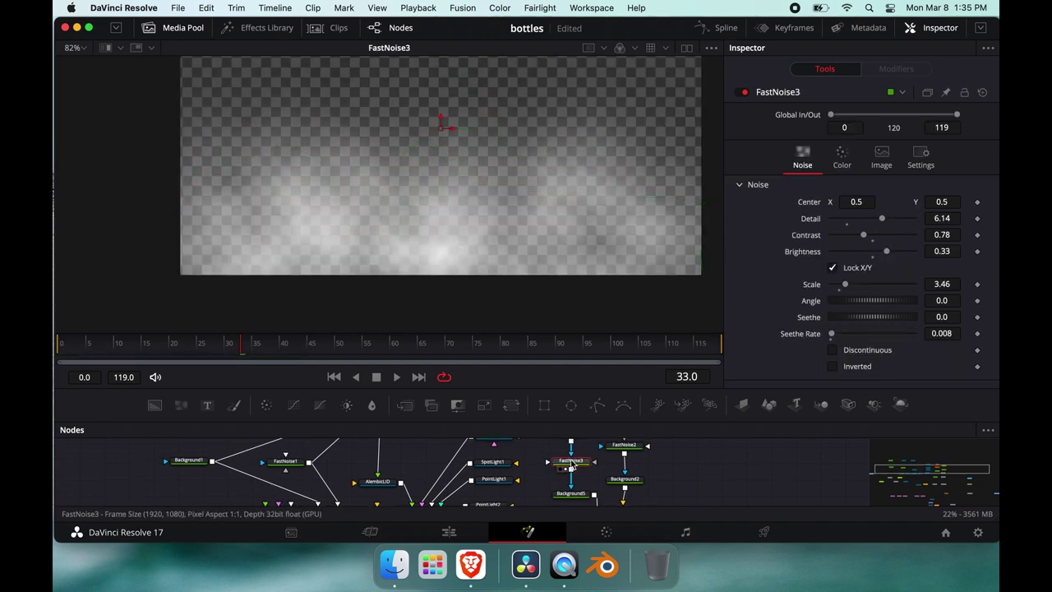
{"action": "scroll", "coordinate": [573, 465], "scroll_direction": "down", "scroll_amount": 1}
{"action": "left_click", "coordinate": [573, 484]}
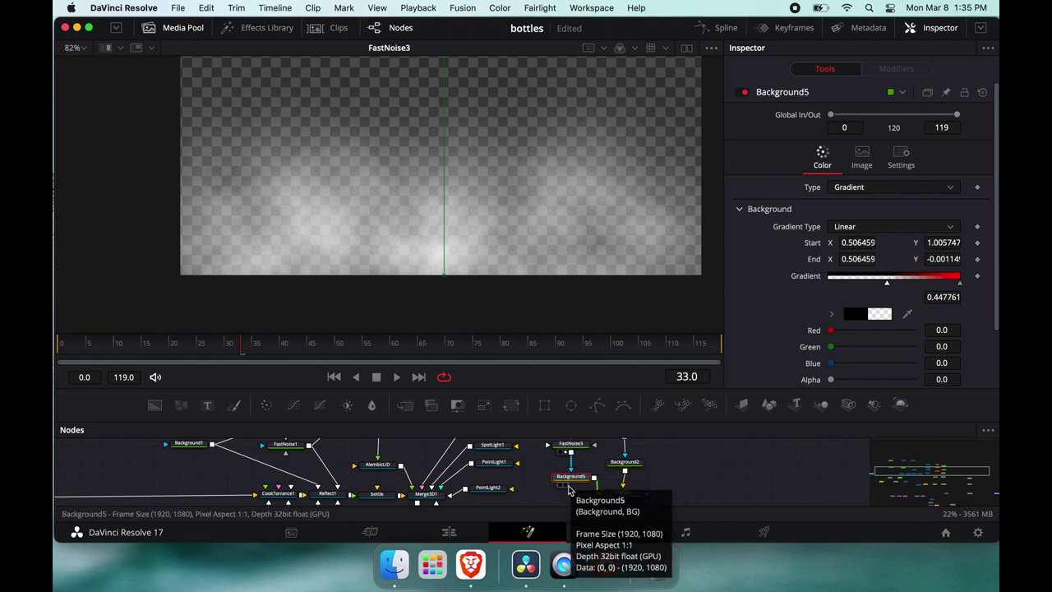
{"action": "left_click", "coordinate": [565, 489]}
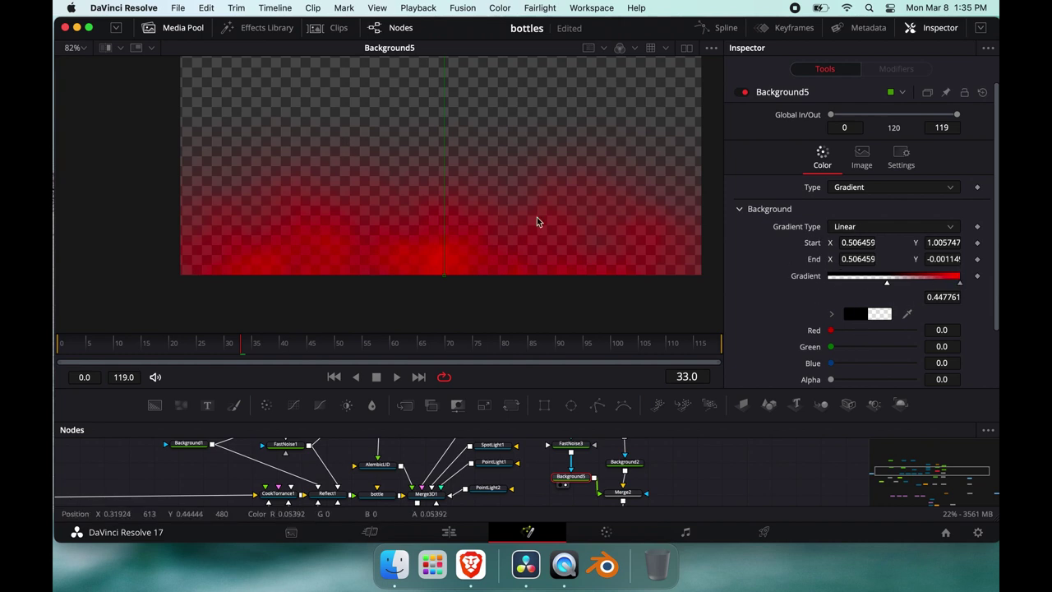
{"action": "scroll", "coordinate": [602, 462], "scroll_direction": "down", "scroll_amount": 2}
- View Merge2: the smoke noise in Overlay mode over the red gradient at full blend
{"action": "left_click", "coordinate": [626, 469]}
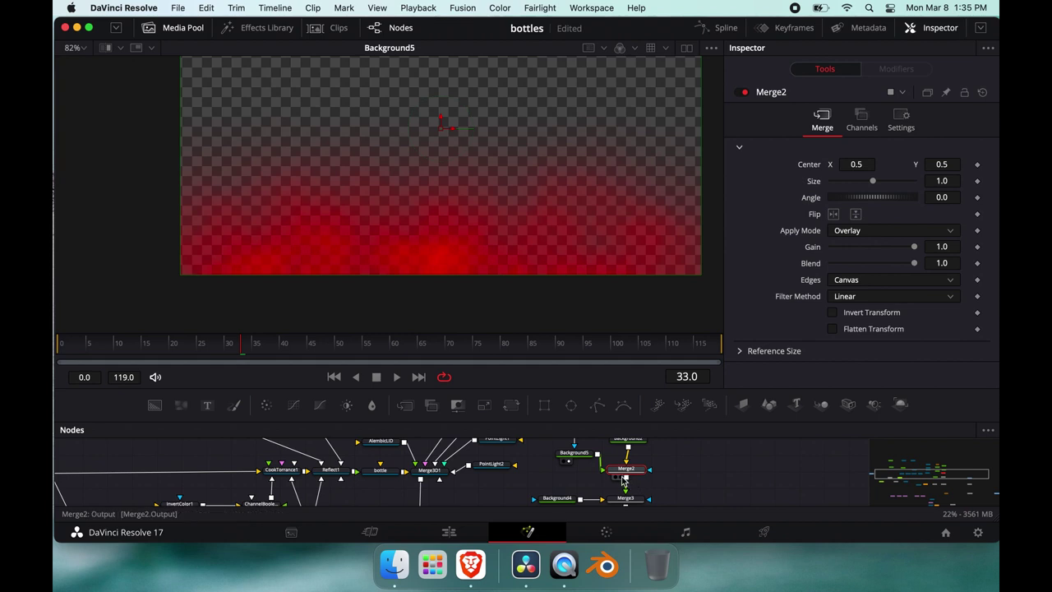
{"action": "left_click", "coordinate": [621, 477]}
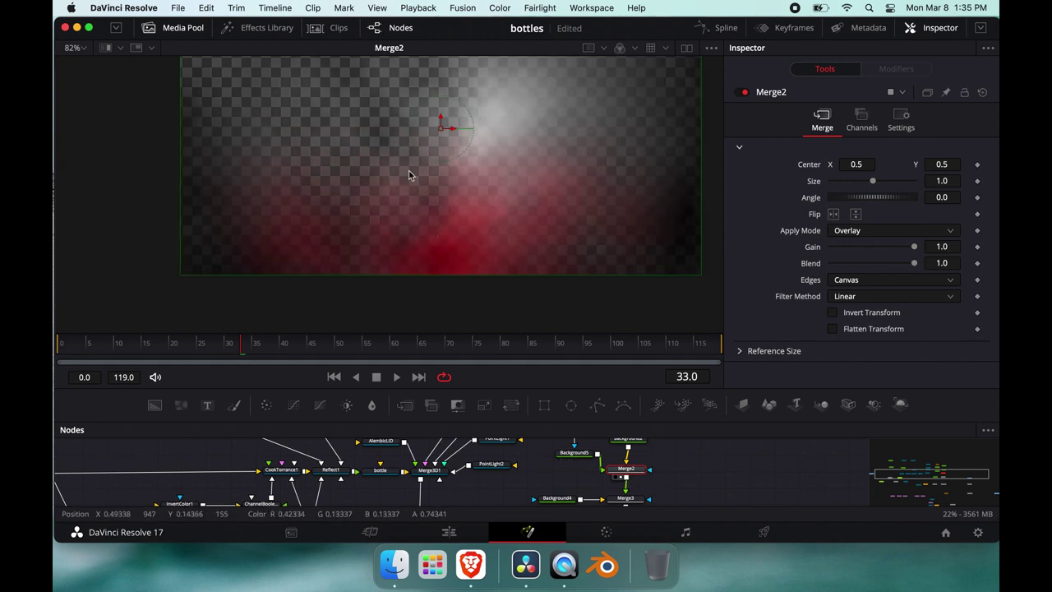
{"action": "scroll", "coordinate": [420, 208], "scroll_direction": "down", "scroll_amount": 3}
{"action": "scroll", "coordinate": [640, 470], "scroll_direction": "down", "scroll_amount": 2}
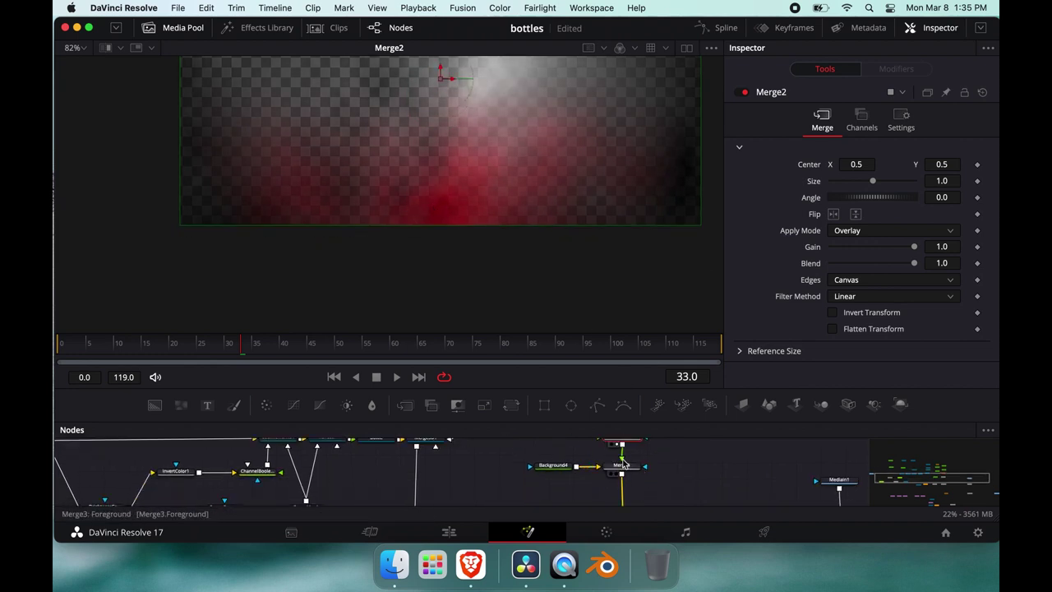
- View the smoke composite over the dark background, fitted to the viewer with Ctrl+F
{"action": "left_click", "coordinate": [618, 474]}
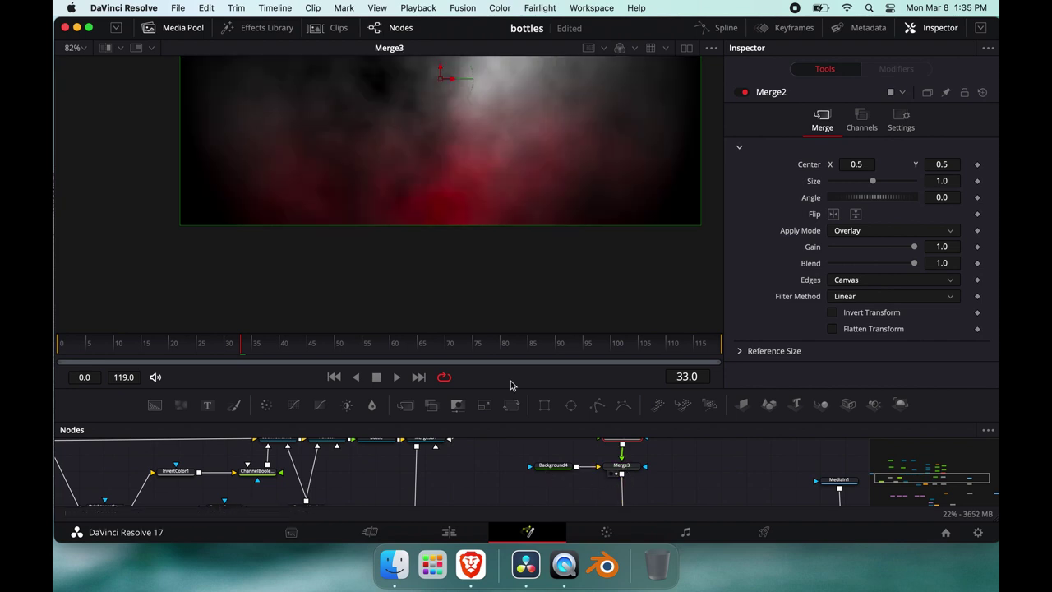
{"action": "key", "text": "ctrl+f"}
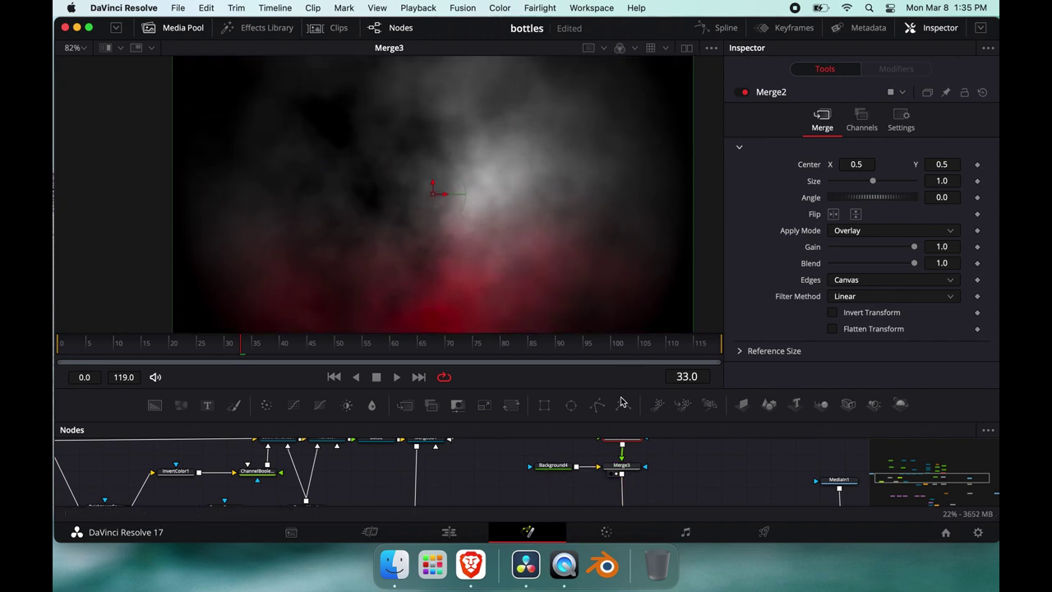
{"action": "scroll", "coordinate": [616, 471], "scroll_direction": "down", "scroll_amount": 5}
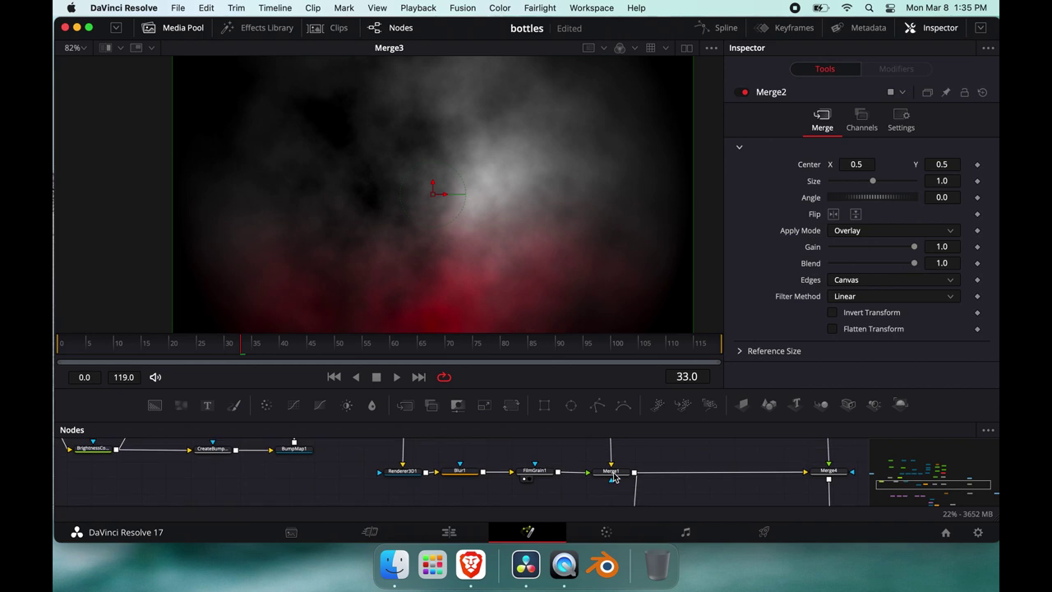
{"action": "scroll", "coordinate": [614, 477], "scroll_direction": "up", "scroll_amount": 2}
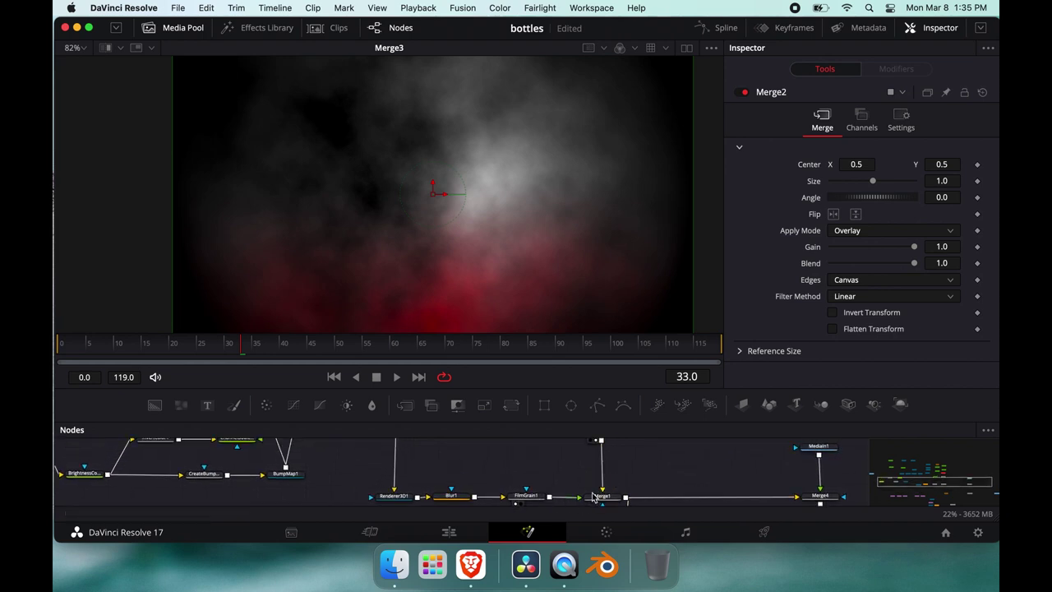
- View Merge1's tub-over-smoke composite, then select Merge4 (Screen mode, blend 0.606)
{"action": "left_click", "coordinate": [599, 499]}
{"action": "scroll", "coordinate": [599, 498], "scroll_direction": "down", "scroll_amount": 2}
{"action": "left_click", "coordinate": [594, 485]}
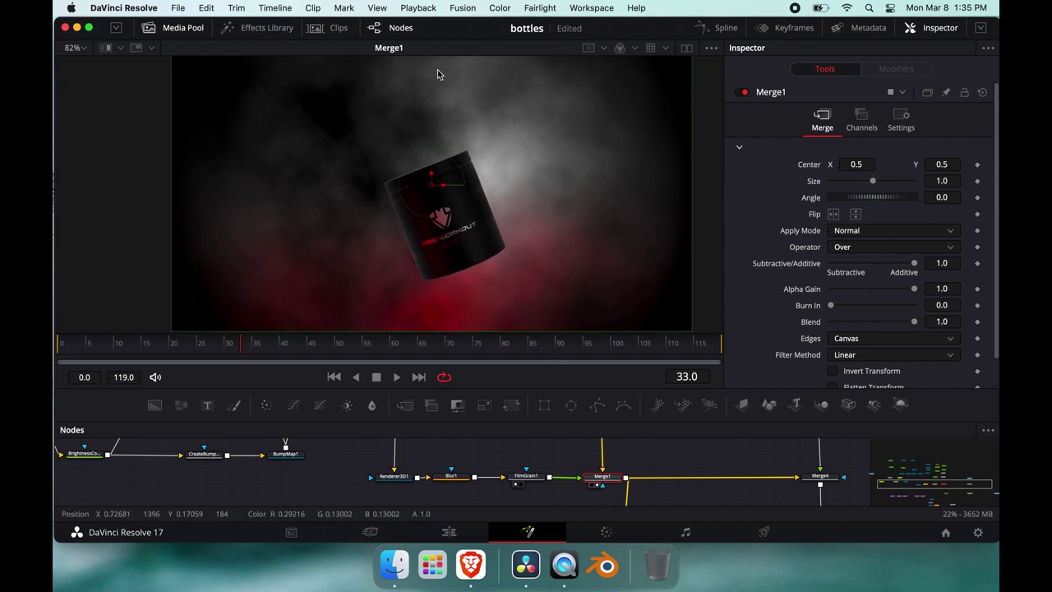
{"action": "scroll", "coordinate": [594, 482], "scroll_direction": "right", "scroll_amount": 4}
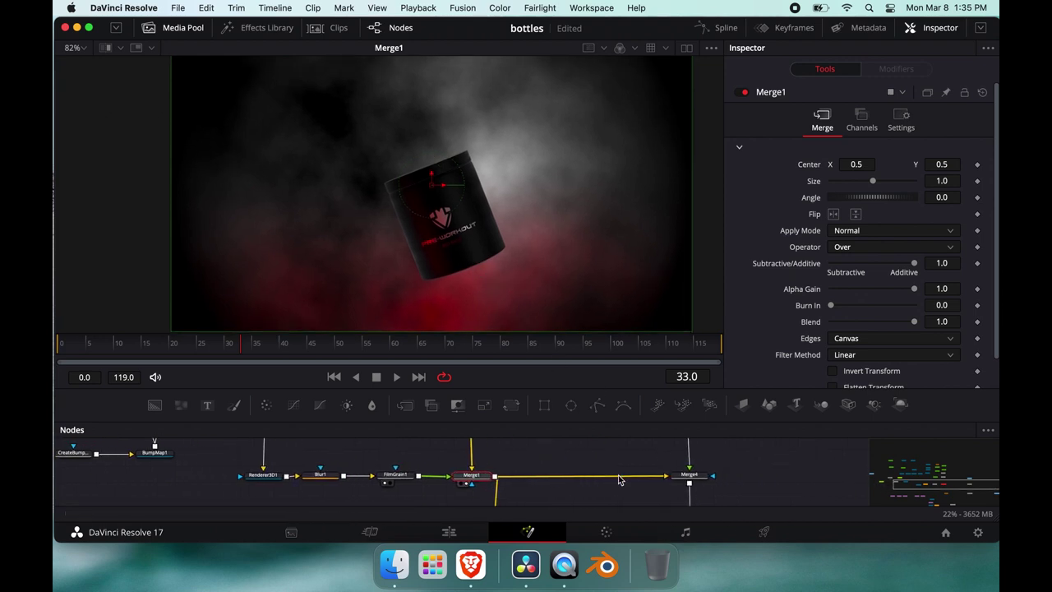
{"action": "scroll", "coordinate": [620, 480], "scroll_direction": "right", "scroll_amount": 2}
{"action": "left_click", "coordinate": [635, 476]}
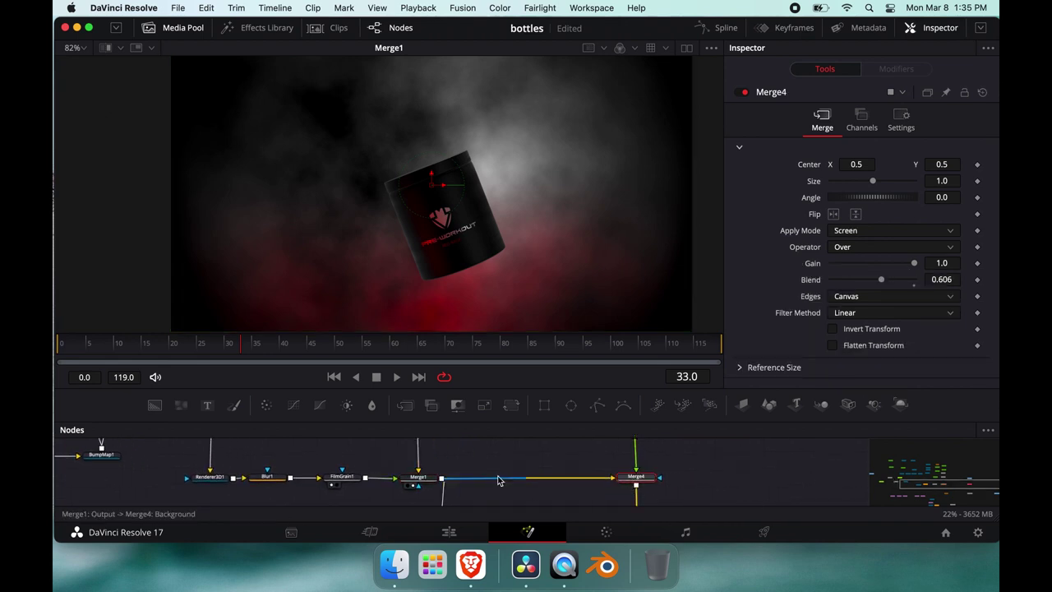
{"action": "scroll", "coordinate": [632, 491], "scroll_direction": "up", "scroll_amount": 5}
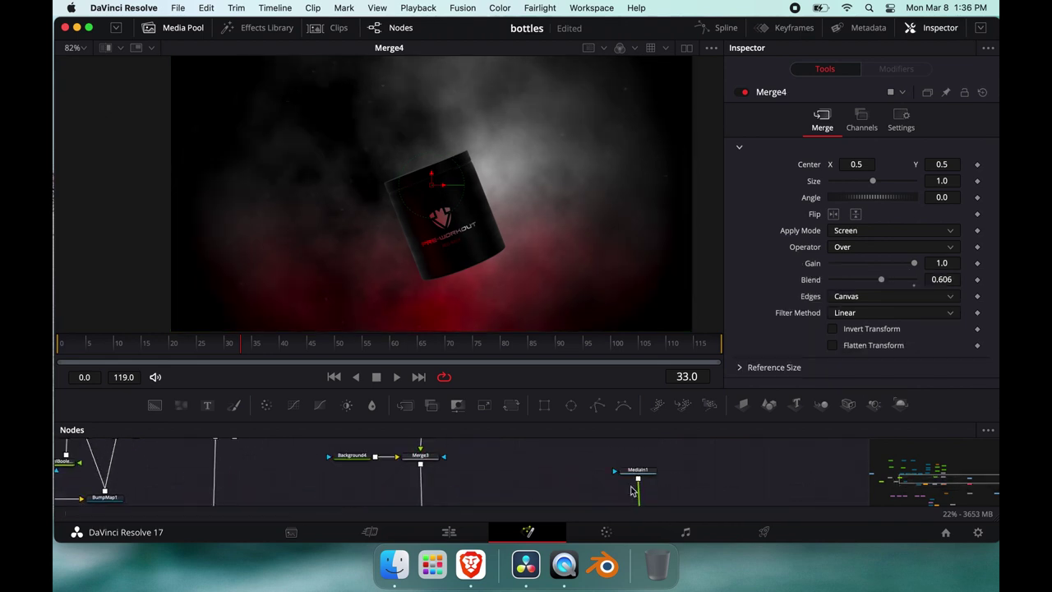
- Preview the 01 Subtle Dust.mp4 clip from MediaIn1 on its own
{"action": "left_click", "coordinate": [632, 479]}
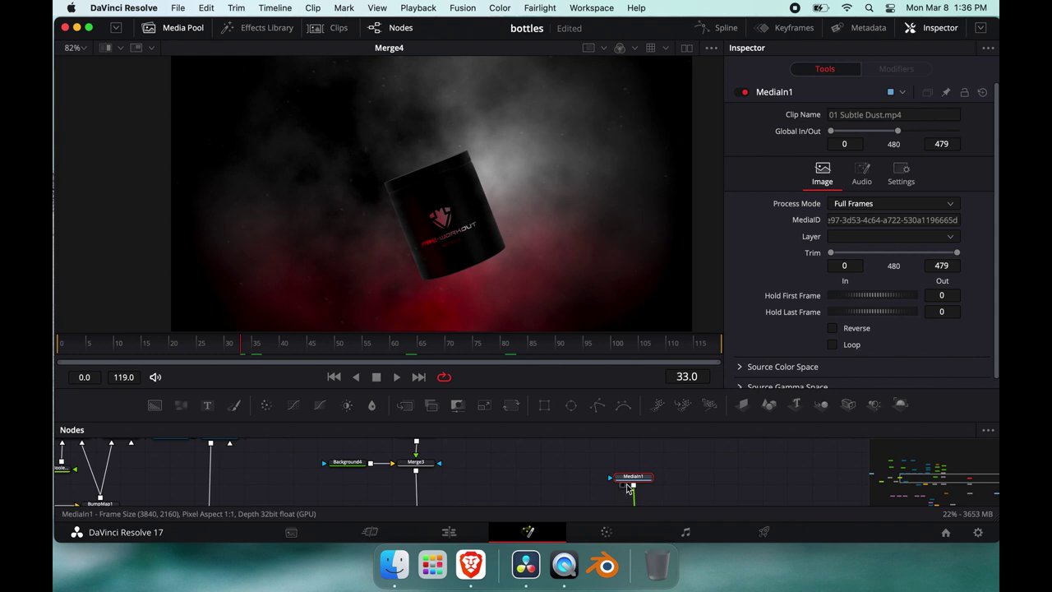
{"action": "left_click", "coordinate": [624, 485]}
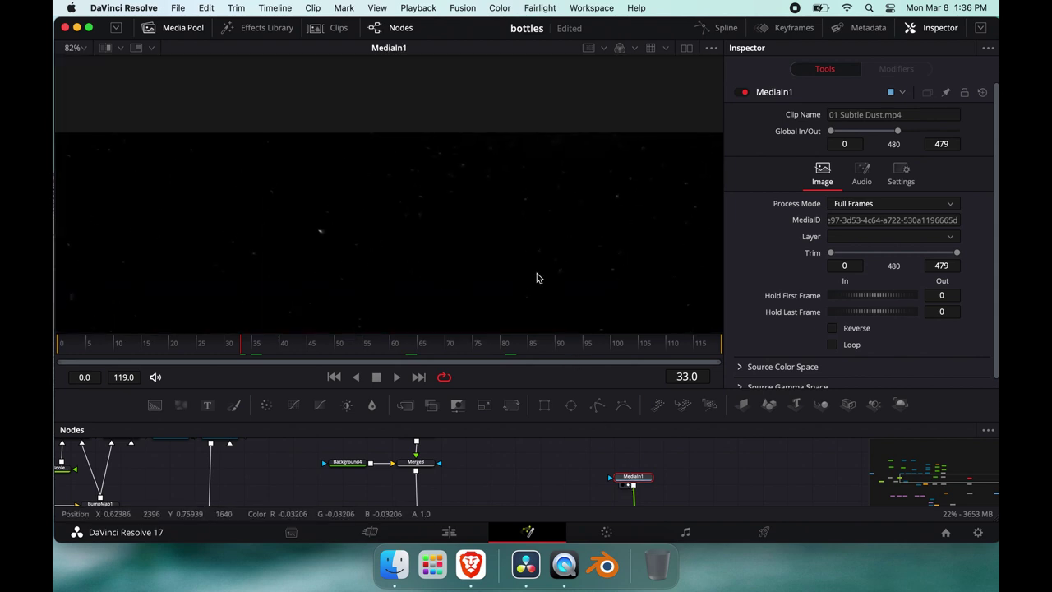
{"action": "scroll", "coordinate": [587, 442], "scroll_direction": "down", "scroll_amount": 4}
- View Merge4 with the dust specks screened over the tub and red smoke
{"action": "left_click", "coordinate": [623, 489]}
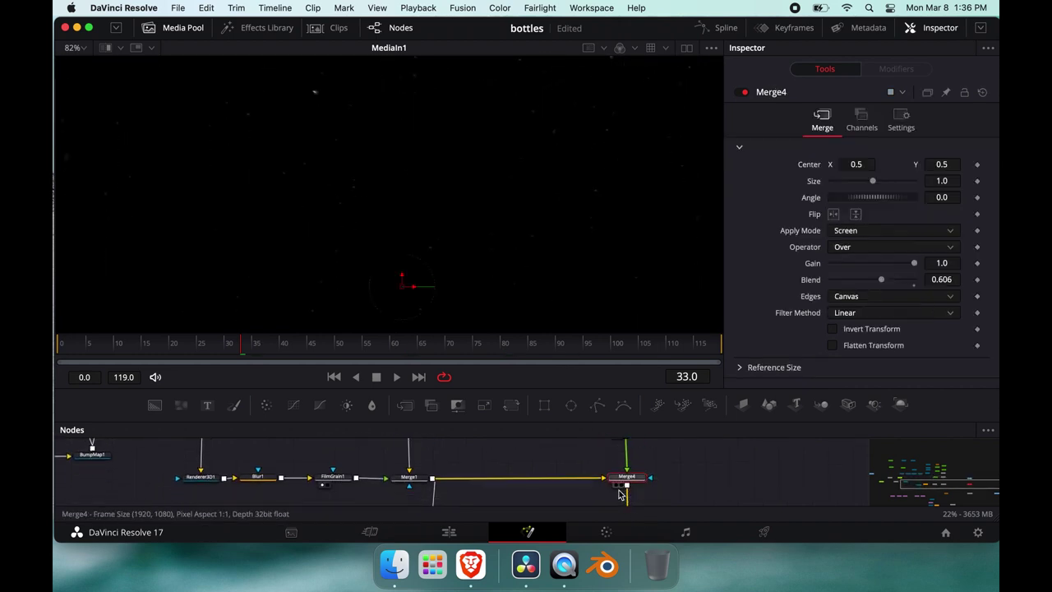
{"action": "left_click", "coordinate": [624, 486]}
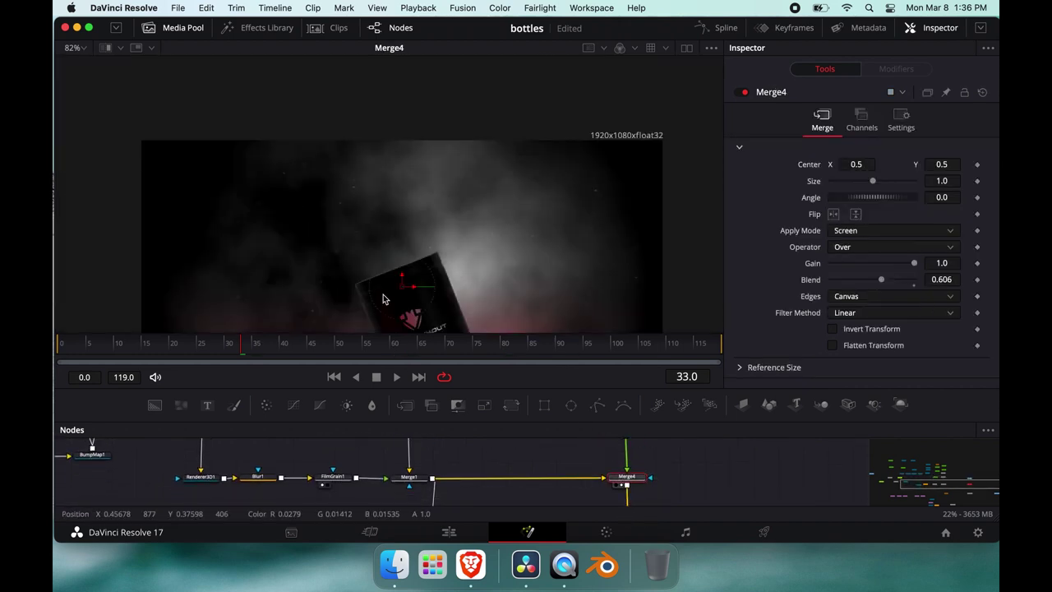
{"action": "scroll", "coordinate": [411, 249], "scroll_direction": "down", "scroll_amount": 3}
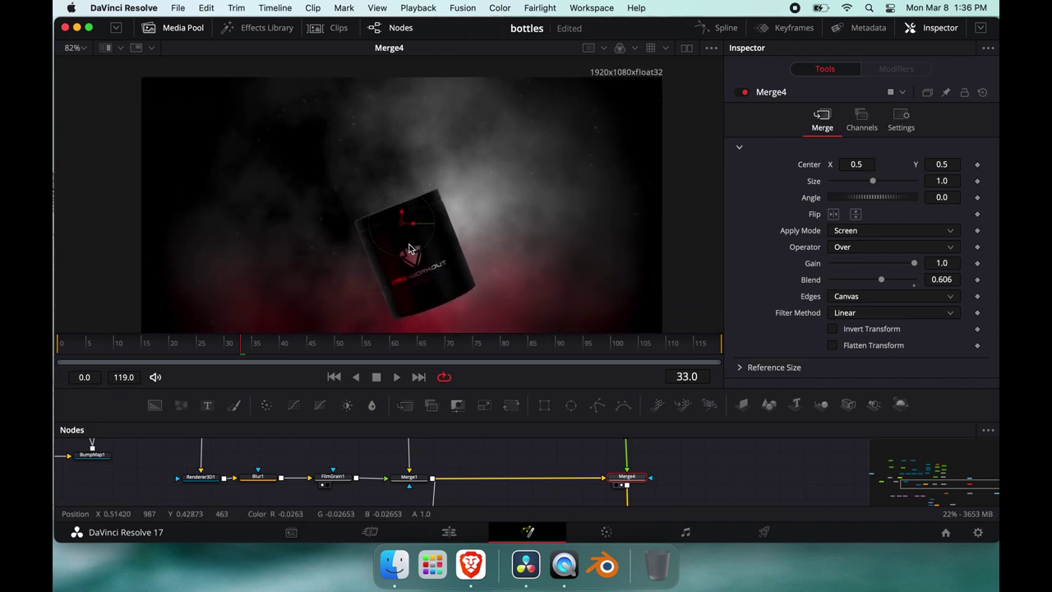
{"action": "scroll", "coordinate": [495, 475], "scroll_direction": "right", "scroll_amount": 10}
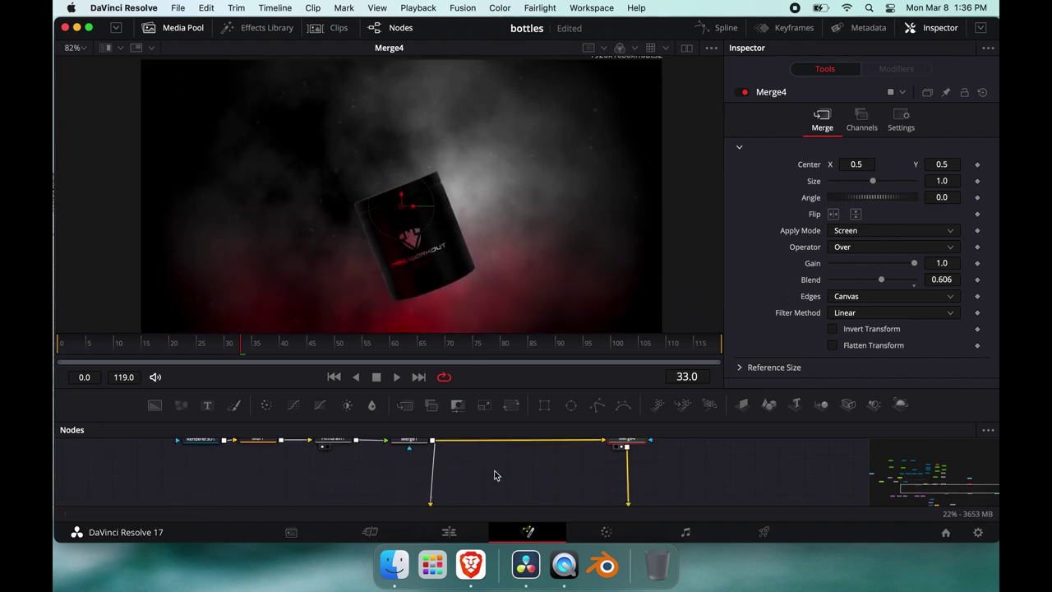
- View the FilmGrain2 output with film grain over the composite
{"action": "left_click", "coordinate": [632, 497]}
{"action": "scroll", "coordinate": [630, 499], "scroll_direction": "down", "scroll_amount": 1}
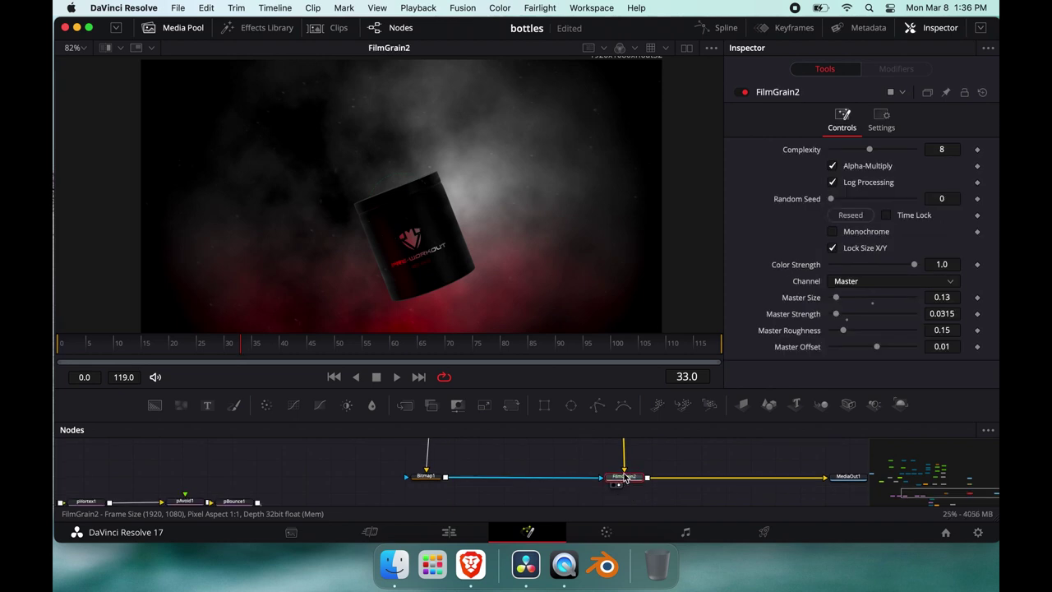
{"action": "key", "text": "1"}
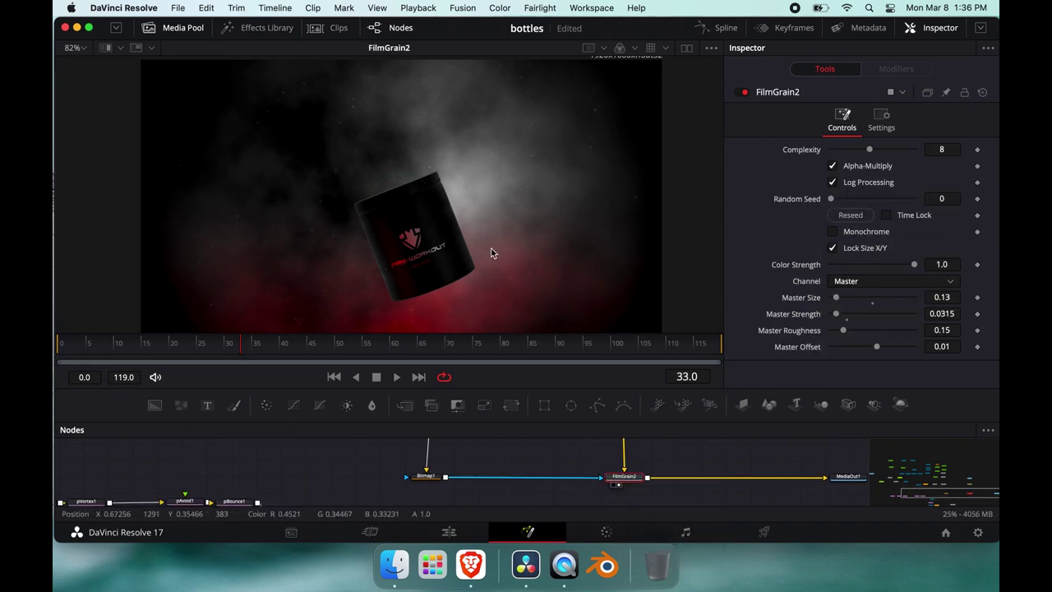
- Select the final MediaOut1 node and pan the node graph to the particle emitter chain
{"action": "scroll", "coordinate": [722, 468], "scroll_direction": "right", "scroll_amount": 5}
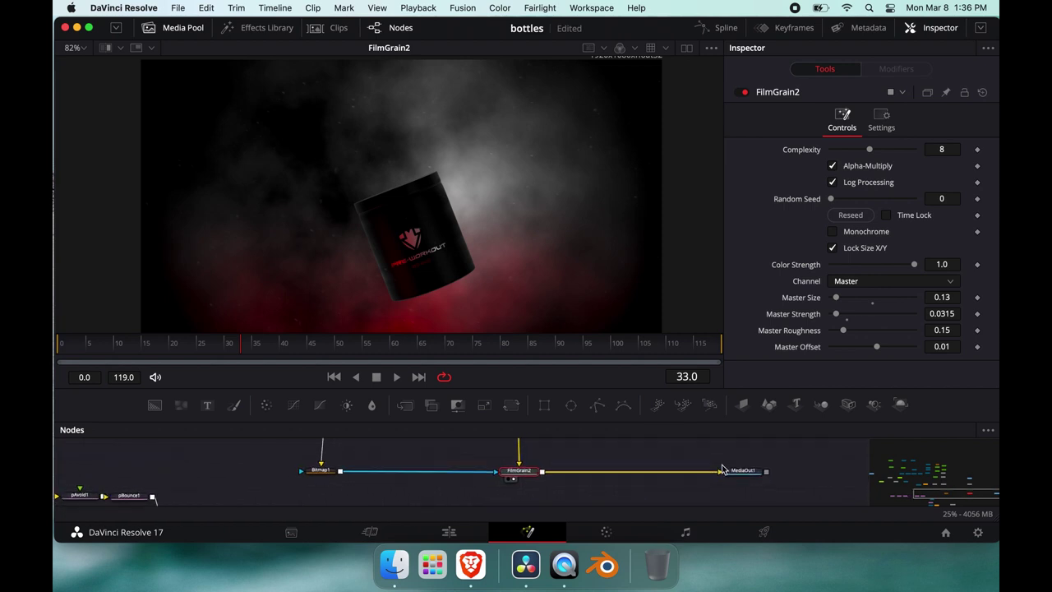
{"action": "scroll", "coordinate": [722, 468], "scroll_direction": "right", "scroll_amount": 2}
{"action": "left_click", "coordinate": [724, 462]}
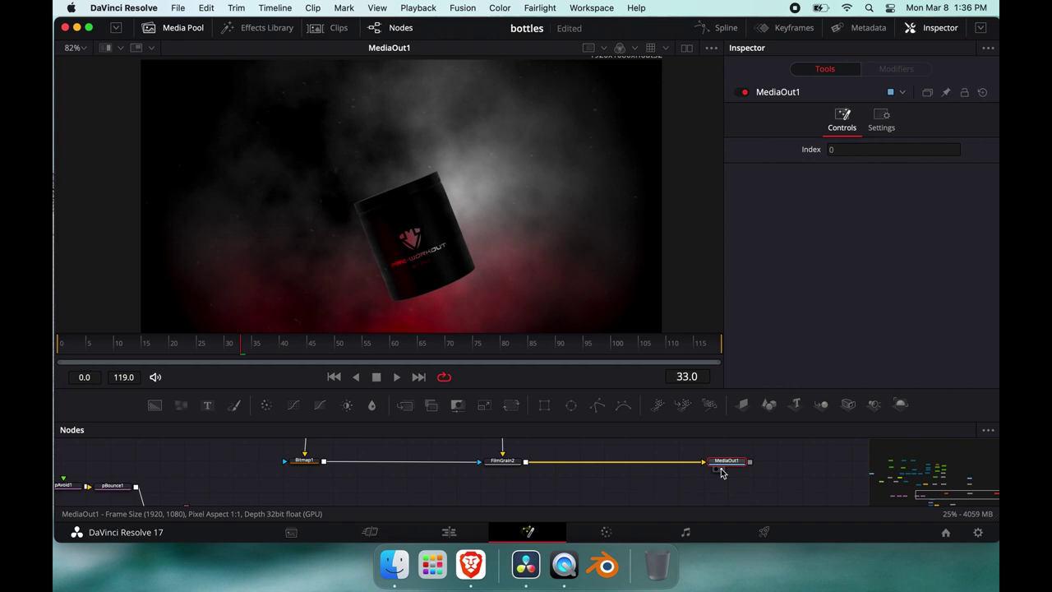
{"action": "scroll", "coordinate": [231, 472], "scroll_direction": "down", "scroll_amount": 2}
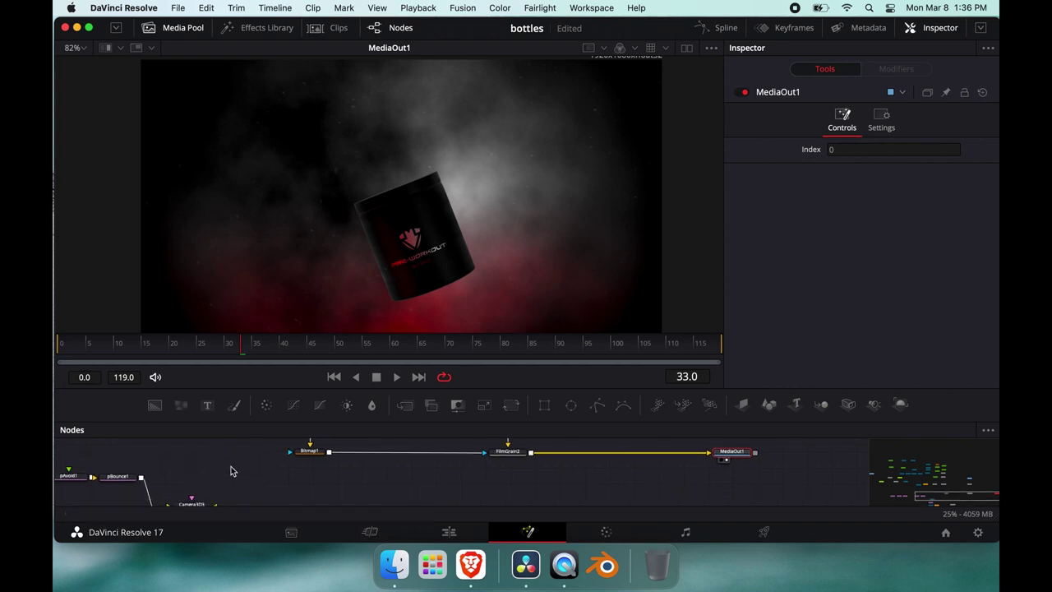
{"action": "scroll", "coordinate": [231, 471], "scroll_direction": "left", "scroll_amount": 12}
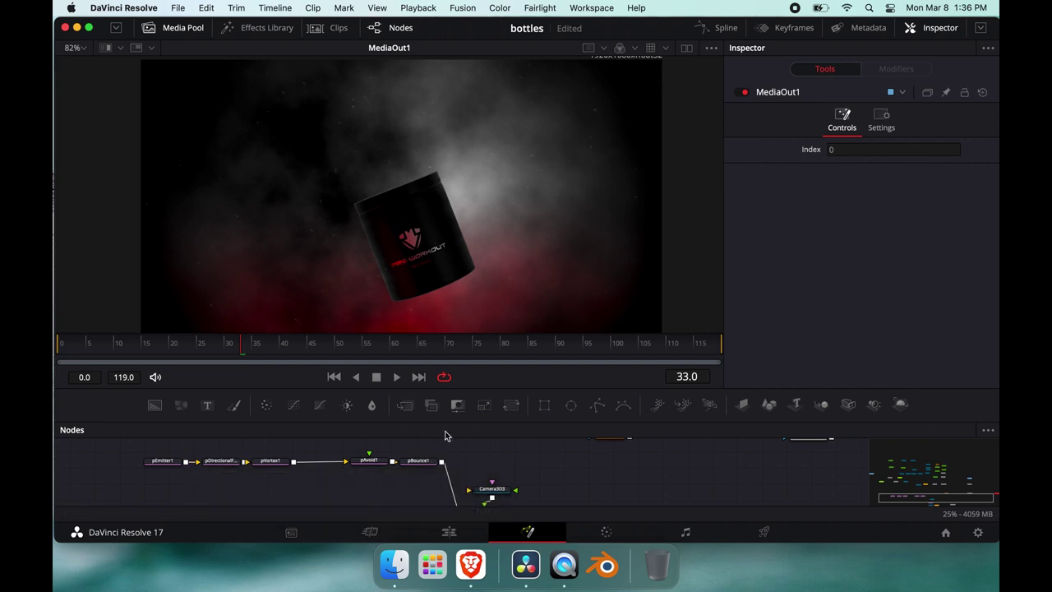
{"action": "scroll", "coordinate": [530, 475], "scroll_direction": "down", "scroll_amount": 5}
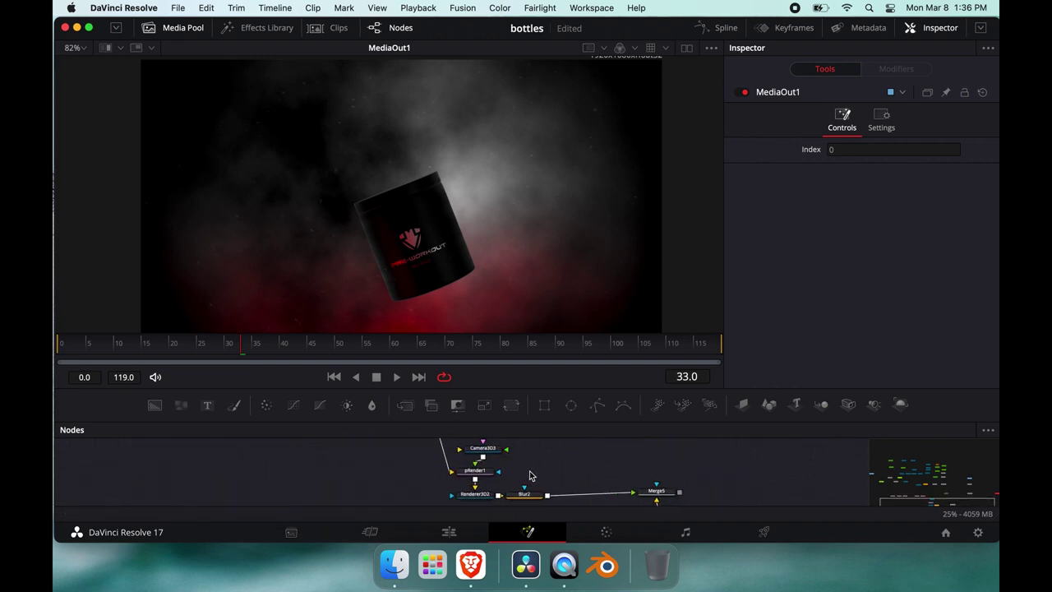